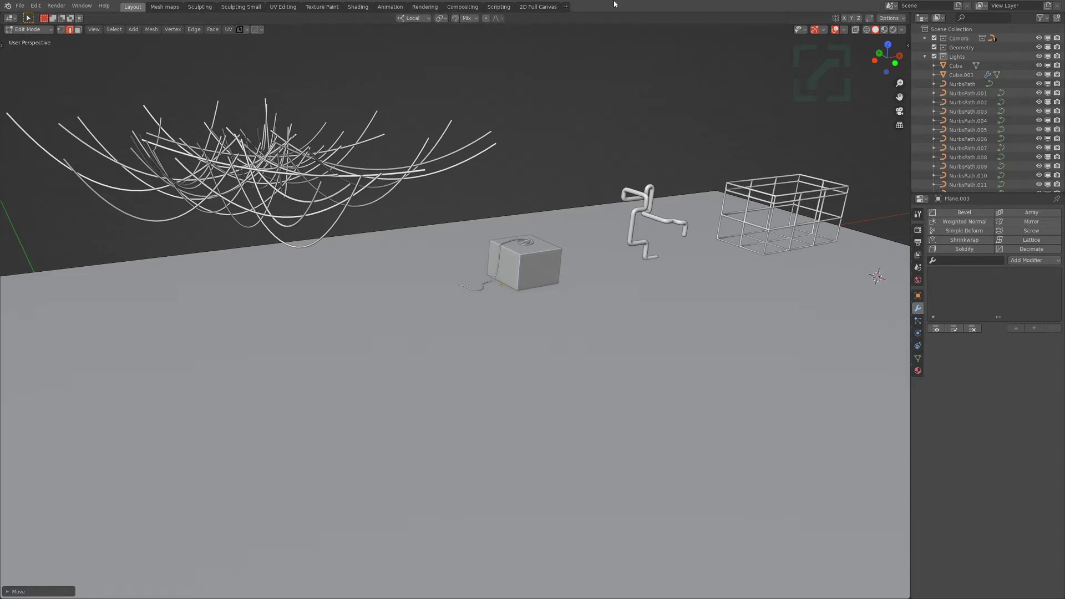
- Examine the bundle of hanging cables, the box with its cord and the other curve examples in the scene
middle_drag(528, 393, 514, 318)
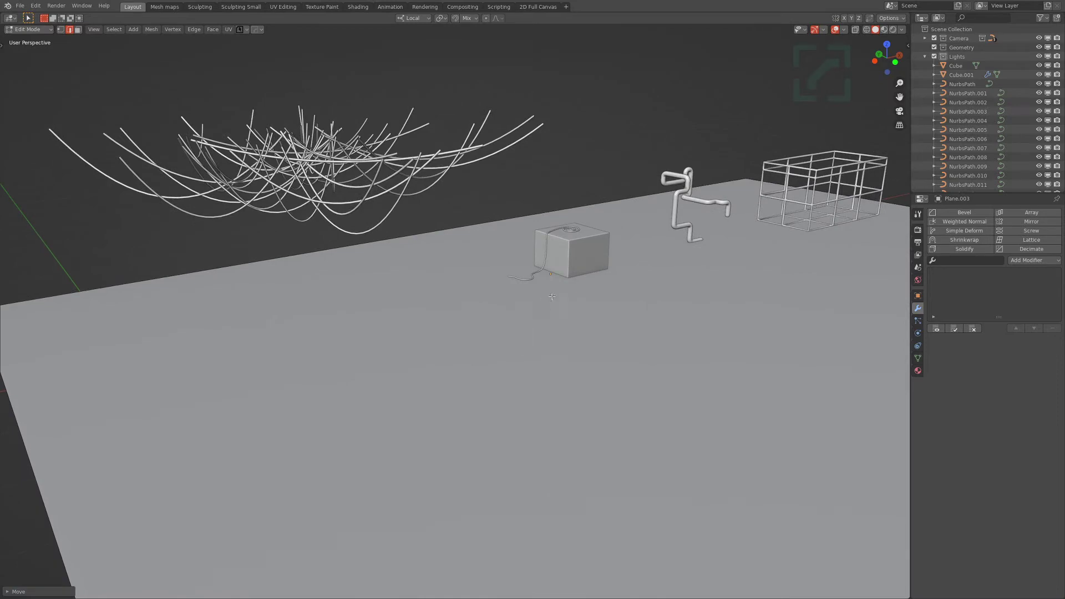
middle_drag(458, 348, 464, 308)
middle_drag(481, 233, 488, 259)
middle_drag(556, 295, 559, 278)
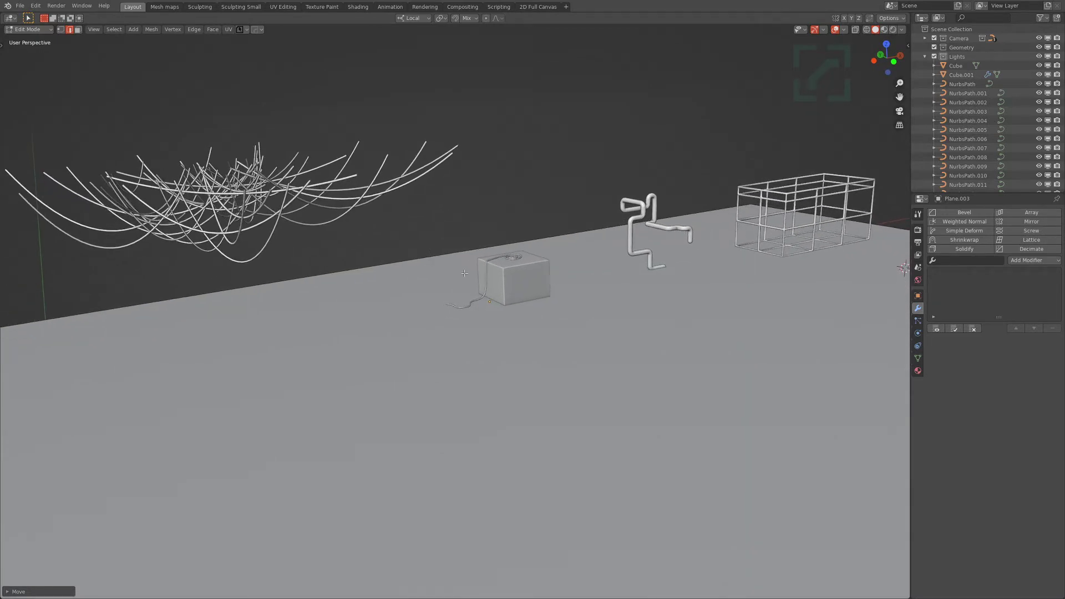
middle_drag(524, 345, 514, 308)
middle_drag(397, 271, 398, 249)
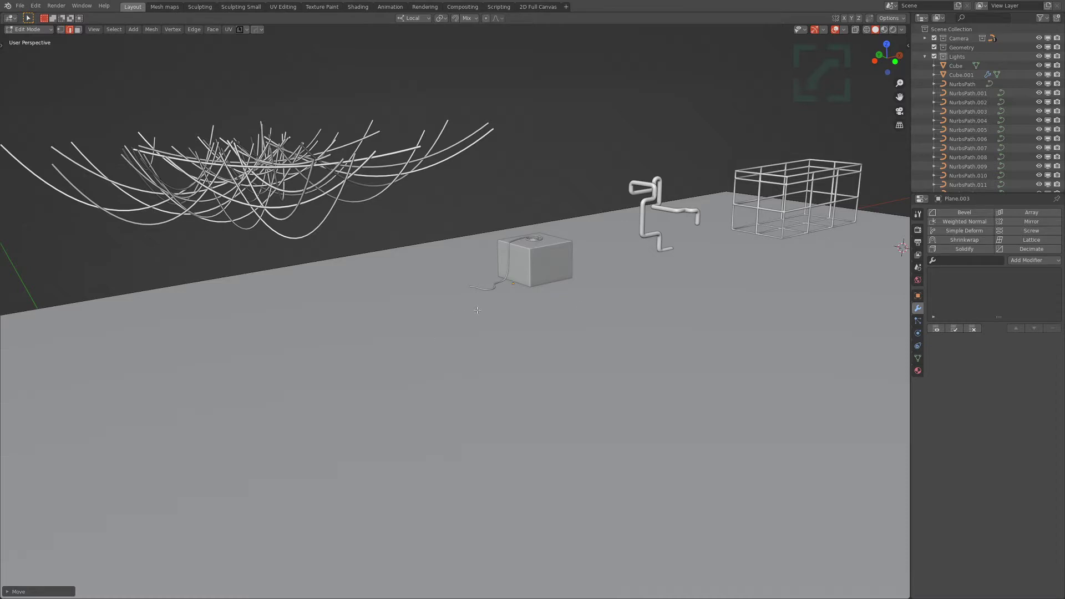
shift+middle_drag(475, 310, 496, 304)
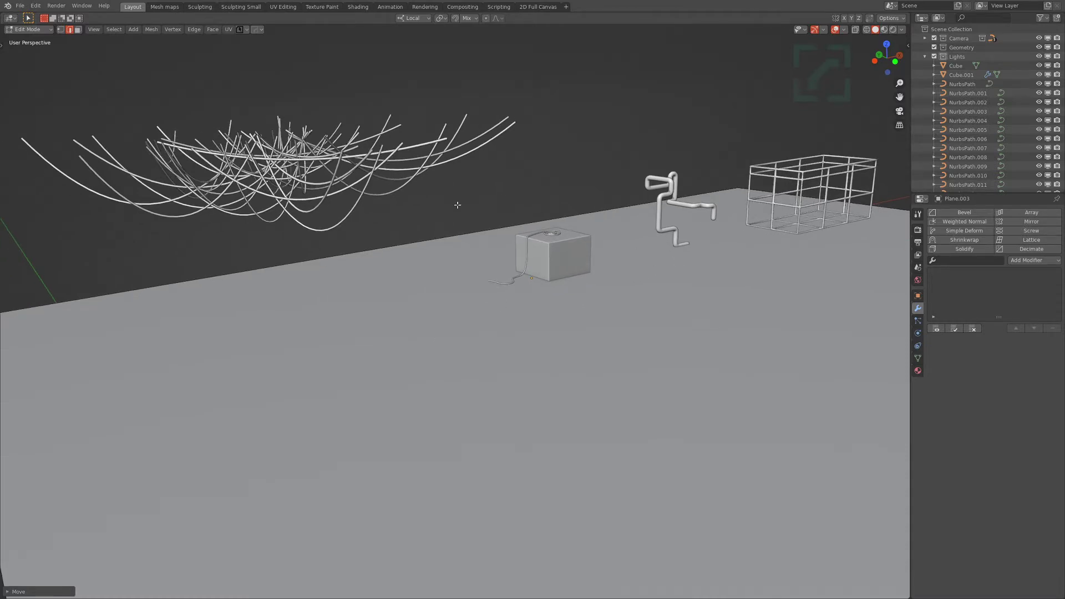
middle_drag(438, 225, 444, 228)
shift+middle_drag(384, 294, 494, 345)
scroll(435, 250, up, 3)
shift+middle_drag(476, 273, 489, 249)
scroll(483, 253, down, 3)
drag(147, 146, 702, 237)
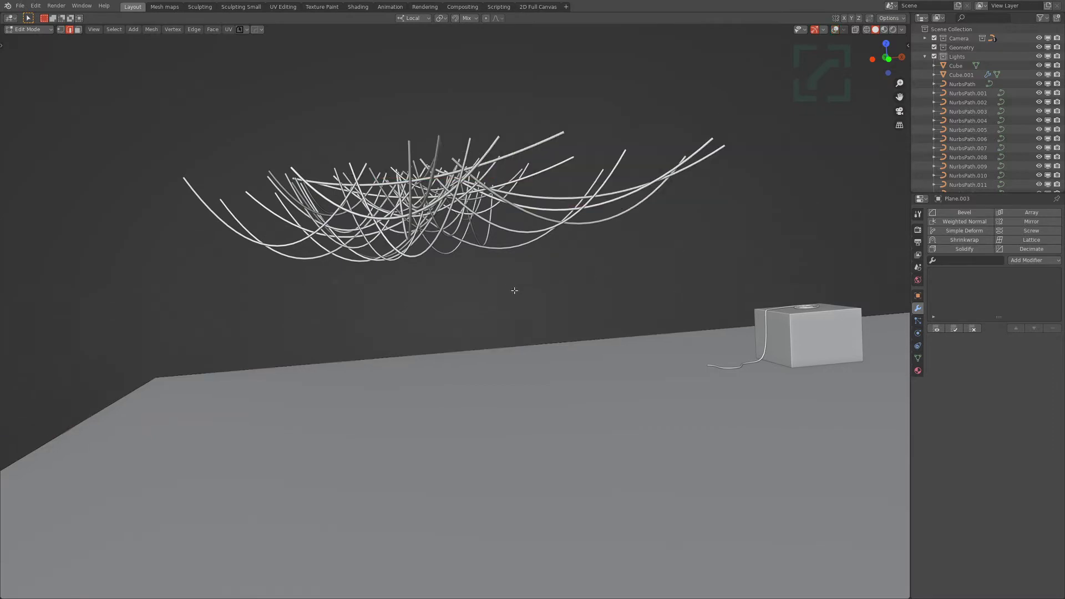
middle_drag(502, 275, 498, 272)
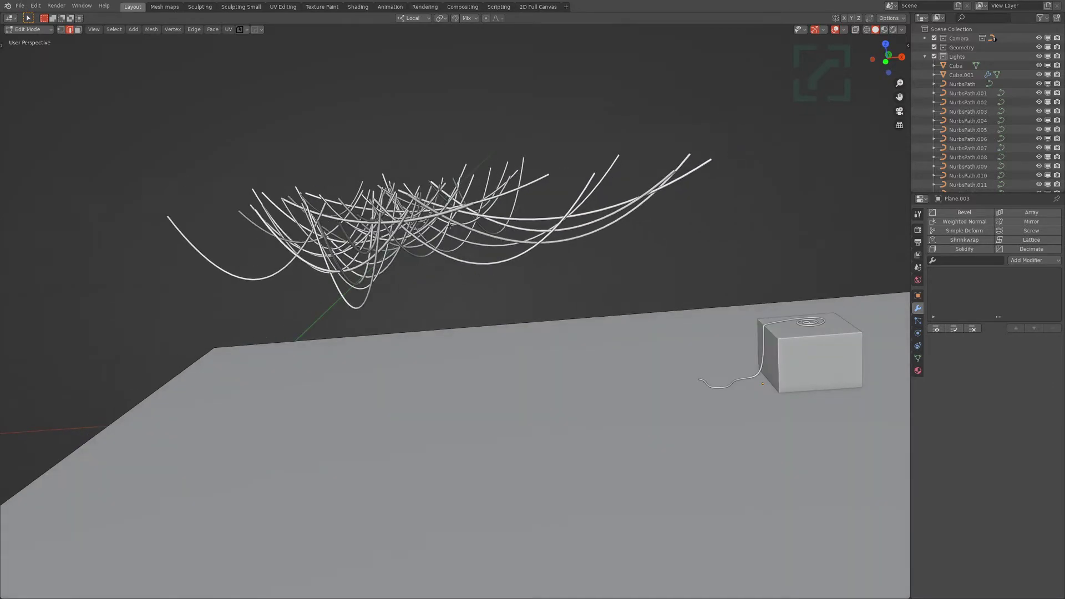
key(shift+alt+z)
key(shift+alt+z)
middle_drag(516, 219, 536, 211)
- Switch to Object Mode and select one long hanging cable on the side of the bundle nearest the box
key(Tab)
click(426, 210)
middle_drag(473, 237, 484, 307)
click(508, 215)
scroll(561, 202, up, 3)
shift+middle_drag(491, 239, 561, 321)
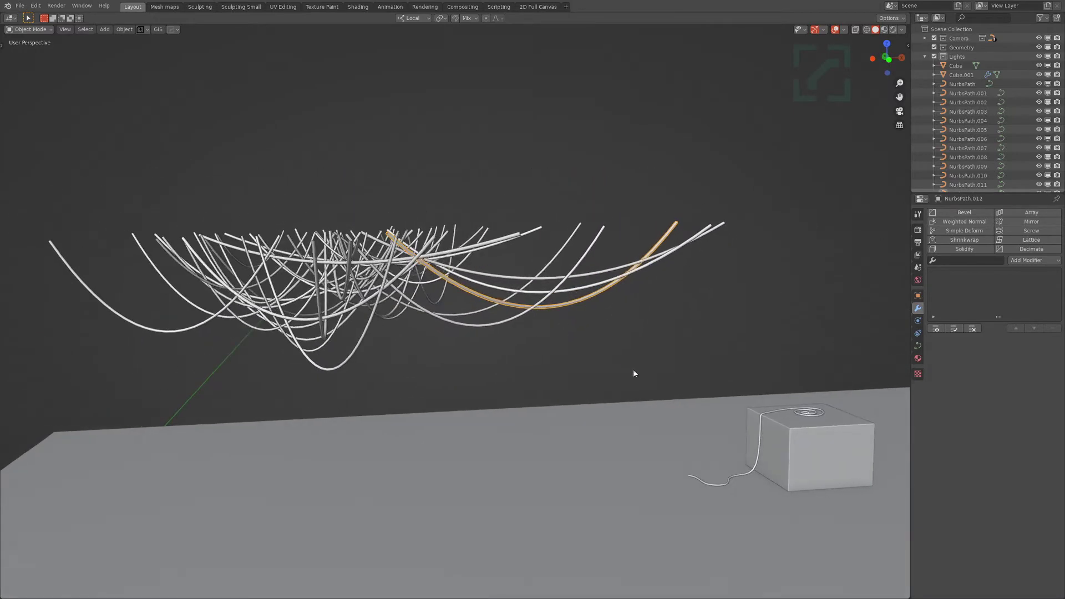
- Try moving the selected hanging cable, and undo the move
key(g)
click(525, 255)
middle_drag(525, 255, 487, 257)
key(ctrl+z)
- Place the 3D cursor on the floor in front of the cables and add a plain axes empty there
scroll(527, 289, down, 3)
shift+middle_drag(566, 339, 482, 277)
middle_drag(483, 278, 443, 332)
shift+right_click(429, 362)
key(shift+a)
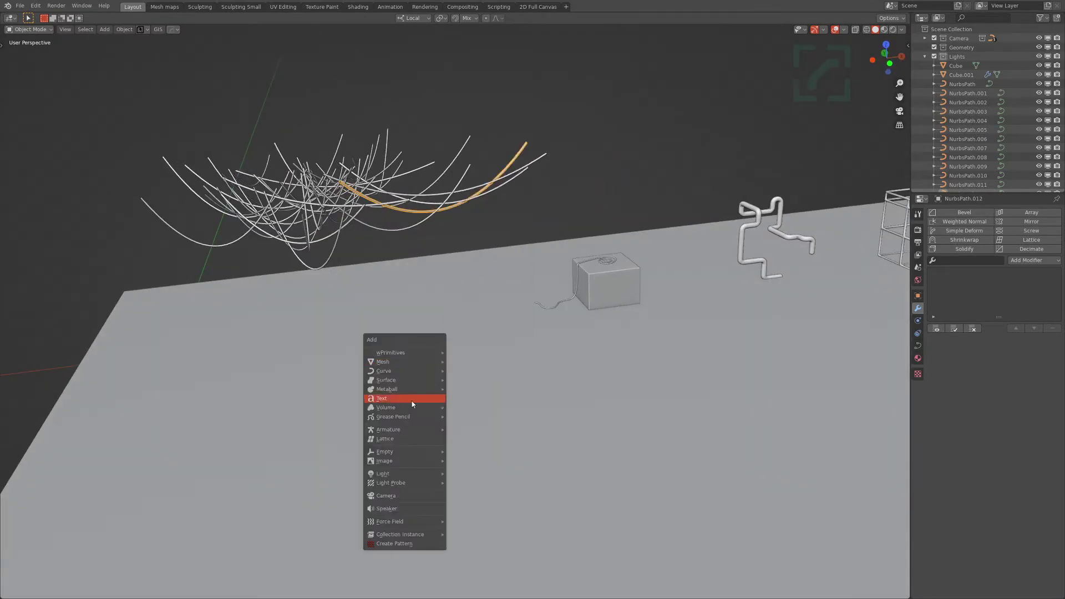
mouse_move(398, 452)
click(455, 450)
- Raise the empty to about 86 cm above the floor and place a duplicate towards the box at about 1.33 m height
key(g)
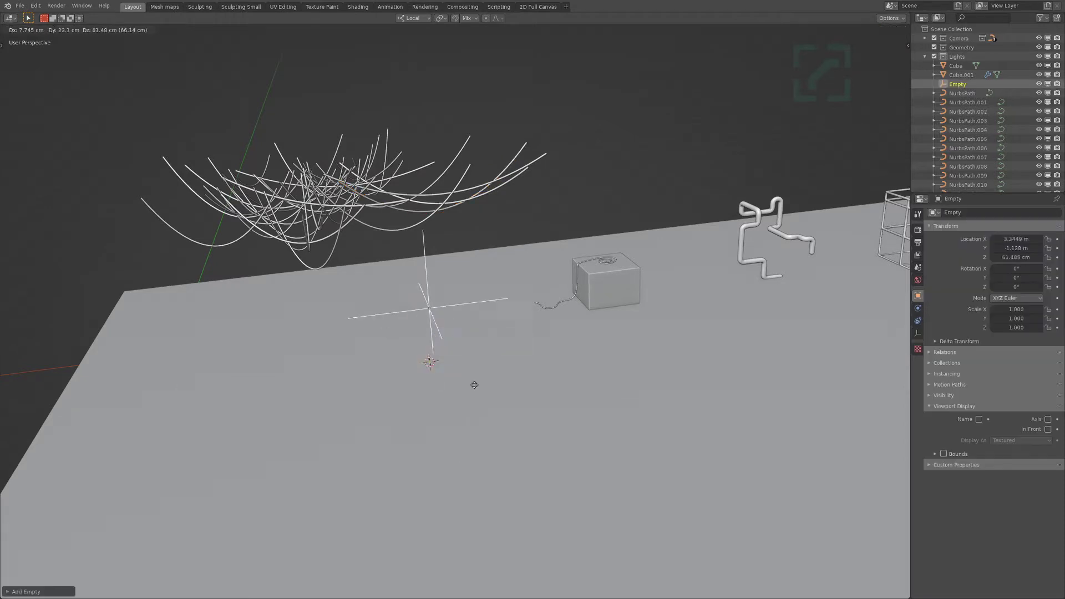
click(477, 371)
key(shift+d)
click(589, 325)
- Select both empties and add a Catenary curve hanging between them
shift+click(477, 281)
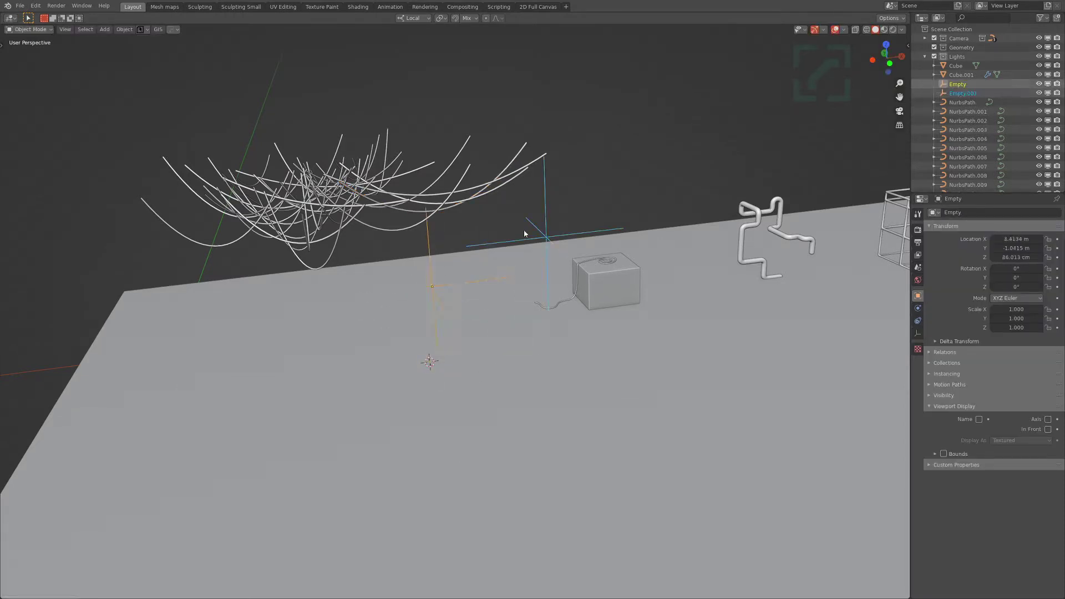
key(q)
key(Escape)
key(shift+a)
mouse_move(550, 234)
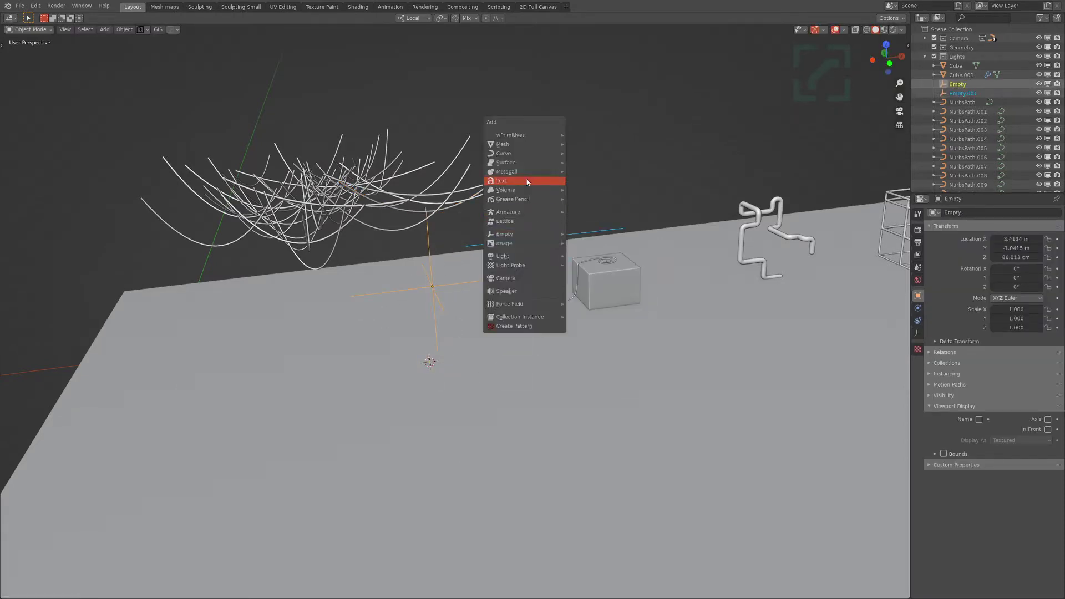
mouse_move(520, 150)
mouse_move(607, 343)
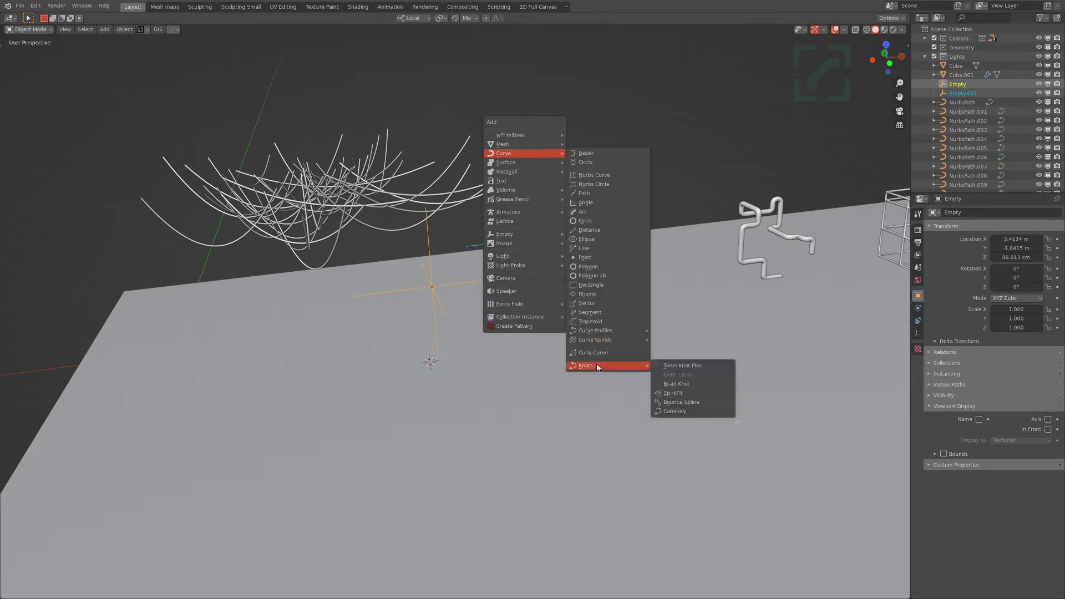
click(690, 409)
- Adjust the a value in the catenary's creation settings
scroll(483, 248, up, 3)
mouse_move(497, 302)
middle_down()
mouse_move(471, 324)
mouse_move(437, 249)
mouse_move(502, 269)
mouse_move(501, 297)
middle_up()
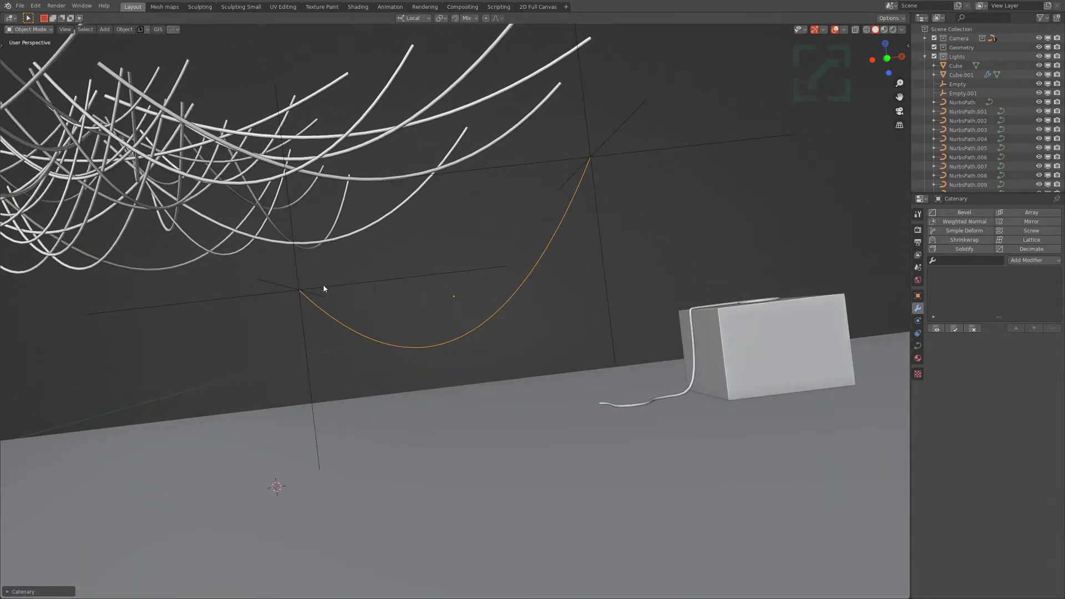
middle_drag(516, 214, 554, 234)
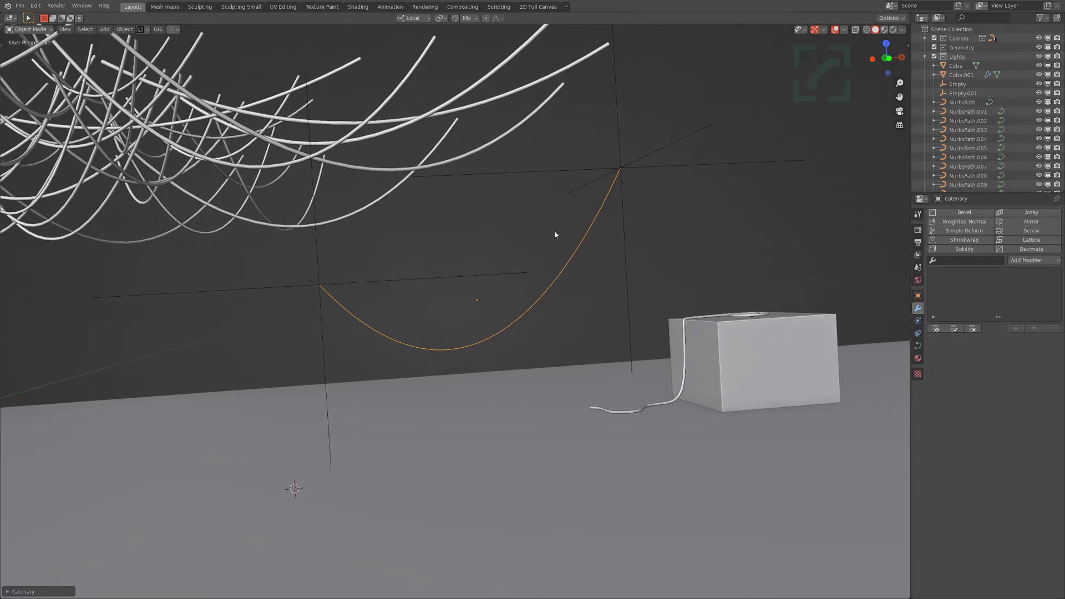
key(F9)
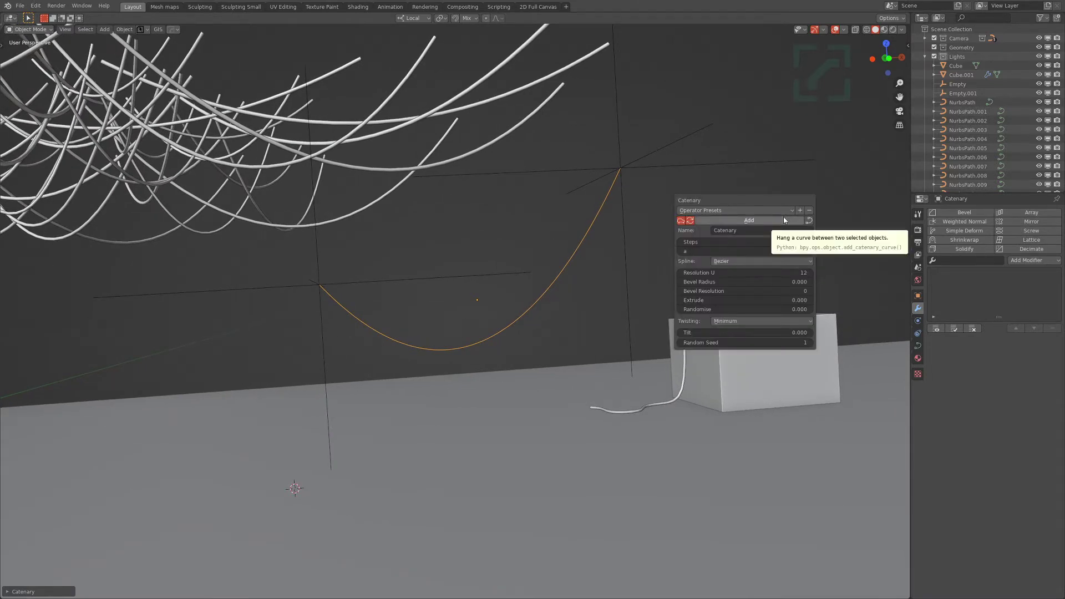
mouse_move(743, 251)
mouse_down()
mouse_move(790, 250)
mouse_move(746, 251)
mouse_up()
- Isolate the catenary and its two empties by hiding all other objects
middle_drag(513, 280, 497, 216)
shift+click(481, 234)
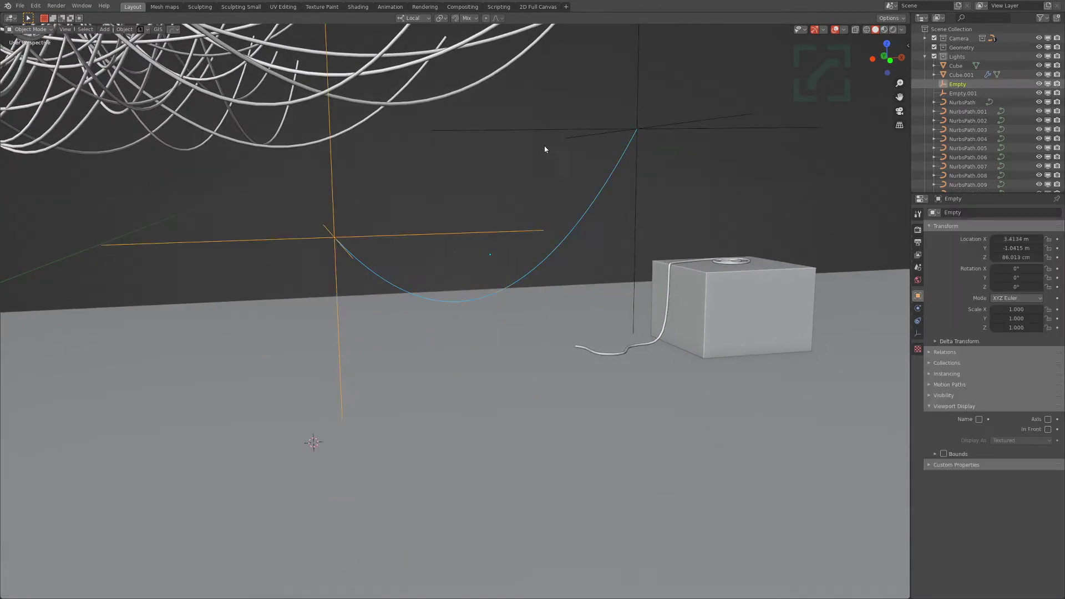
shift+click(548, 133)
key(shift+h)
- Select the lower empty and snap the 3D cursor to it
middle_drag(541, 255, 495, 293)
click(492, 262)
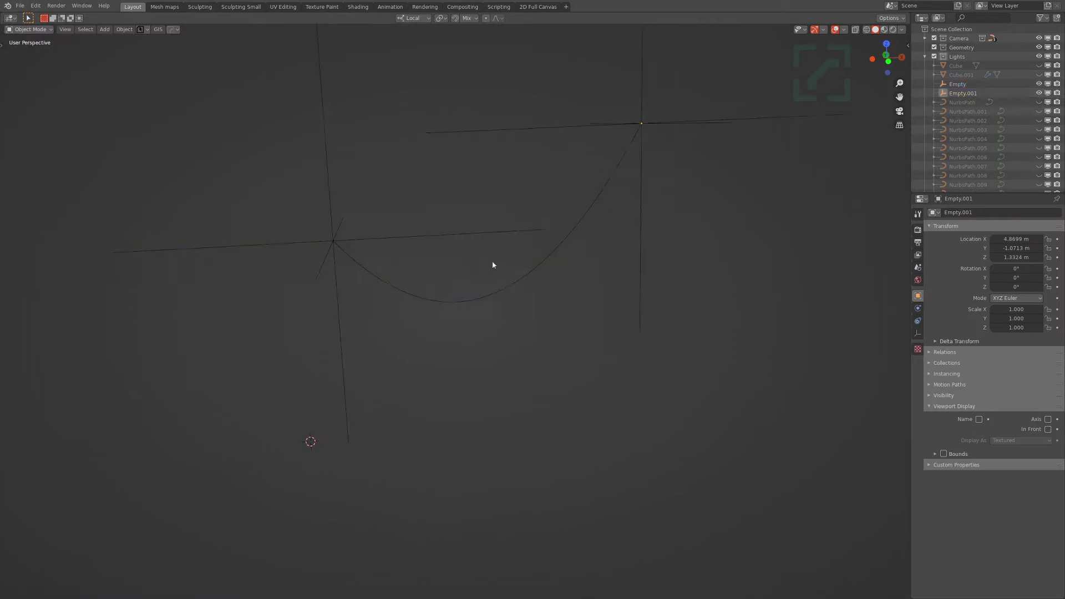
click(412, 241)
key(shift+s)
click(539, 288)
- Add a Path curve at the lower empty and edit it so that it starts at the empty
key(shift+a)
mouse_move(539, 284)
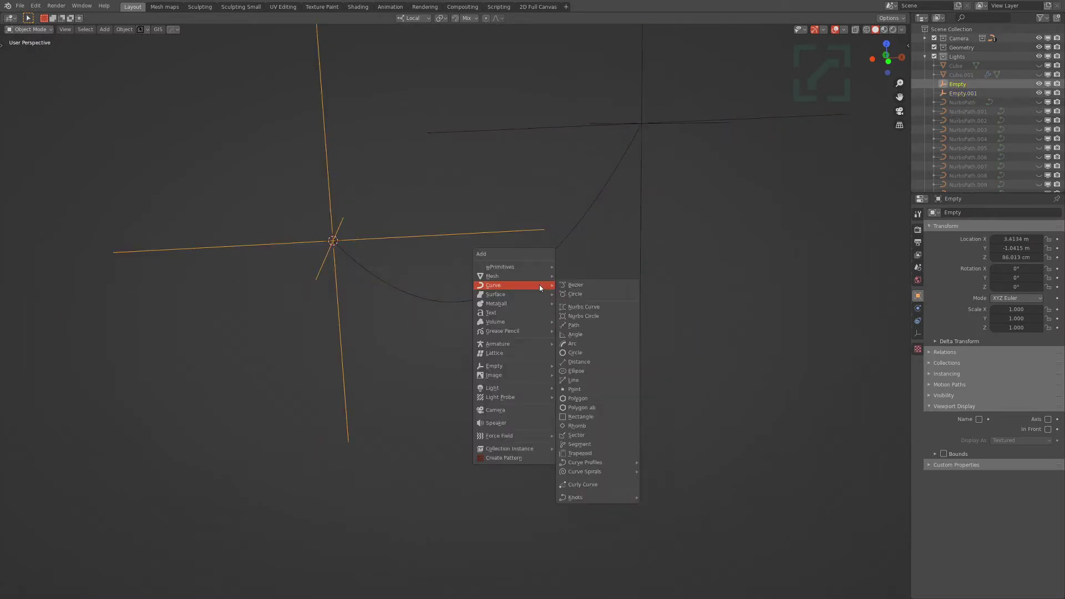
click(576, 325)
shift+middle_drag(445, 231, 514, 290)
key(Tab)
scroll(445, 314, down, 1)
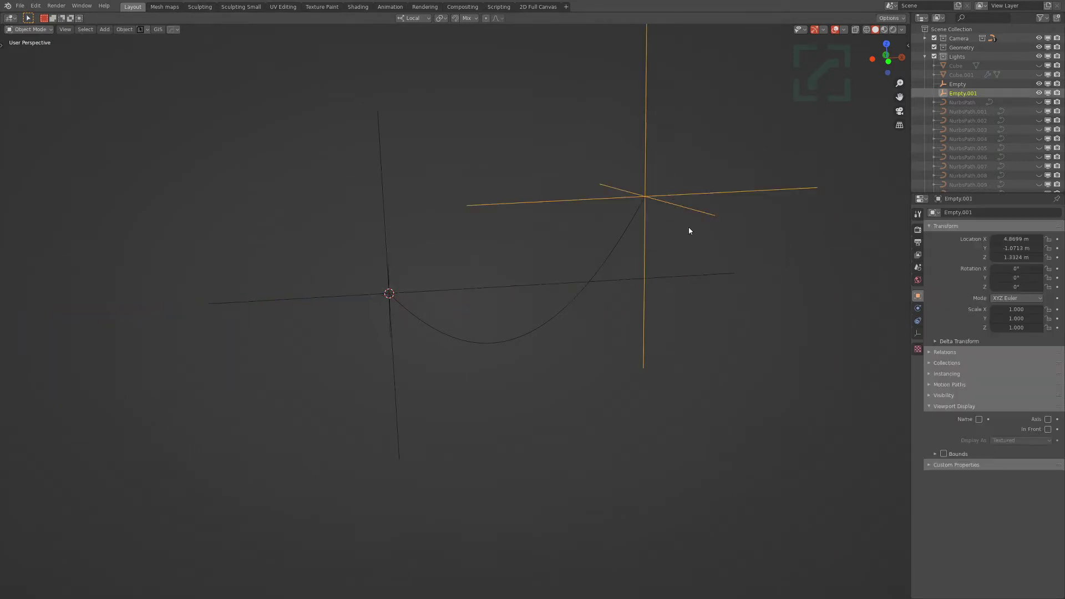
- Snap the path's free end point to the upper empty by way of the 3D cursor
key(shift+s)
click(511, 150)
key(shift+s)
key(Escape)
click(686, 278)
key(Tab)
click(736, 273)
key(shift+s)
click(643, 292)
shift+middle_drag(535, 257, 538, 257)
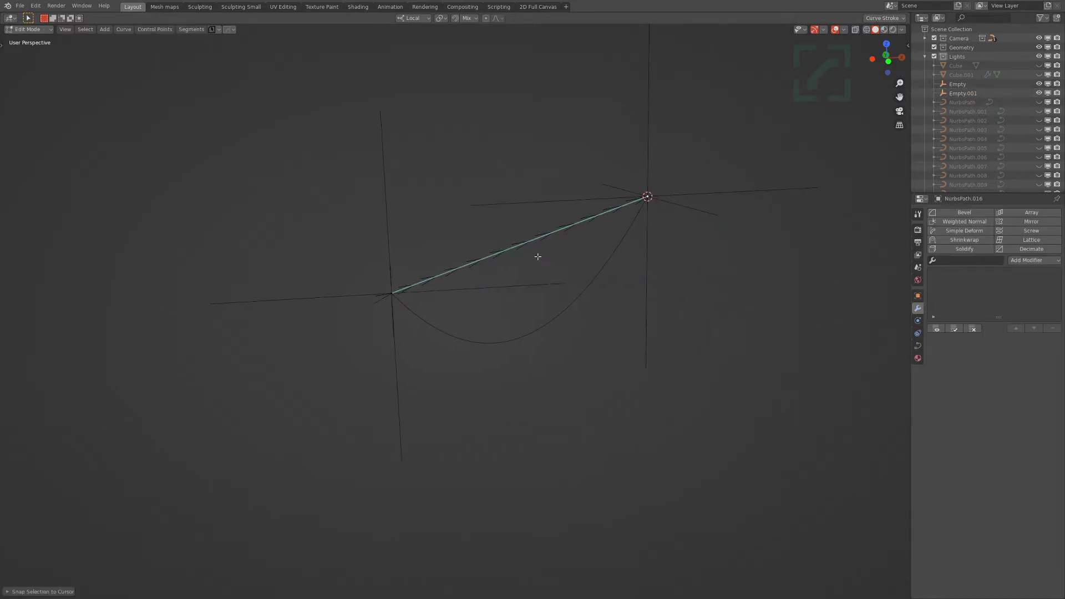
- Subdivide the straight path between the empties and select its new middle control point
key(a)
right_click(537, 256)
click(537, 257)
click(530, 251)
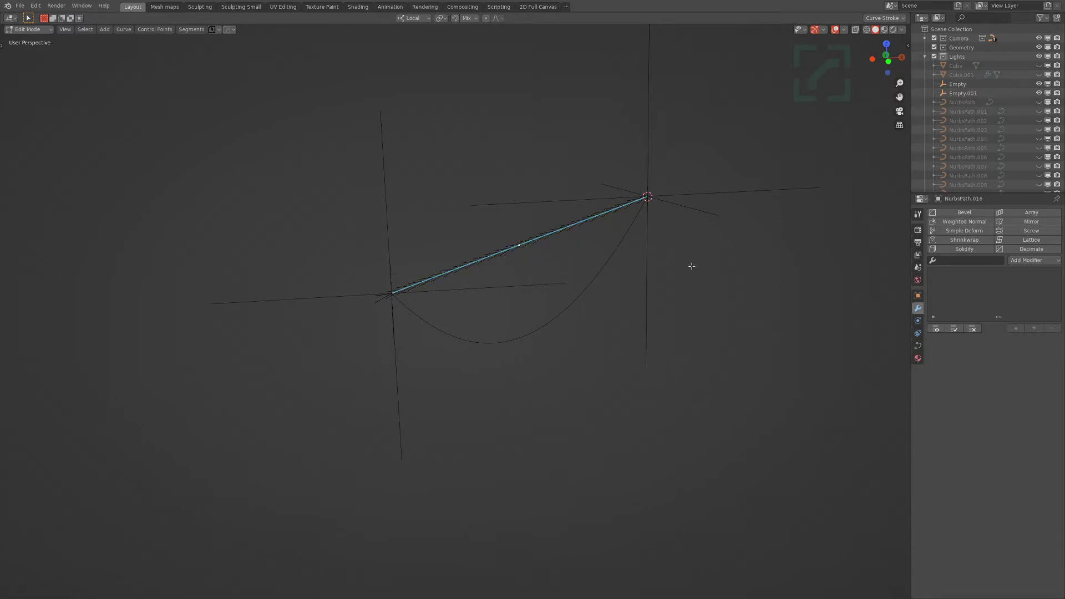
- Set the path's Order U to 3 and lower its middle control point about 1.02 m along local Z
click(918, 346)
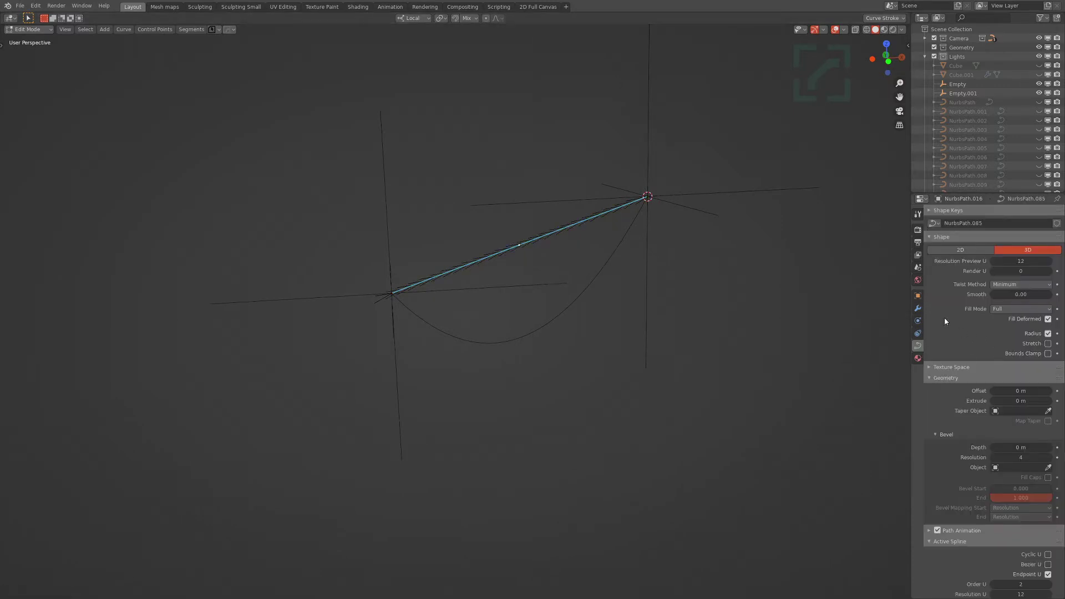
ctrl+click(960, 542)
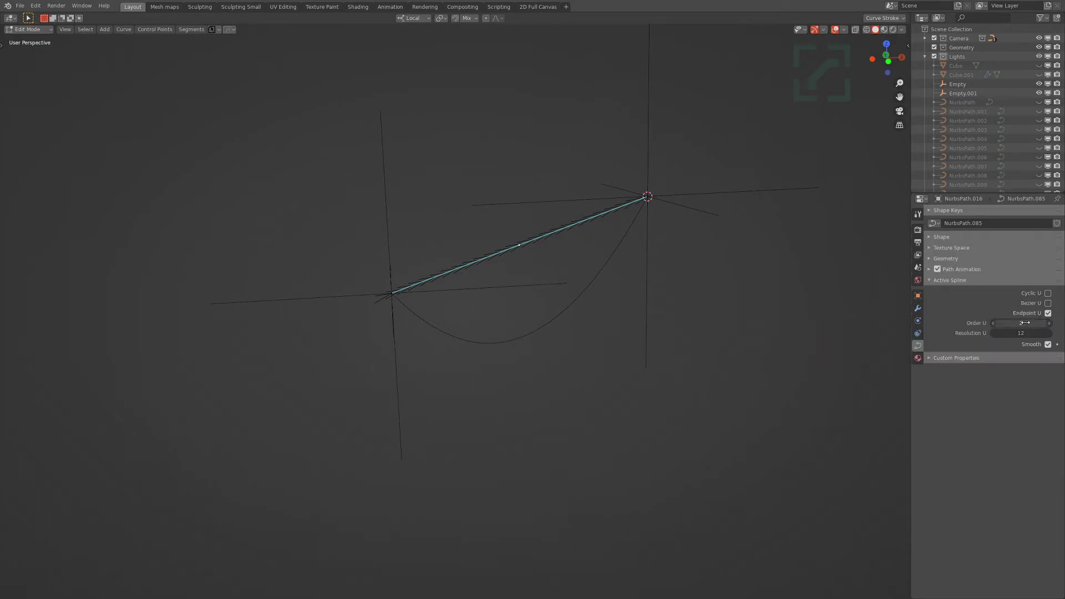
click(1049, 324)
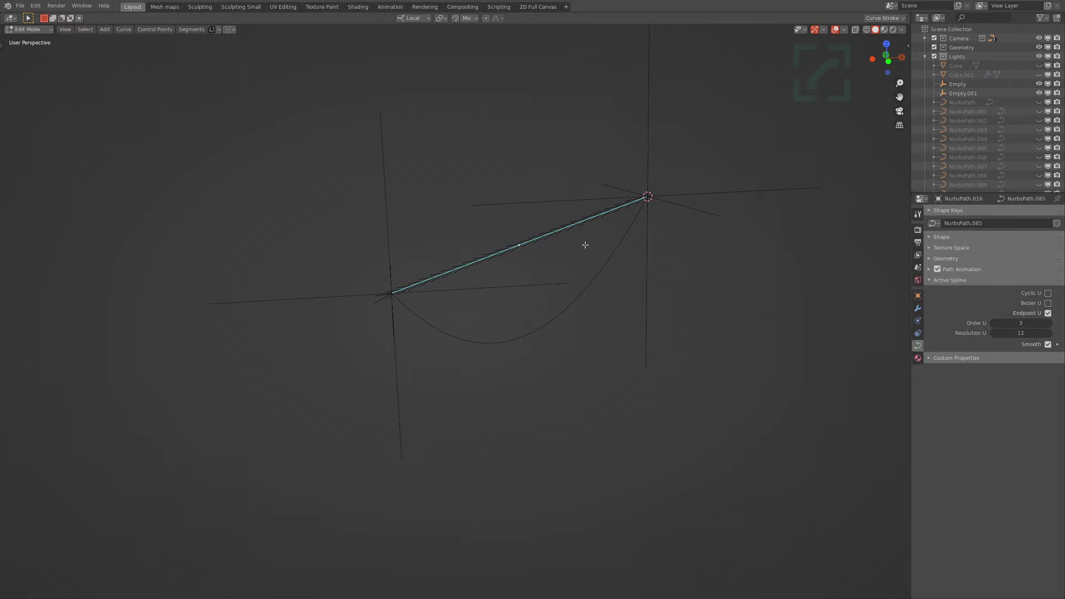
key(g)
key(z)
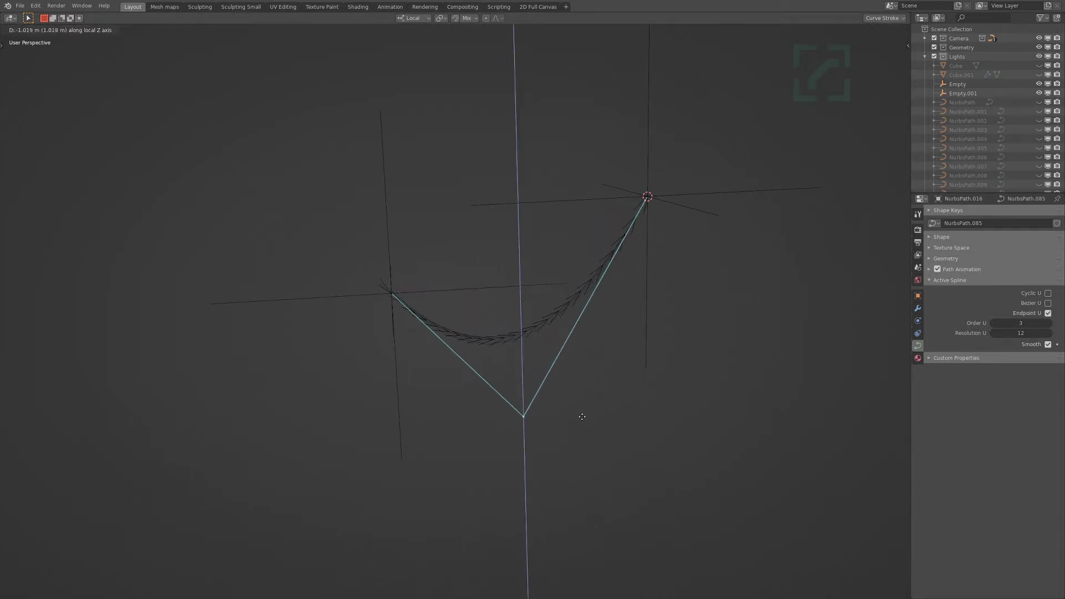
click(582, 423)
- Turn off the curve normals display in the viewport overlays
scroll(531, 363, up, 4)
click(843, 31)
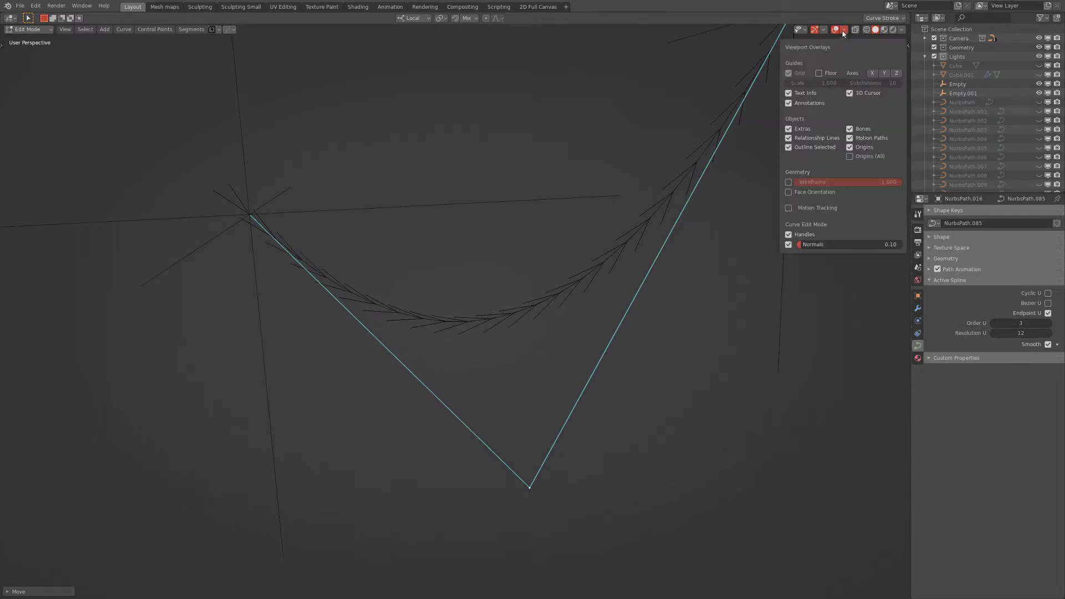
click(788, 244)
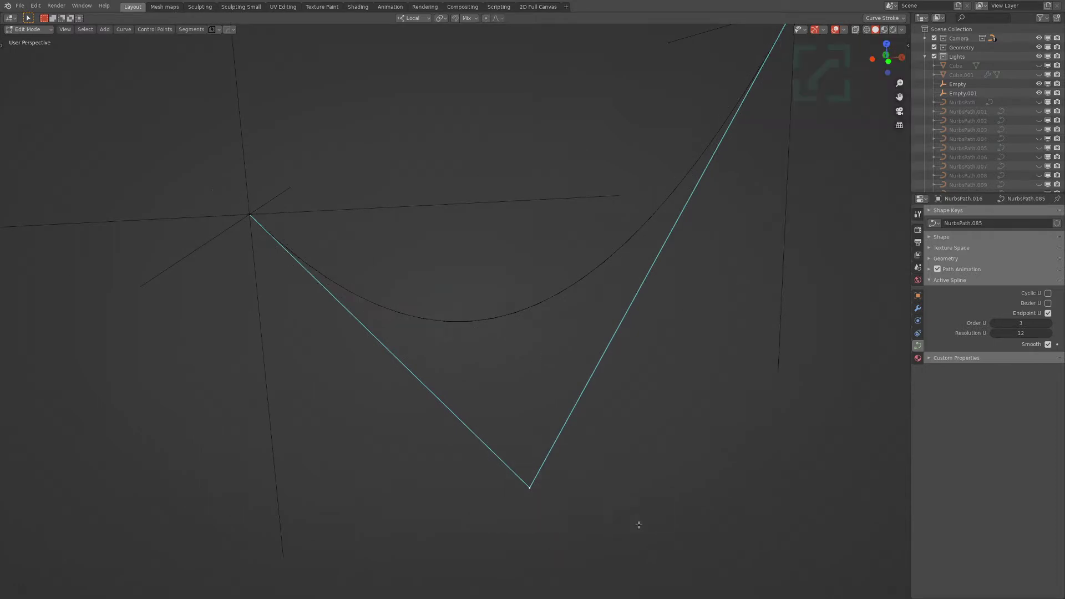
- Fine-tune the middle control point's height along local Z so the path follows the catenary
key(g)
key(y)
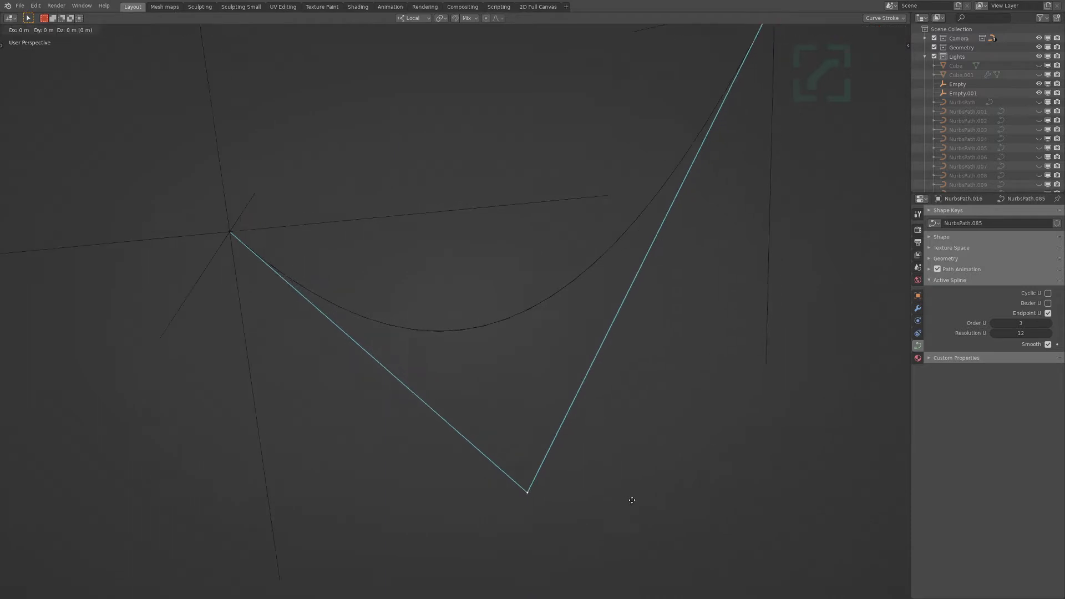
key(z)
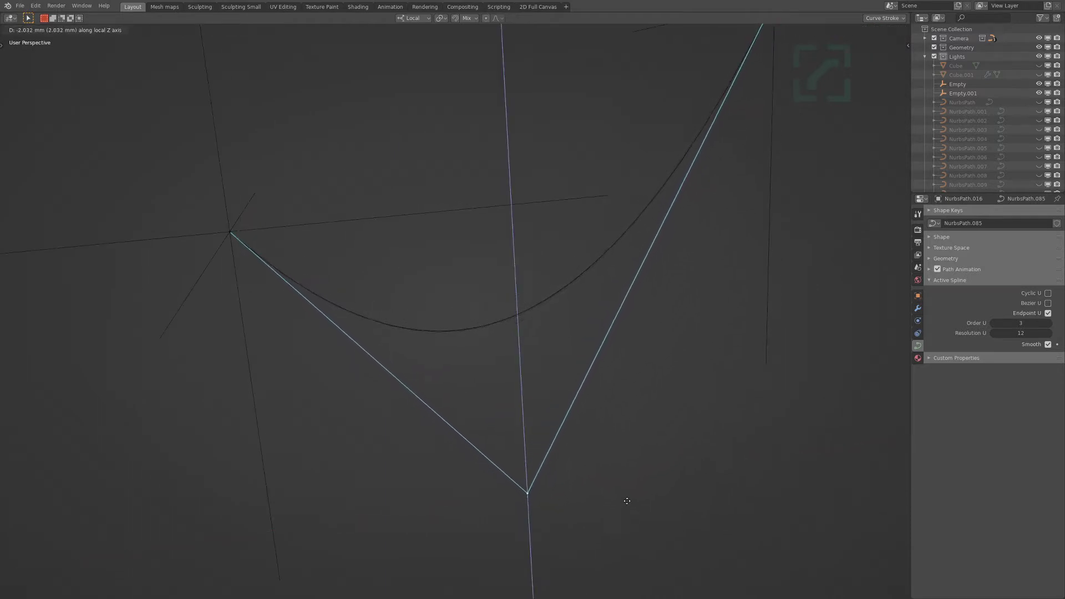
click(626, 500)
- Leave Edit Mode, delete the empties, the catenary and the path, and bring the hidden scene objects back
scroll(531, 380, down, 1)
middle_drag(531, 379, 580, 298)
key(Tab)
drag(368, 119, 775, 365)
key(Delete)
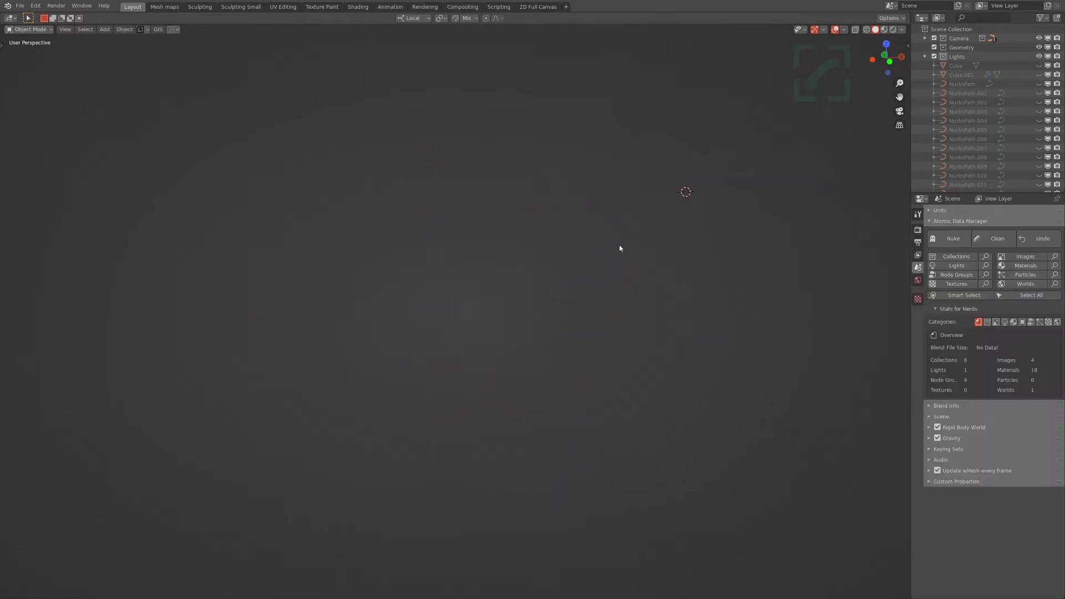
key(KP_Divide)
- Add a new Path curve on the floor in front of the cables and raise it along Z
key(shift+a)
mouse_move(454, 407)
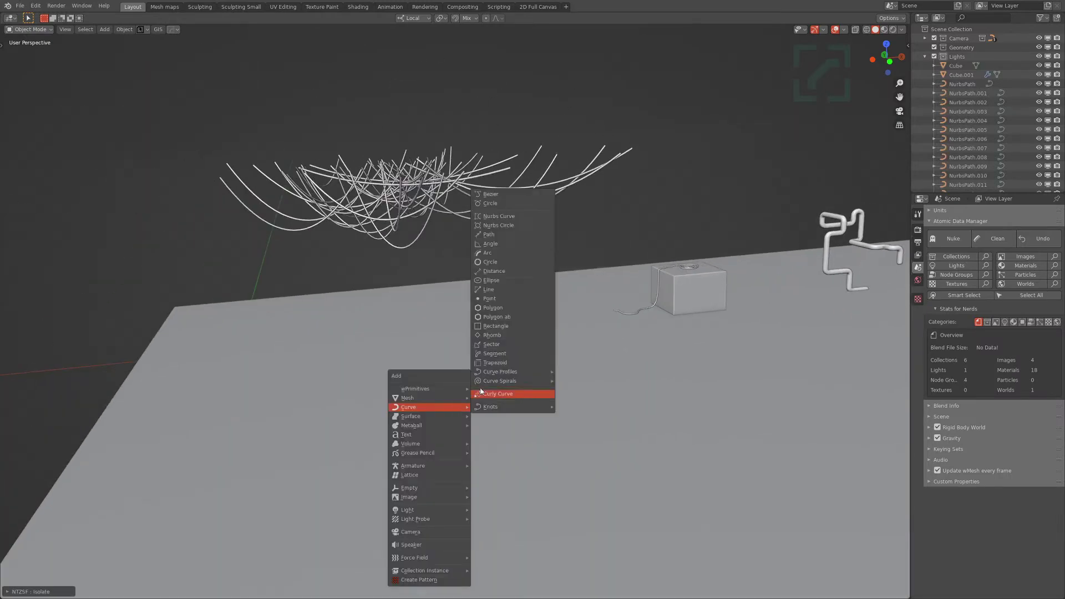
click(501, 233)
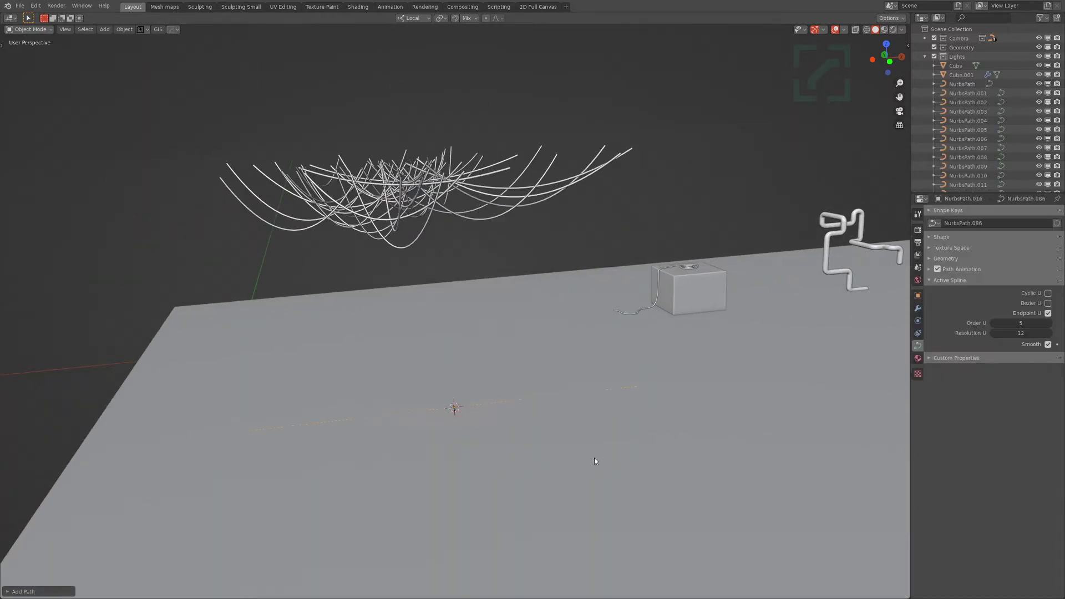
key(g)
key(z)
click(554, 302)
- Move the raised path along Y, and reposition it freely beside the cable bundle
middle_drag(491, 341, 545, 358)
key(g)
key(y)
click(625, 369)
key(g)
middle_drag(544, 357, 311, 299)
click(539, 318)
- Delete two control points at one end of the new path, leaving a three-point curve
key(Tab)
drag(243, 284, 434, 362)
key(x)
click(462, 271)
shift+middle_drag(607, 284, 470, 302)
- Pull the middle control point of the three-point path down along Z to form a hanging curve
click(553, 269)
scroll(471, 319, up, 4)
shift+middle_drag(443, 336, 490, 314)
scroll(490, 314, down, 3)
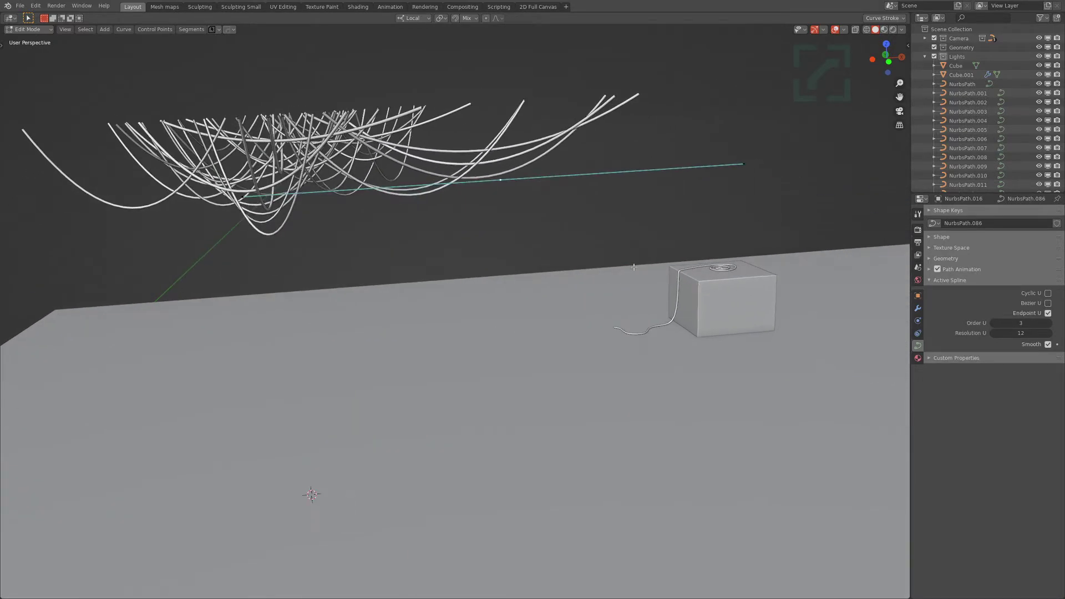
shift+middle_drag(513, 211, 548, 244)
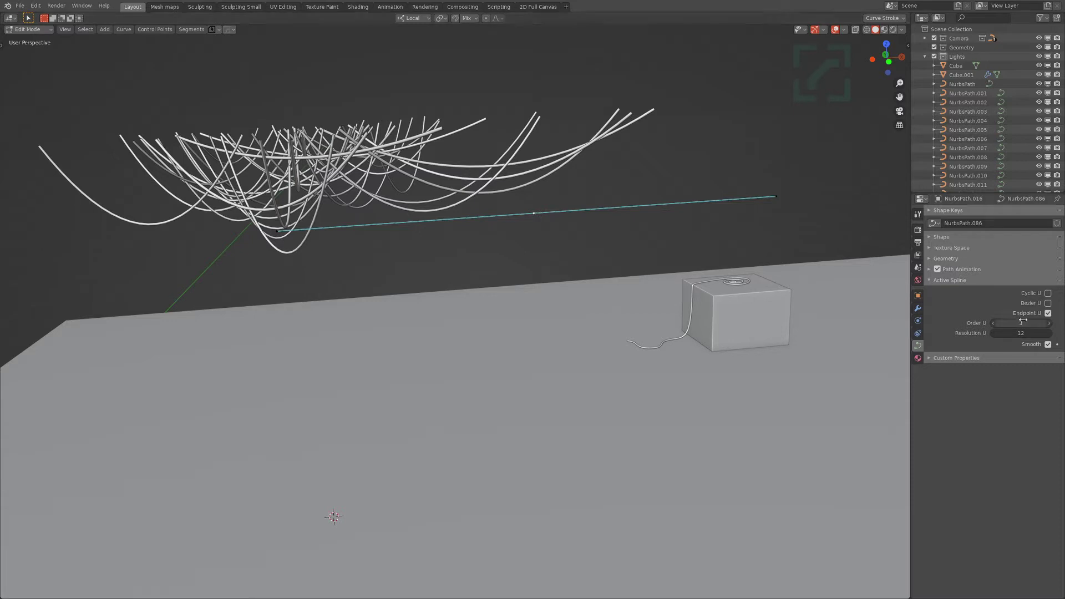
shift+middle_drag(644, 242, 646, 238)
key(g)
key(z)
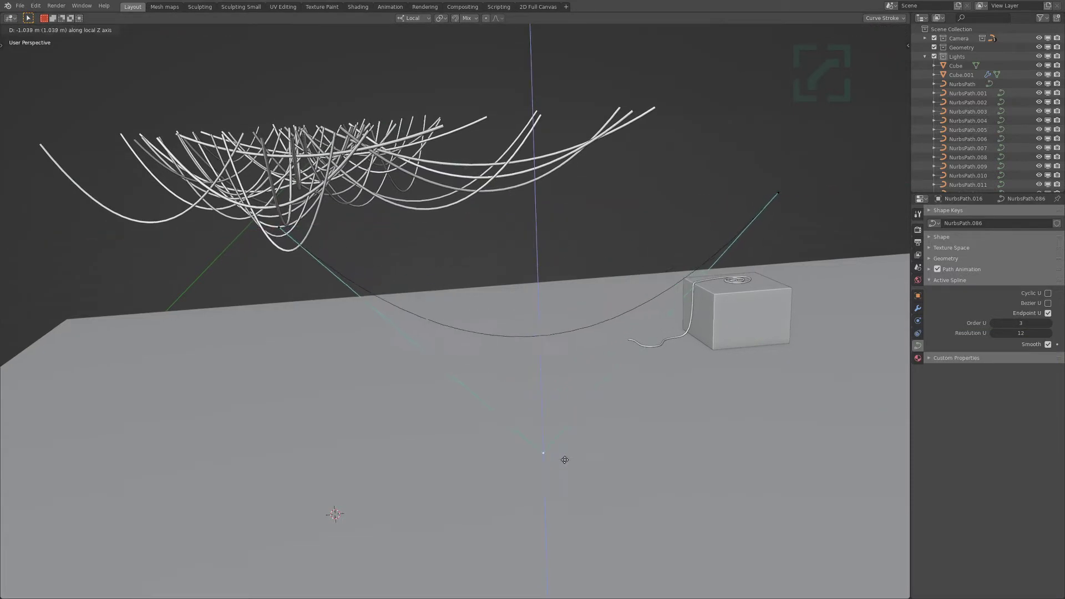
click(560, 495)
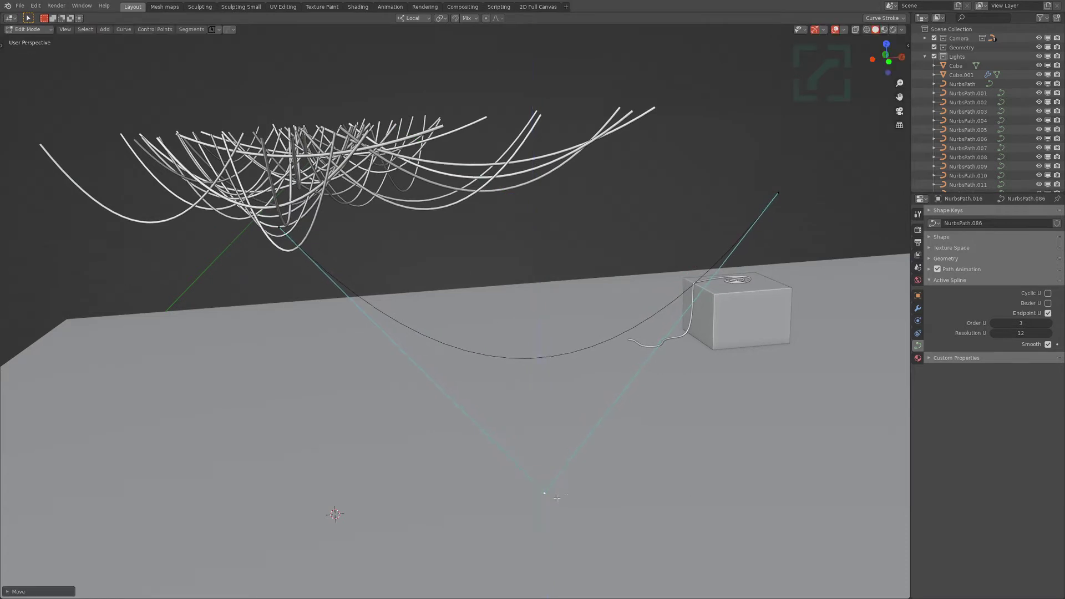
- Give the hanging curve a bevel depth of 2.2 cm and return to Object Mode
ctrl+click(946, 258)
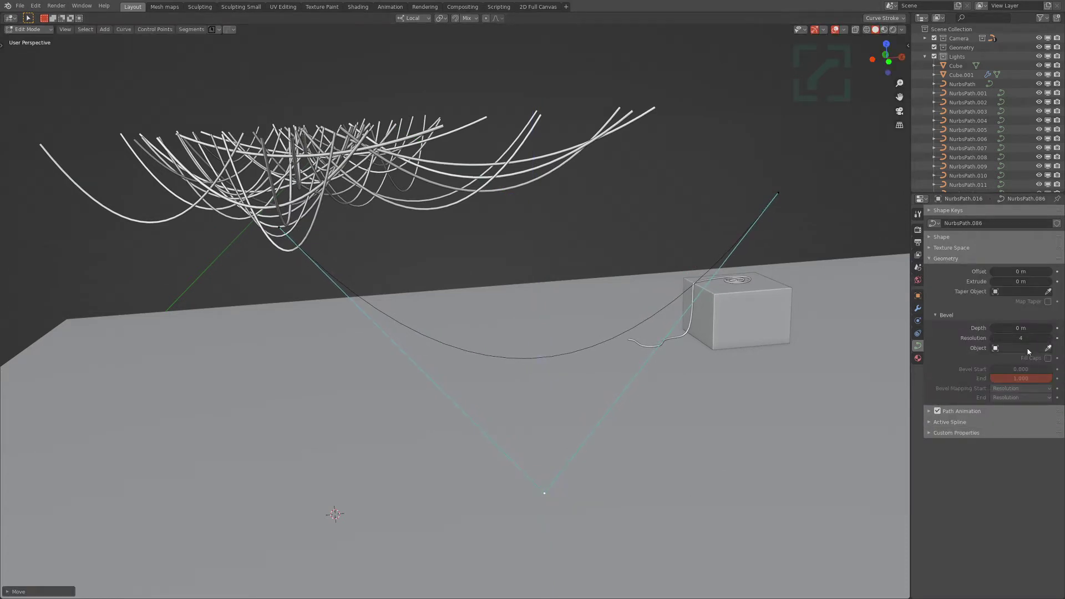
drag(1025, 328, 1048, 328)
key(Tab)
- Duplicate the thickened cable repeatedly, leaving the copies stacked in the same place
middle_drag(495, 421, 612, 285)
scroll(621, 381, down, 3)
key(shift+d)
right_click(599, 261)
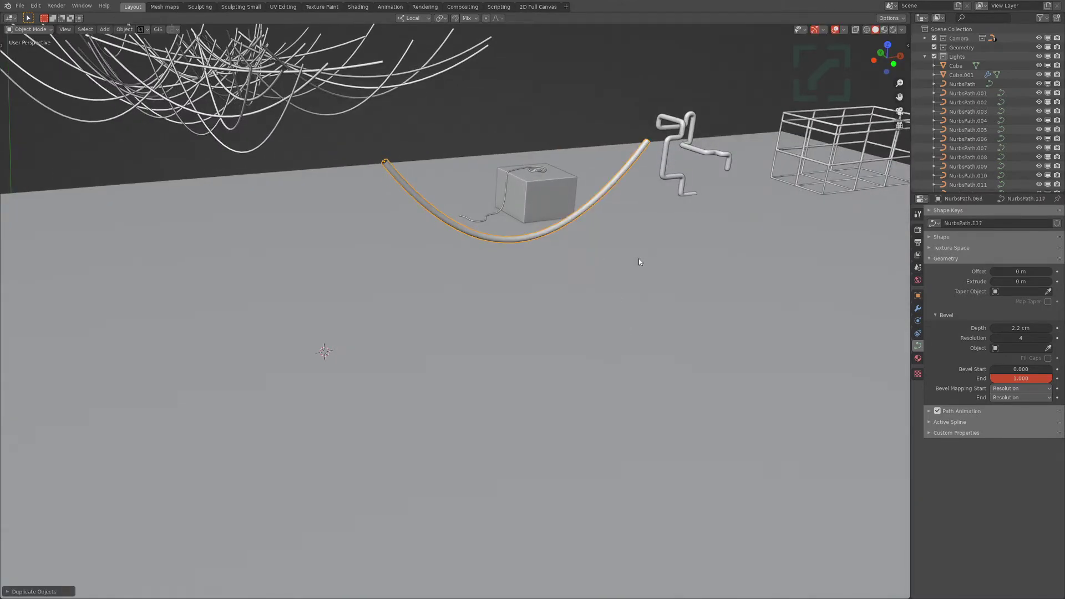
- Try Randomize Transform on the duplicated cable, and undo it
click(124, 29)
mouse_move(138, 40)
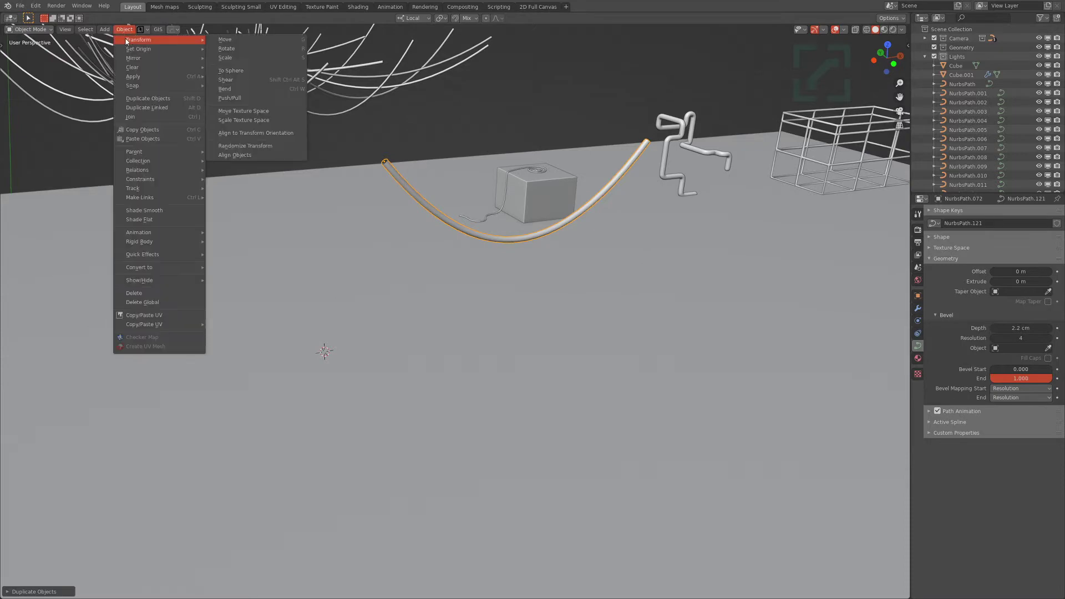
click(259, 148)
shift+middle_drag(551, 194, 431, 274)
key(ctrl+z)
- Apply Randomize Transform to all the stacked cable copies
click(124, 29)
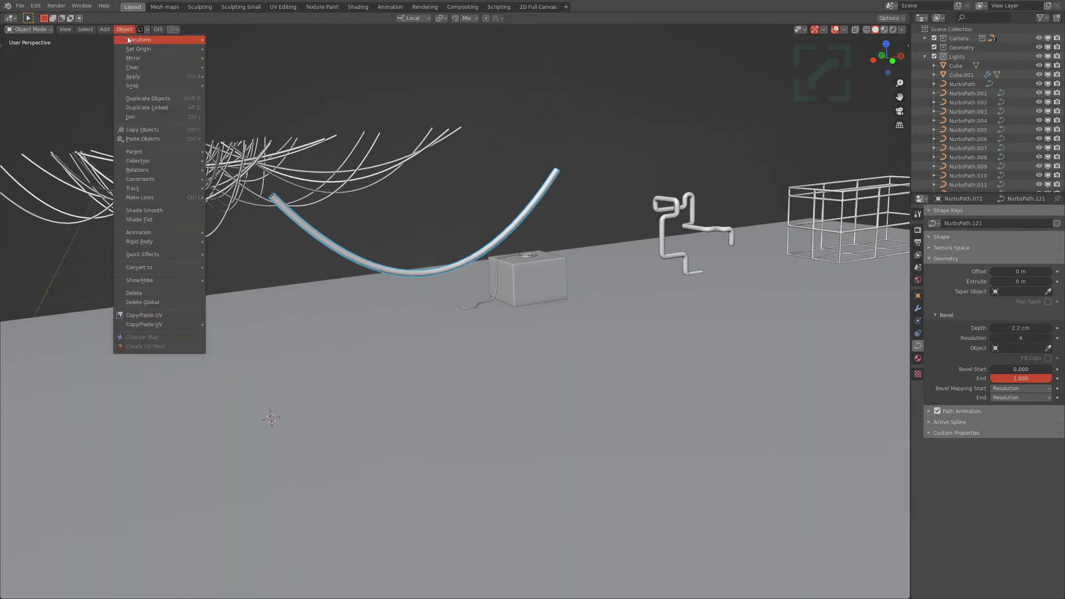
mouse_move(128, 41)
click(257, 145)
mouse_move(404, 264)
middle_down()
mouse_move(402, 286)
mouse_move(397, 256)
middle_up()
scroll(409, 264, down, 3)
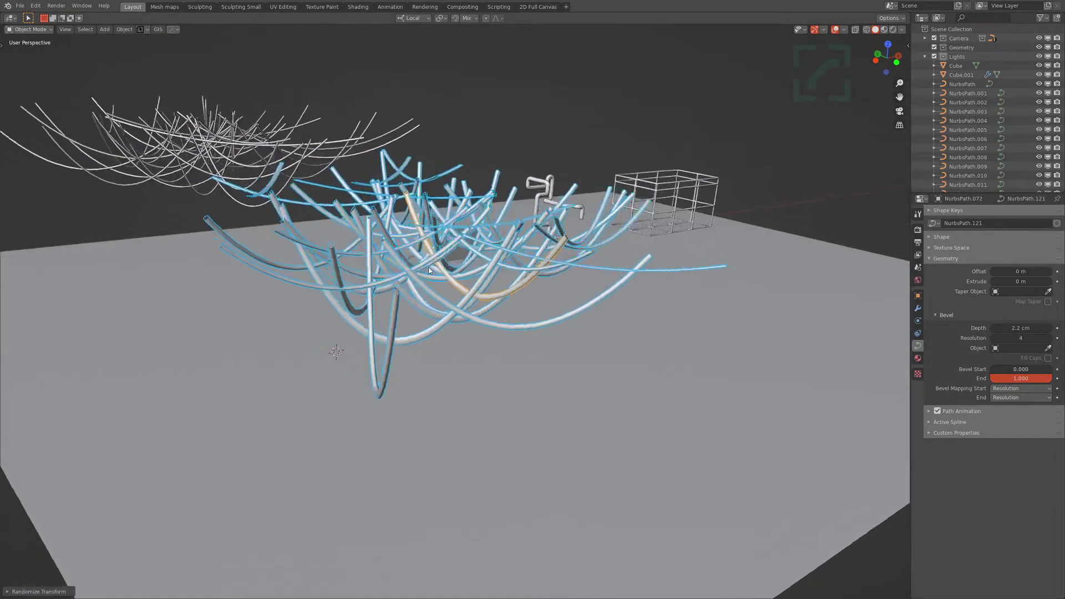
mouse_move(440, 272)
middle_down()
mouse_move(420, 282)
mouse_move(439, 275)
middle_up()
scroll(438, 273, up, 5)
scroll(402, 276, down, 2)
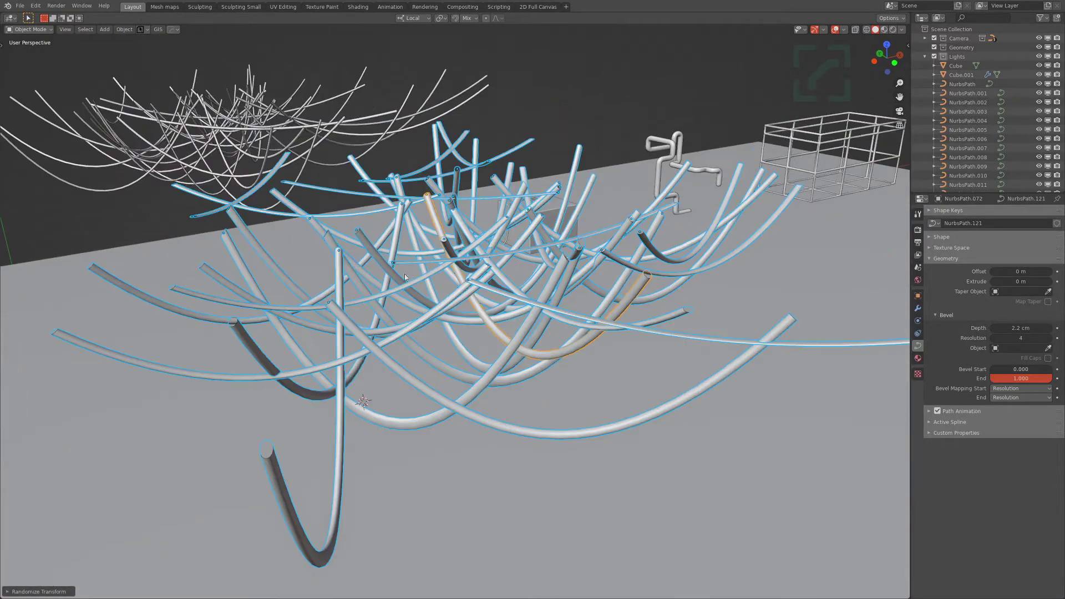
- Adjust the Z scale randomization of the cables in the Randomize Transform settings
key(F9)
drag(579, 186, 547, 147)
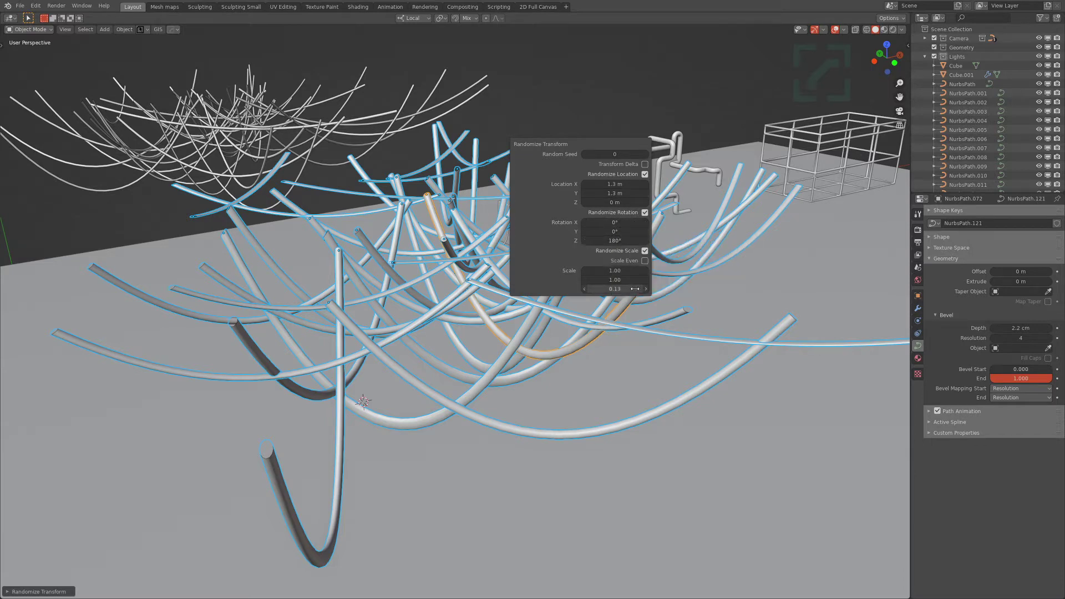
drag(625, 289, 677, 271)
key(F9)
drag(716, 378, 697, 378)
- Apply the scale of all the randomized cables
middle_drag(499, 311, 518, 280)
key(ctrl+a)
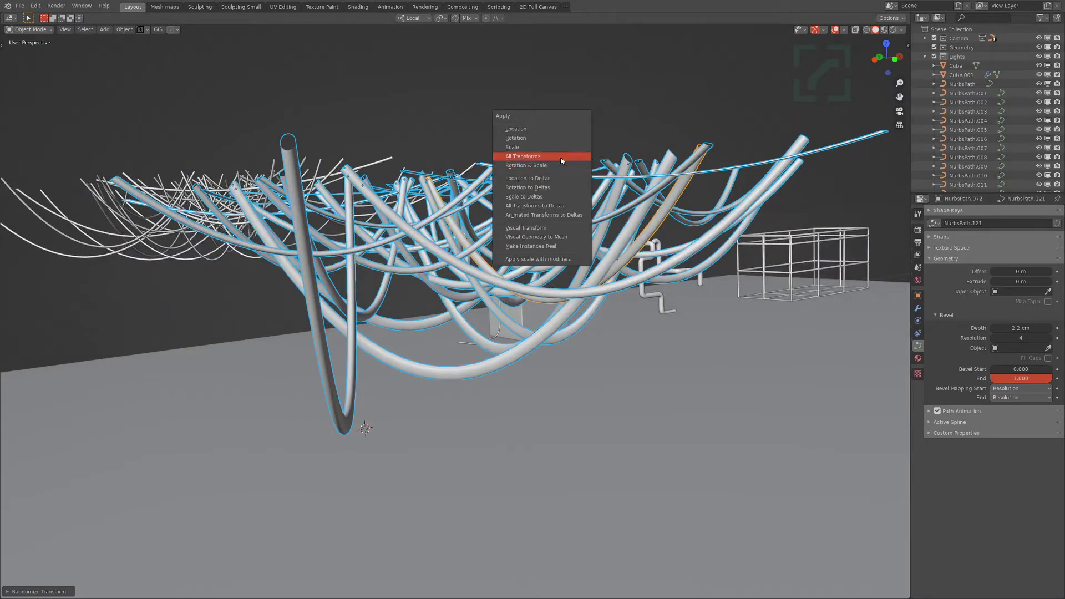
click(548, 148)
- Set the bevel depth of the selected cables to 1.3 cm
middle_drag(548, 147, 480, 231)
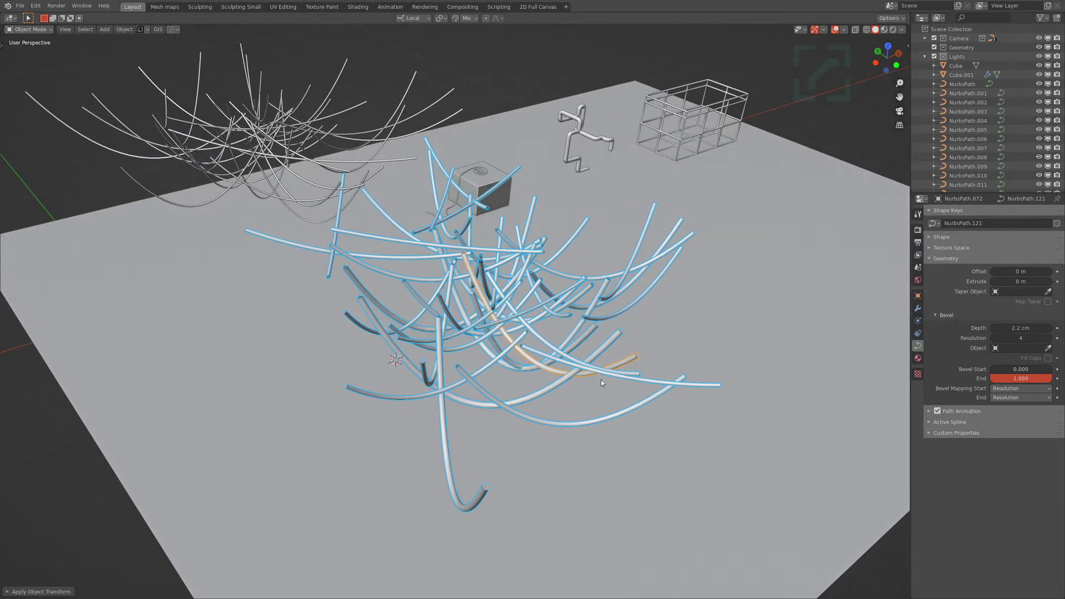
middle_drag(597, 381, 491, 322)
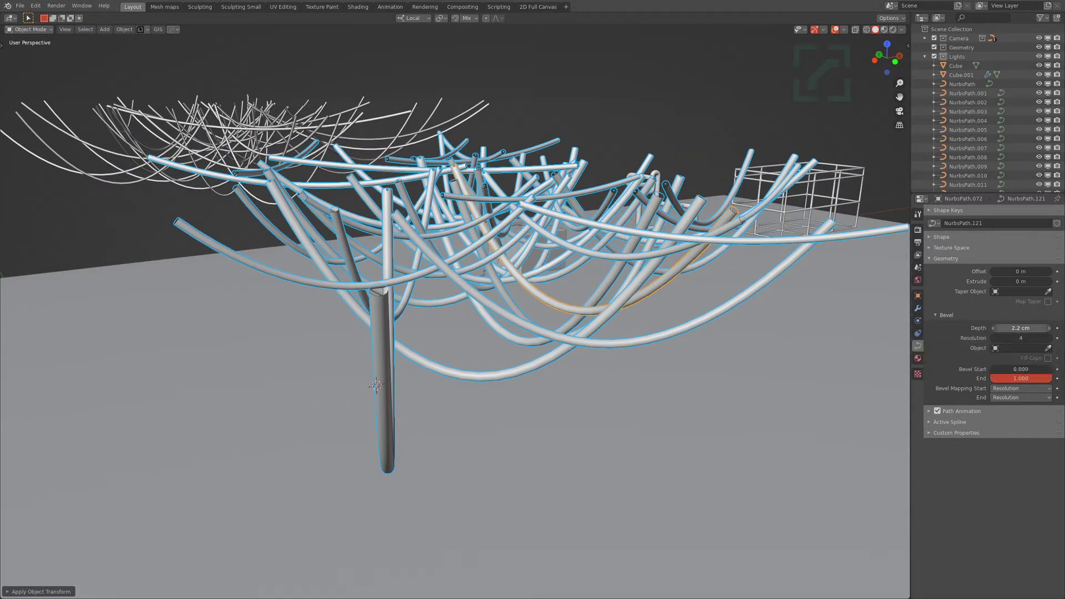
mouse_move(1020, 328)
mouse_down()
mouse_move(979, 327)
mouse_move(1006, 328)
mouse_up()
middle_drag(491, 194, 500, 214)
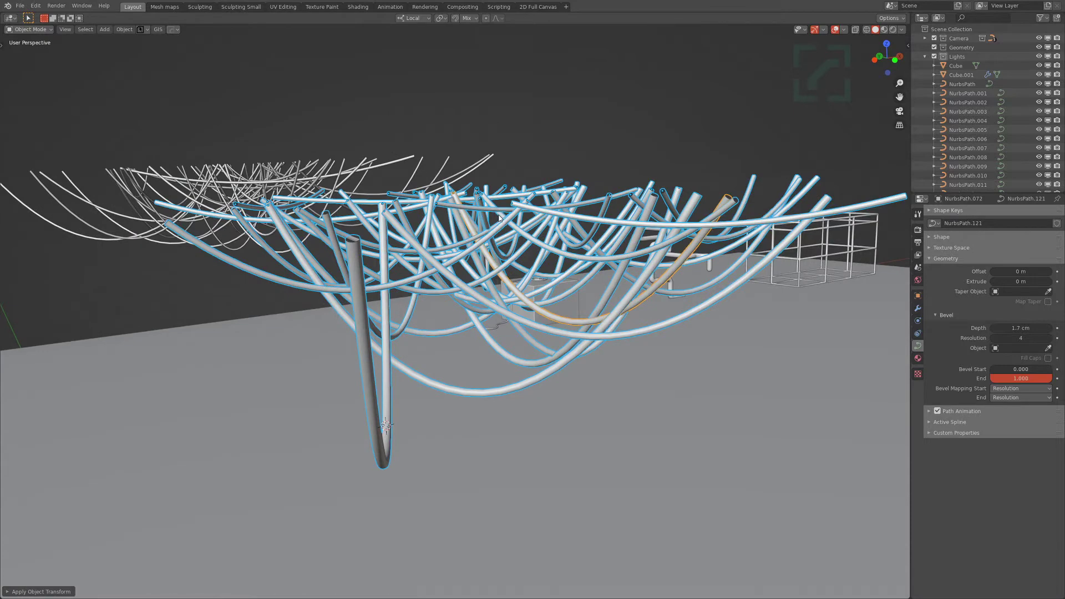
click(1019, 337)
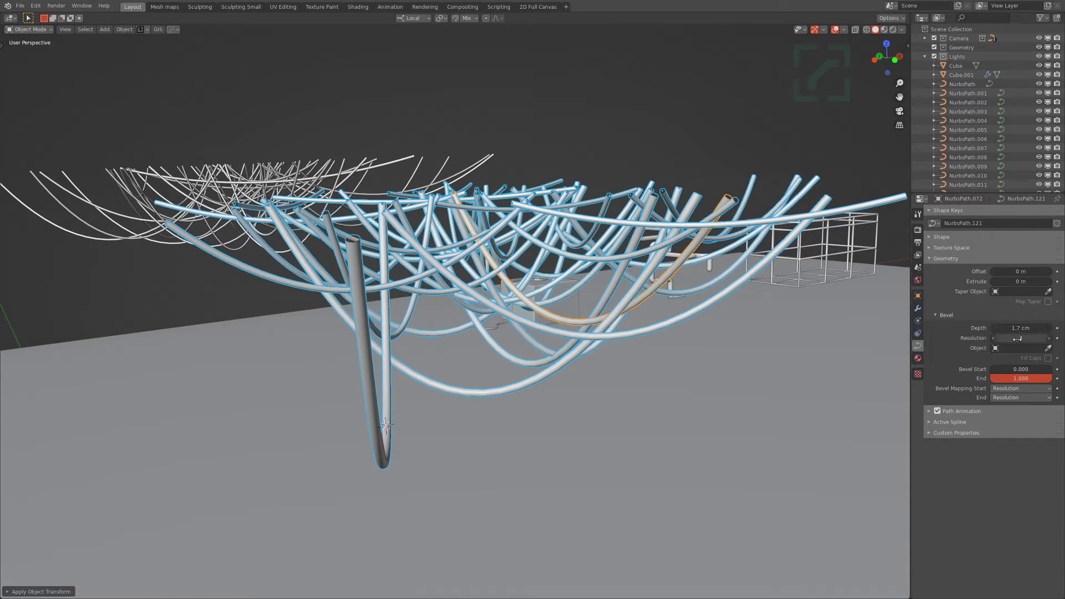
click(1019, 330)
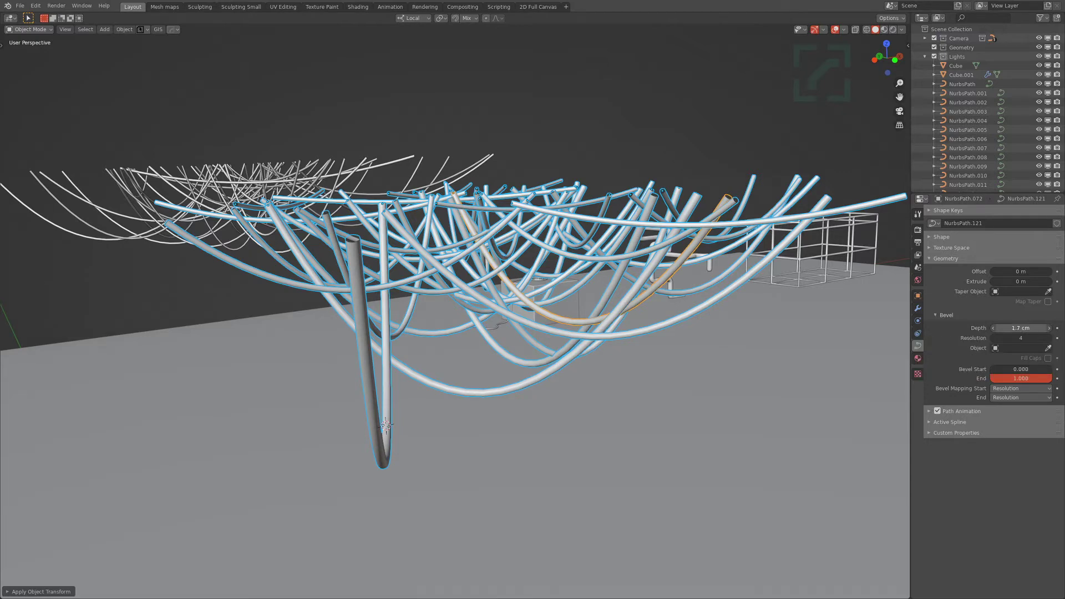
mouse_move(1019, 329)
mouse_down()
mouse_move(1037, 329)
mouse_move(1021, 328)
mouse_up()
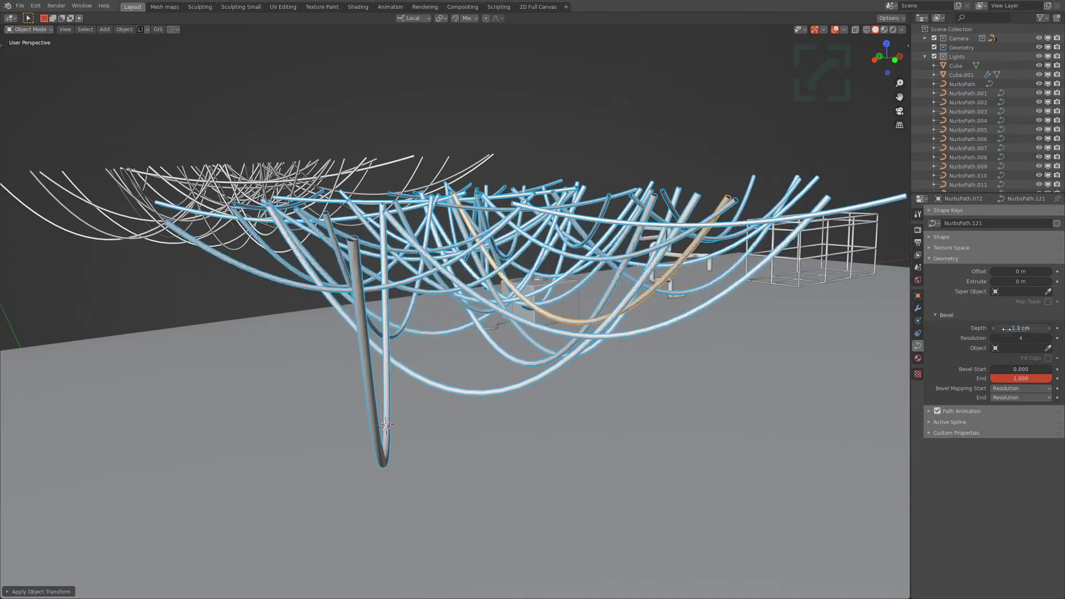
- Move the selected cables in the top view to join the thinner cable bundle
middle_drag(693, 258, 581, 285)
shift+middle_drag(391, 388, 524, 350)
key(KP_7)
key(g)
click(380, 294)
- Duplicate one outer cable of the bundle and place the copy in the empty space beside it
middle_drag(280, 299, 354, 327)
middle_drag(450, 384, 477, 349)
shift+middle_drag(203, 244, 453, 256)
scroll(279, 279, up, 2)
scroll(279, 279, up, 1)
click(323, 317)
key(shift+d)
click(217, 309)
shift+middle_drag(219, 309, 444, 285)
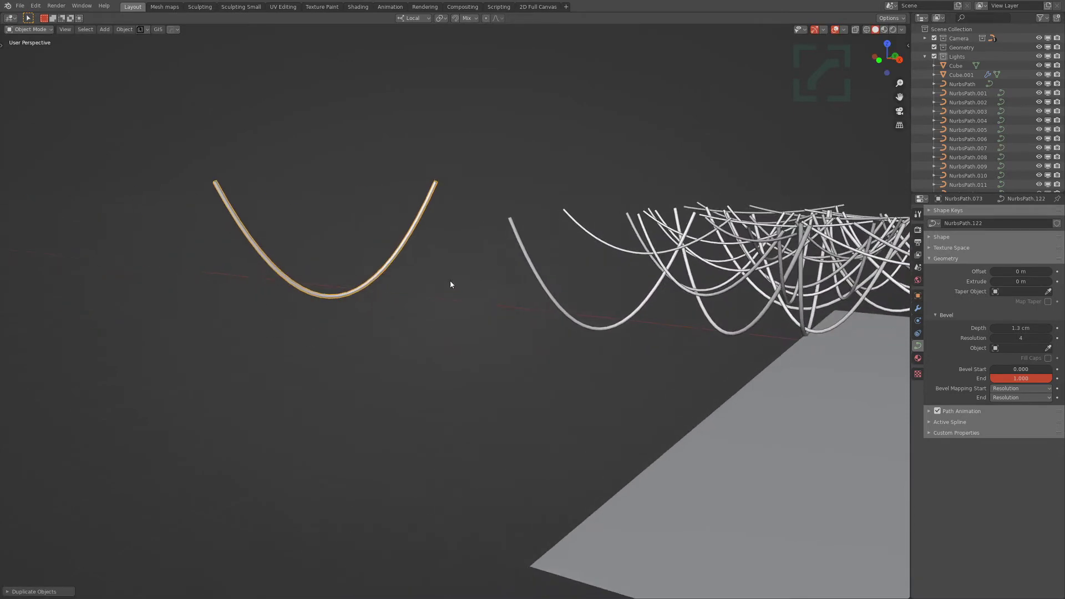
- Enter Edit Mode on the copied cable and move its middle control point along Z to change the sag
key(Tab)
middle_drag(316, 405, 420, 342)
key(g)
key(z)
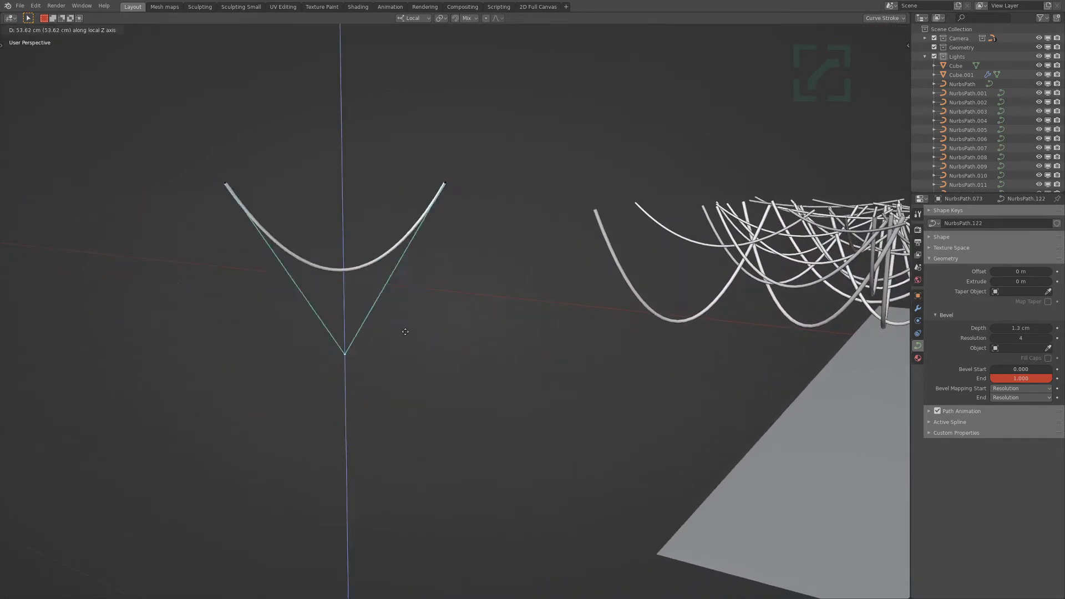
click(423, 374)
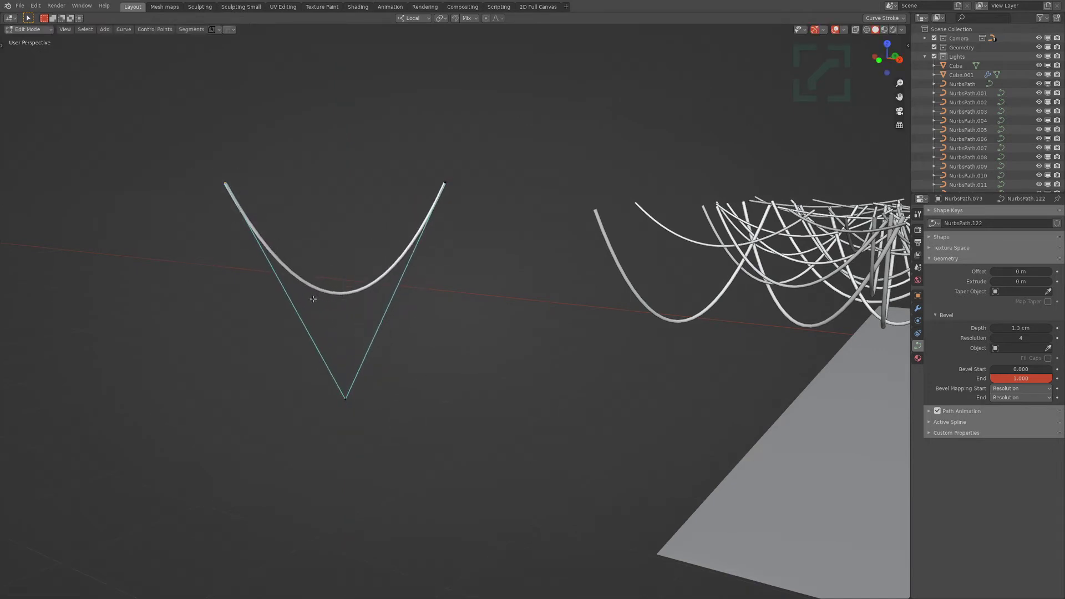
- Lower one end point of the copied cable along Z
key(g)
key(z)
click(321, 443)
- Lower the cable's middle control point along Z, and shift it freely toward the higher end
drag(300, 386, 351, 404)
key(g)
key(z)
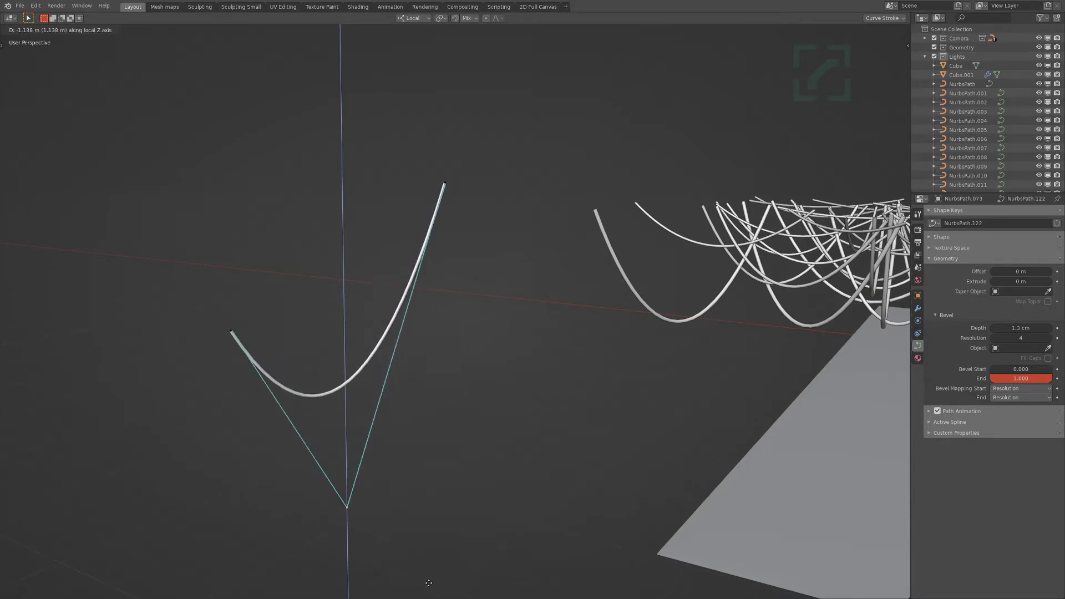
click(421, 543)
key(g)
click(467, 449)
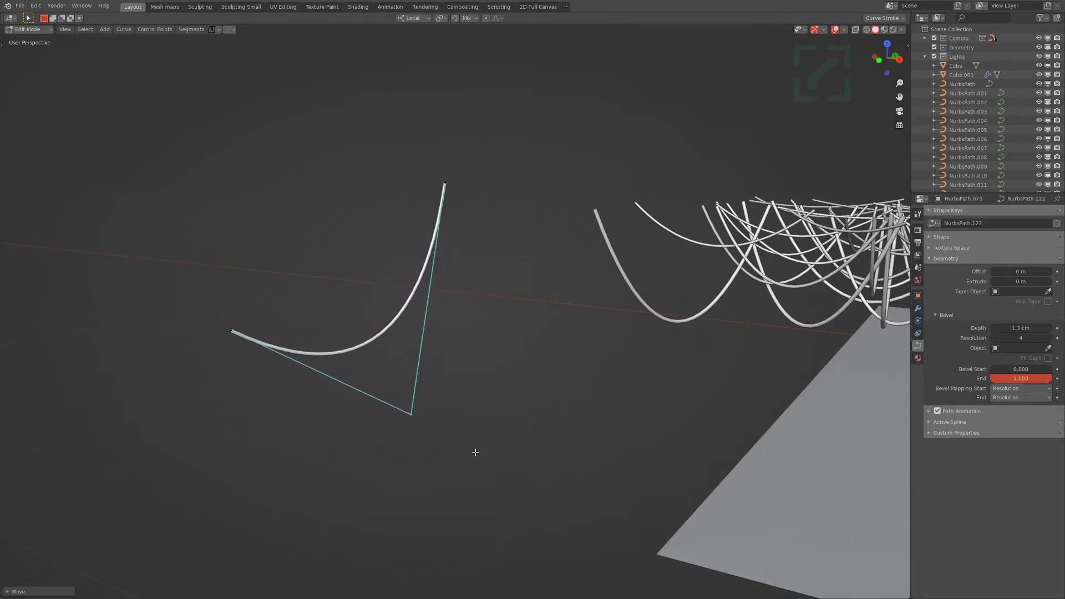
- Reposition the middle control point freely from another viewing angle to change the cable's bend
middle_drag(437, 437, 448, 380)
key(g)
click(426, 518)
key(g)
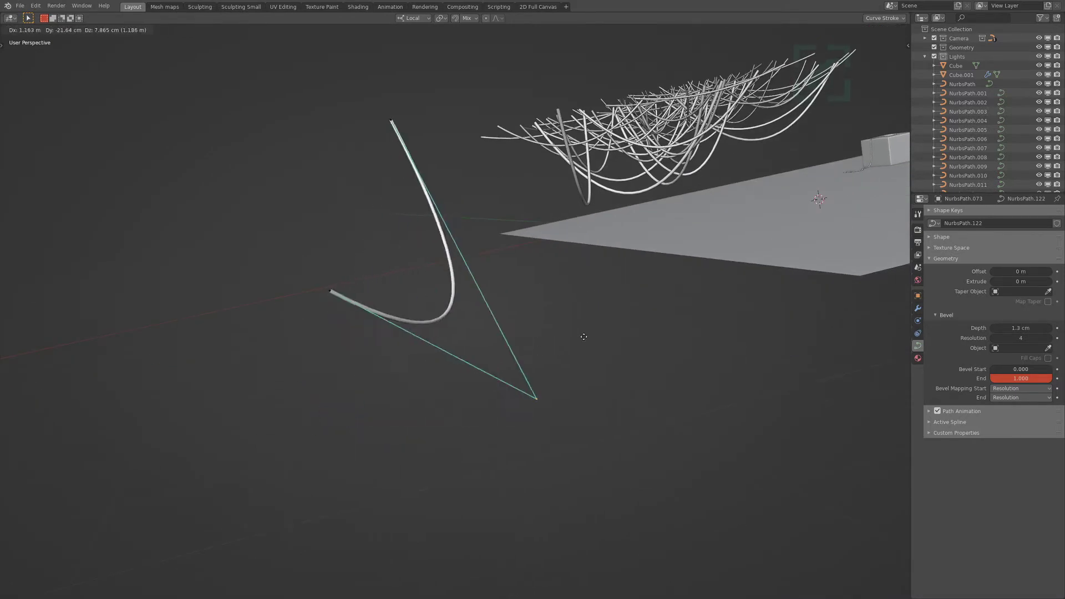
click(422, 361)
- Readjust the middle control point's height along Z, and leave Edit Mode
middle_drag(458, 380, 404, 388)
shift+middle_drag(403, 388, 470, 401)
key(g)
key(z)
key(z)
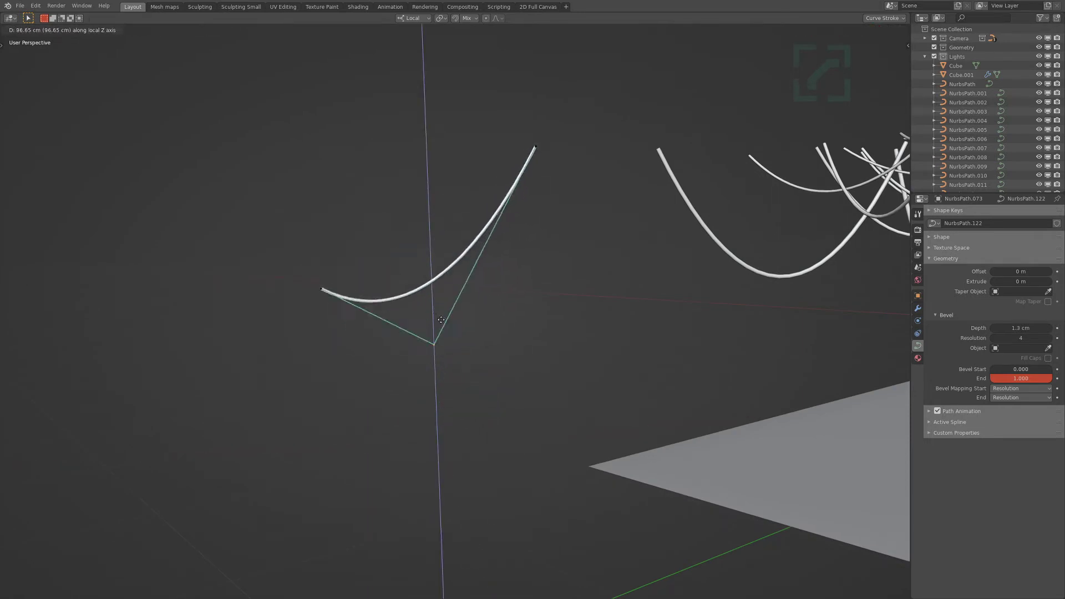
click(440, 444)
middle_drag(439, 444, 508, 293)
key(Tab)
- Select the box carrying the coiled cable and duplicate it in place
click(524, 258)
scroll(525, 256, up, 10)
middle_drag(447, 364, 517, 422)
shift+middle_drag(405, 364, 510, 300)
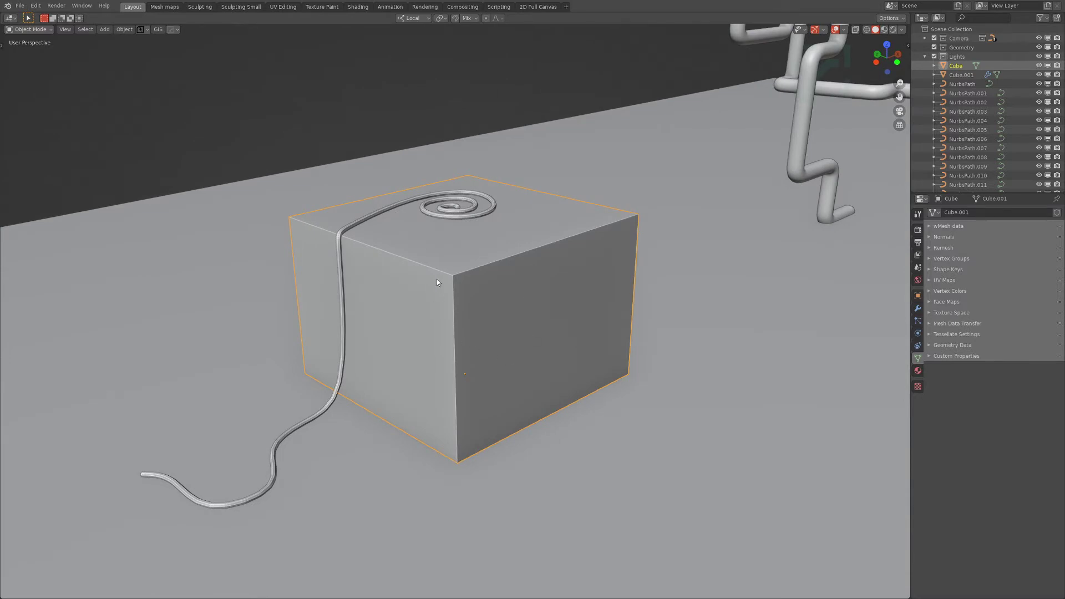
scroll(571, 272, down, 3)
shift+middle_drag(572, 271, 438, 265)
key(shift+d)
key(y)
key(y)
key(z)
right_click(750, 404)
- Move the duplicated box along its local Y axis to a free spot beside the original
key(g)
key(y)
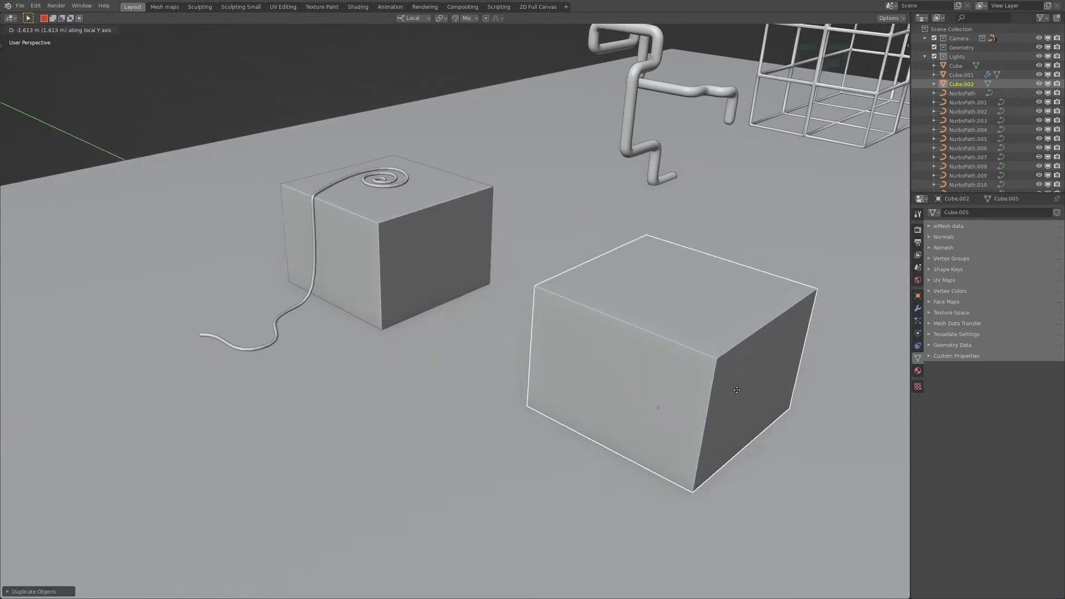
click(768, 406)
- Add a plane on top of the duplicated box and reduce it to a single vertex in Edit Mode
shift+middle_drag(763, 400, 646, 369)
key(shift+a)
mouse_move(556, 268)
click(632, 288)
shift+middle_drag(558, 302, 536, 298)
key(Tab)
key(1)
key(shift+1)
- Extrude the vertex along X past the box's top edge, and extrude it again down along Z
key(e)
right_click(558, 302)
key(e)
key(x)
click(567, 323)
key(e)
key(z)
click(588, 378)
- Move the line's lower end vertex along Z, fine-tune its position freely, and leave Edit Mode
shift+middle_drag(587, 378, 573, 367)
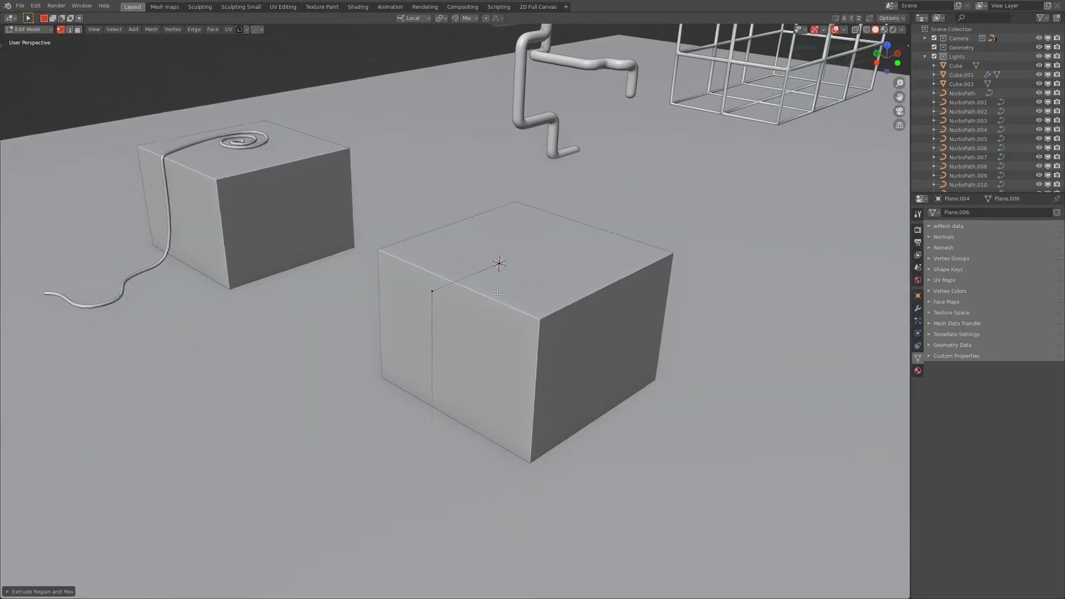
key(g)
key(z)
click(509, 283)
middle_drag(509, 283, 517, 277)
key(g)
click(532, 291)
key(Tab)
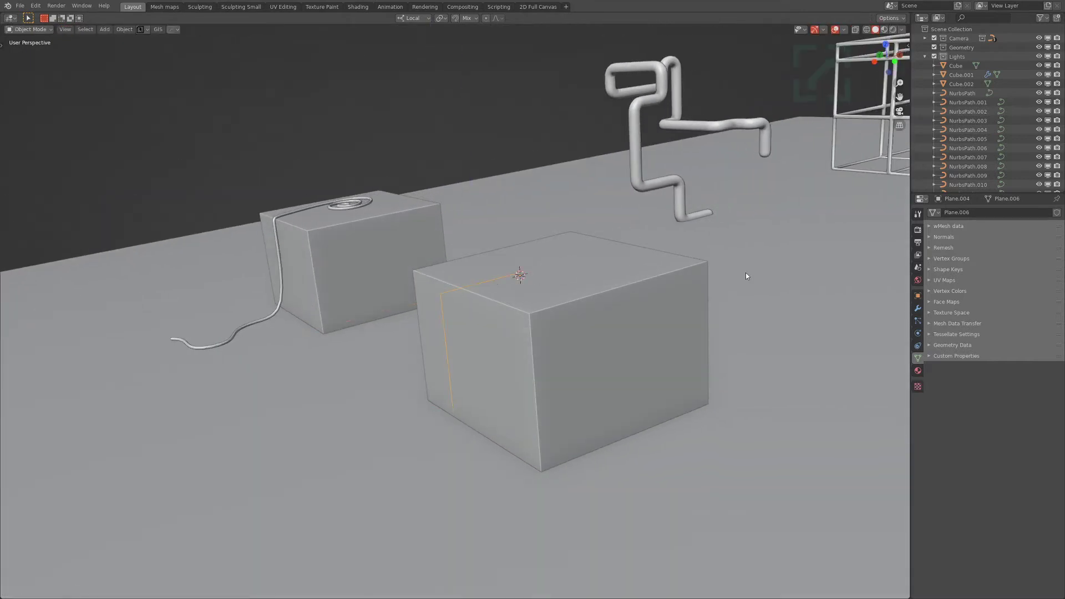
- Add a Skin modifier to the extruded line
click(917, 308)
scroll(533, 230, up, 2)
middle_drag(532, 227, 521, 228)
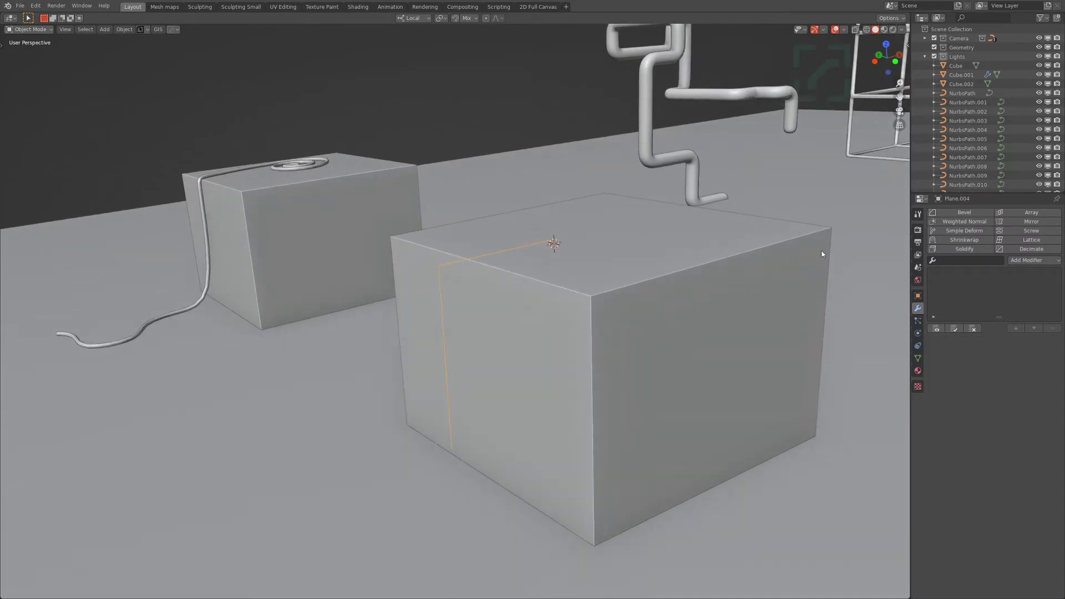
click(1050, 262)
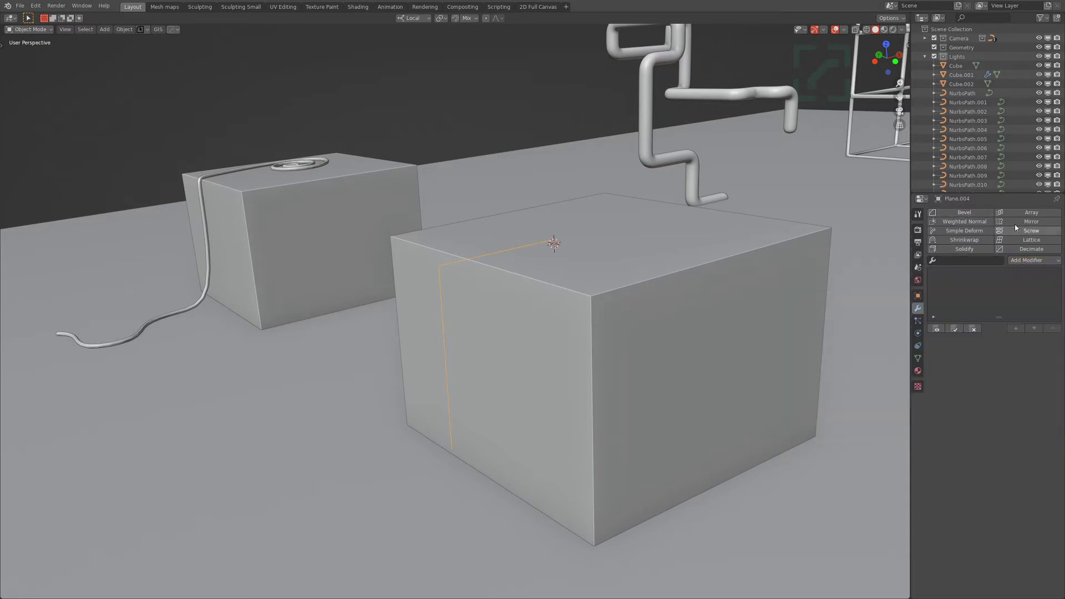
click(1039, 260)
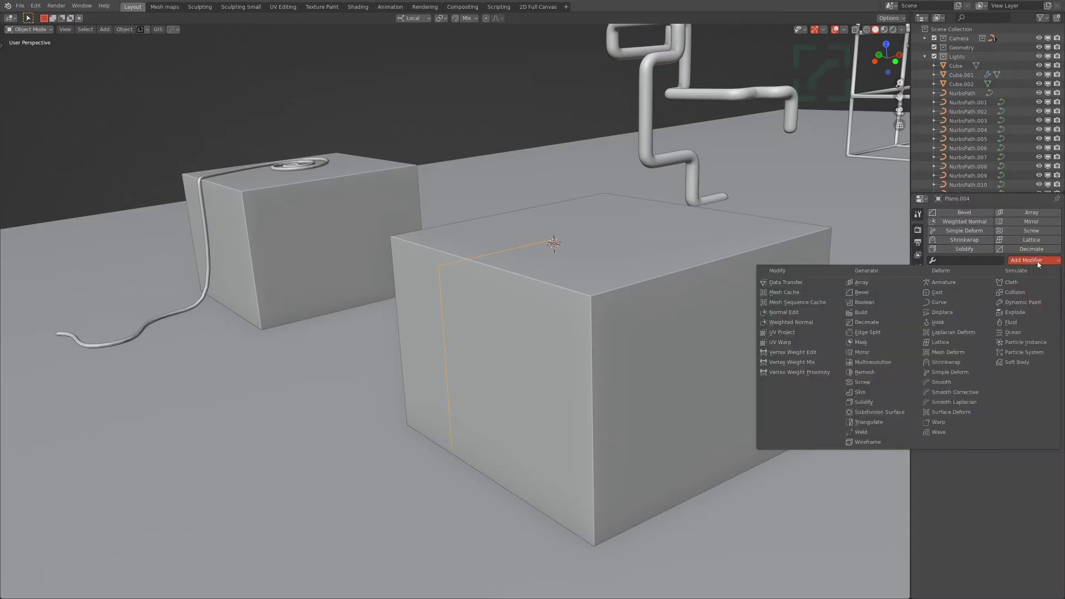
click(882, 393)
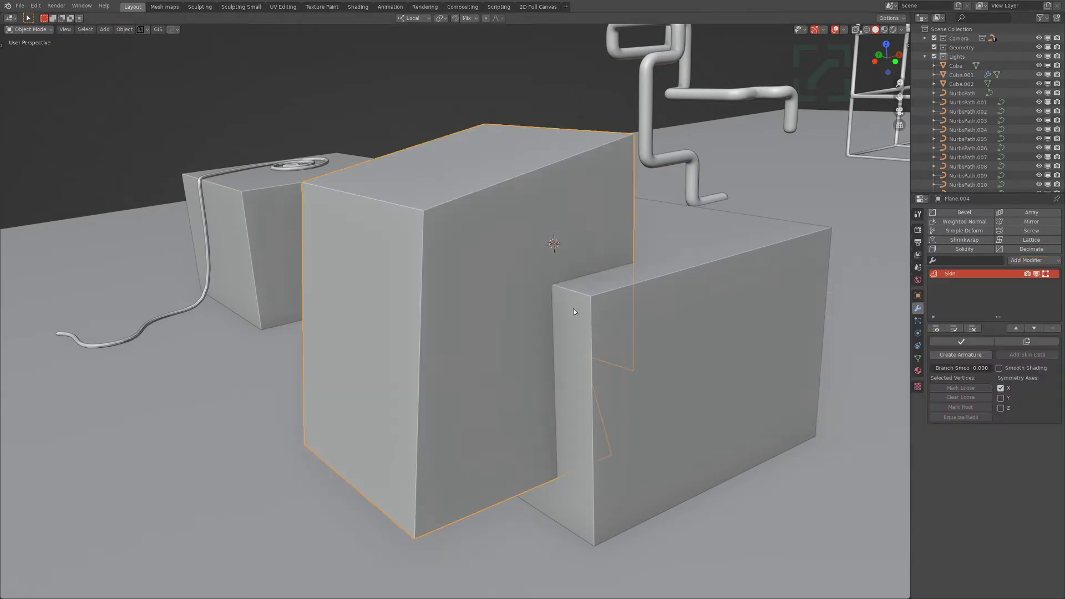
- In Edit Mode, scale the line's skin radius down to about 0.04 so it becomes a thin cable
key(Tab)
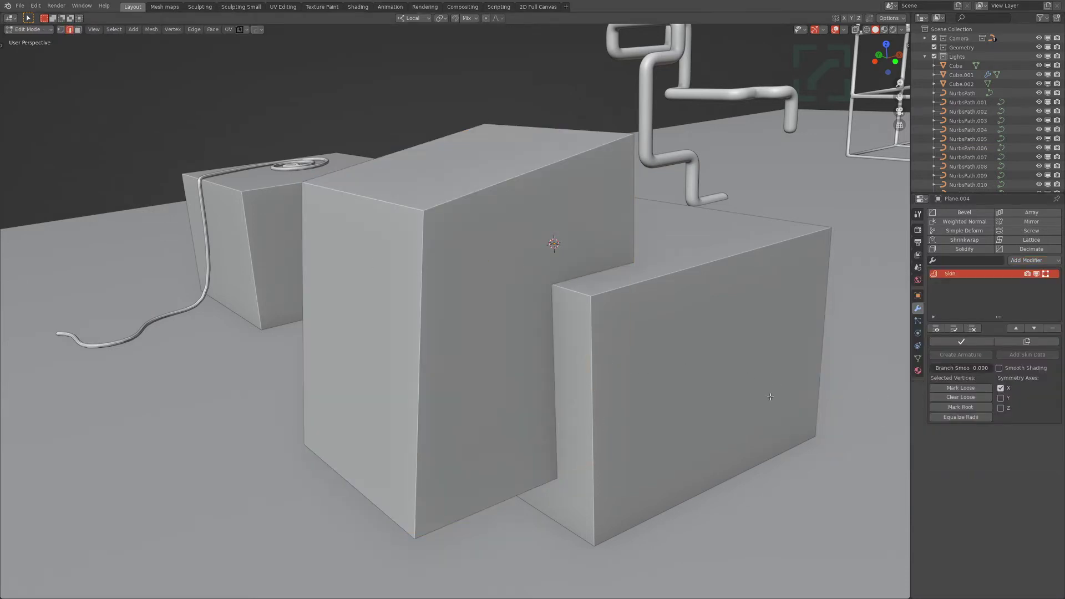
key(s)
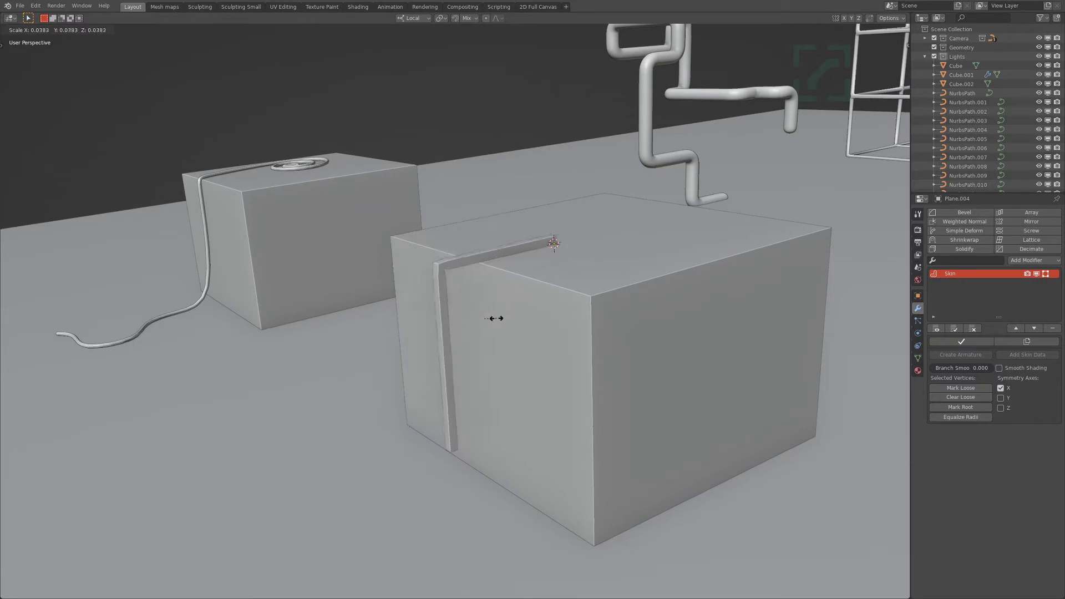
click(494, 320)
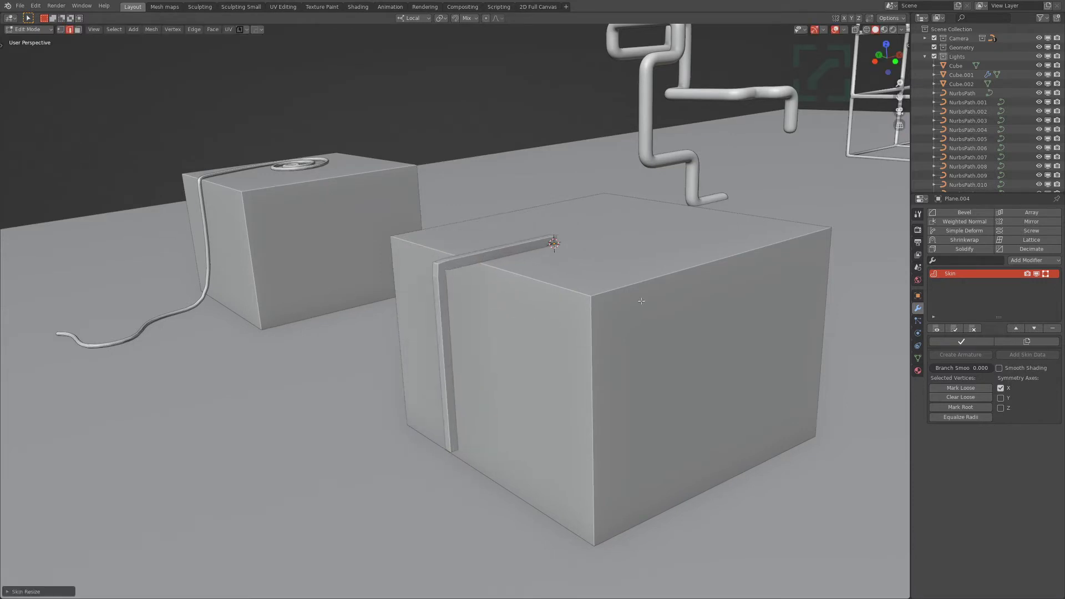
- Add a Subdivision modifier, move it above Skin, and place a duplicate of it below Skin
click(1032, 260)
click(884, 413)
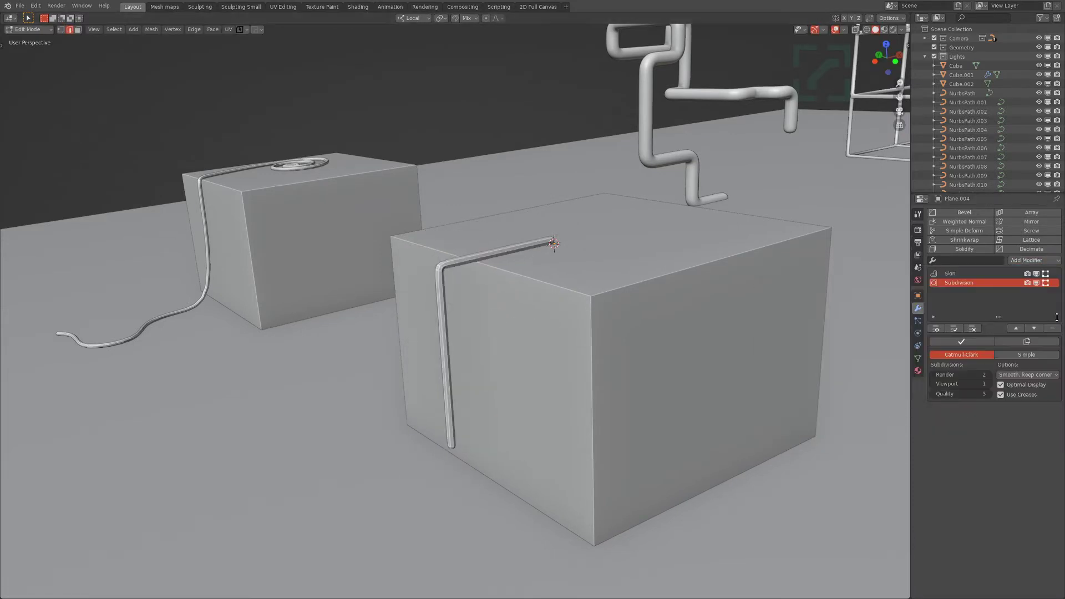
click(1018, 328)
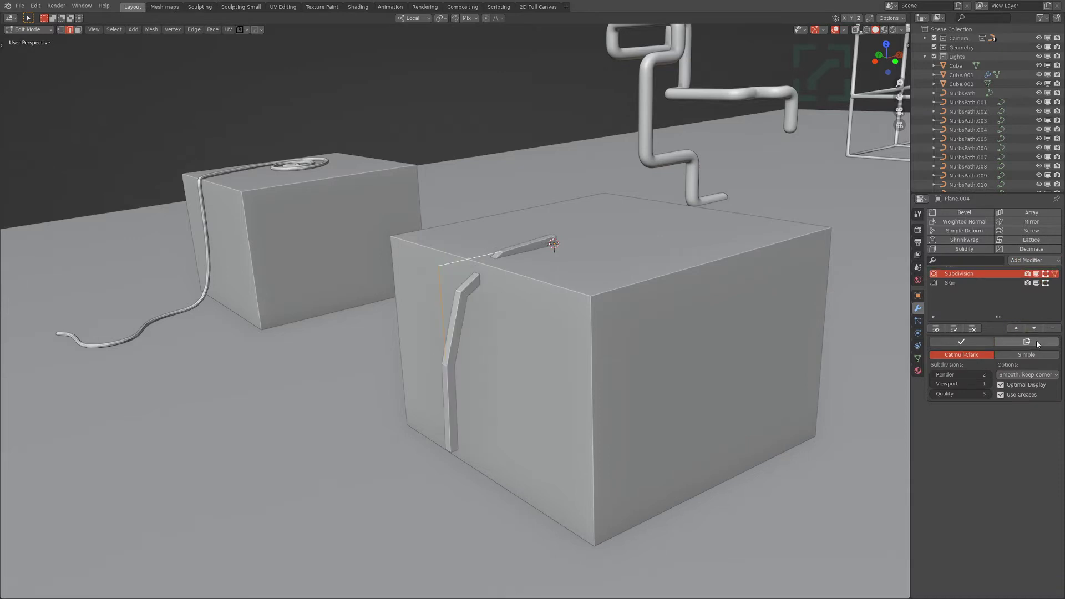
click(1034, 342)
click(1034, 329)
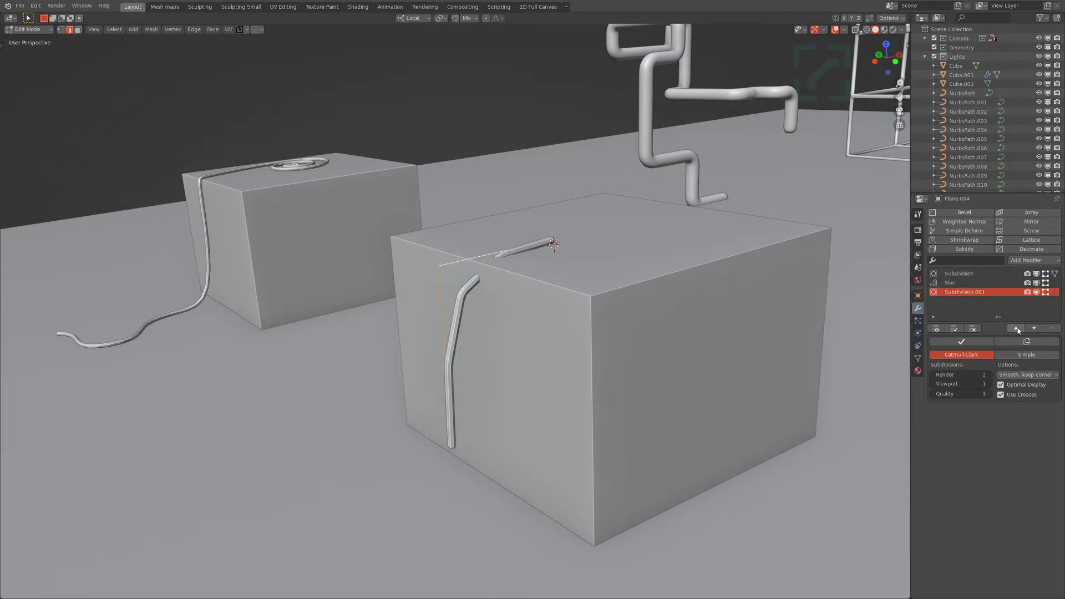
- Leave Edit Mode and compare the cable with the second Subdivision modifier's viewport display off and on
shift+middle_drag(777, 338, 816, 326)
click(968, 272)
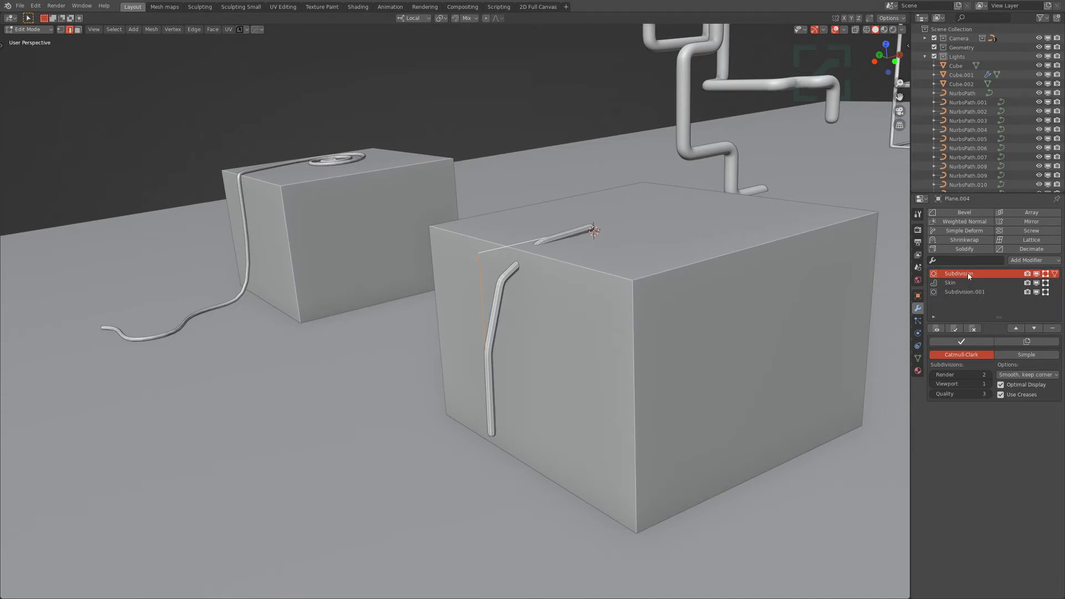
scroll(497, 284, up, 2)
key(Tab)
scroll(488, 284, down, 1)
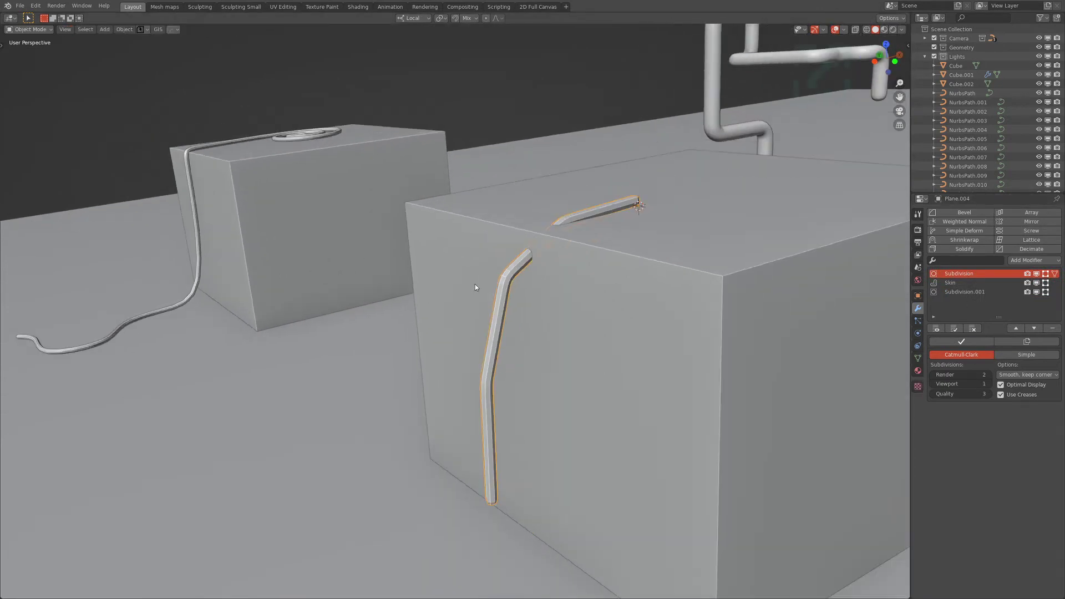
click(505, 276)
click(509, 279)
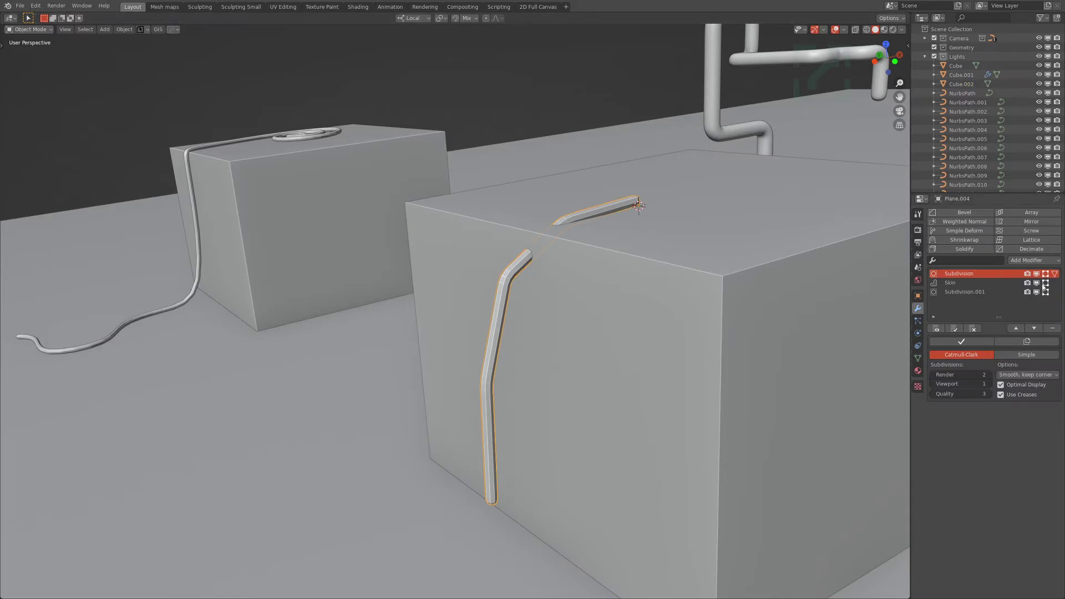
click(996, 294)
click(1036, 292)
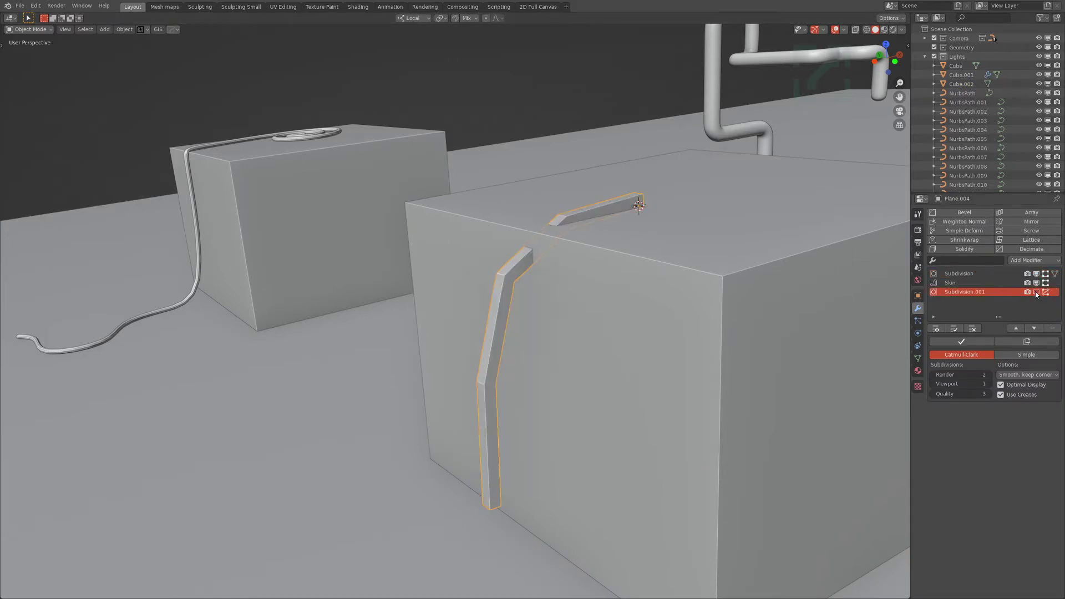
click(1035, 292)
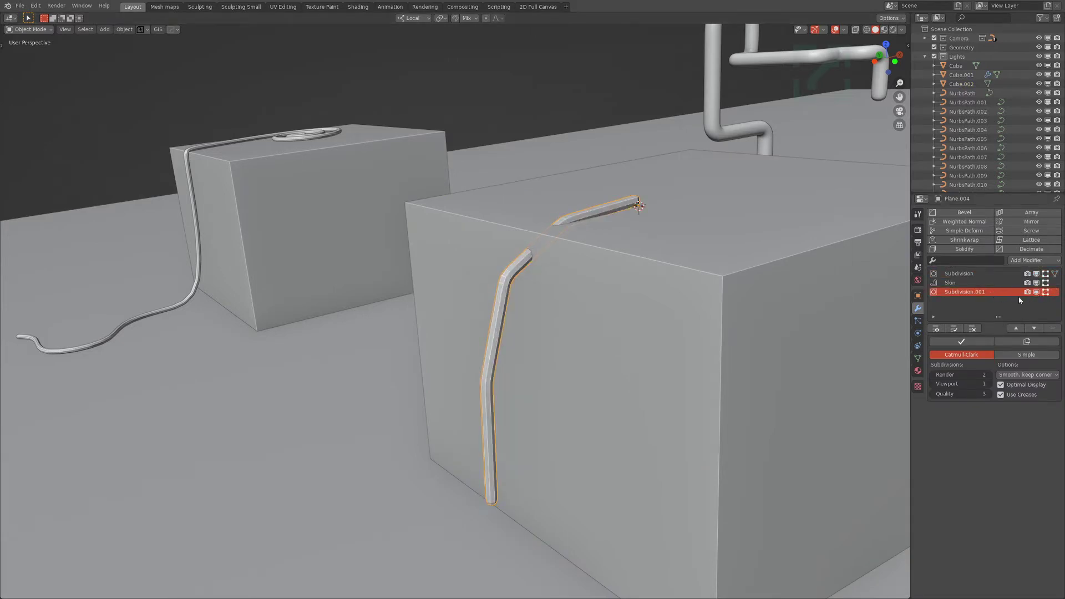
- Remove the Subdivision modifier below Skin and set the upper one's viewport subdivisions to 3
click(1053, 329)
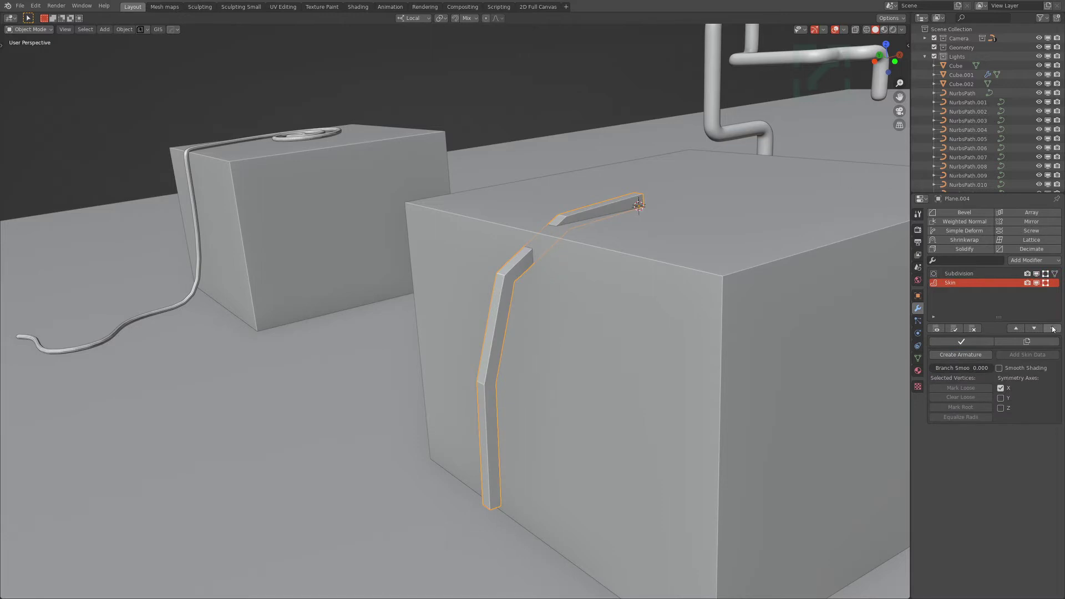
click(976, 274)
click(990, 384)
click(991, 384)
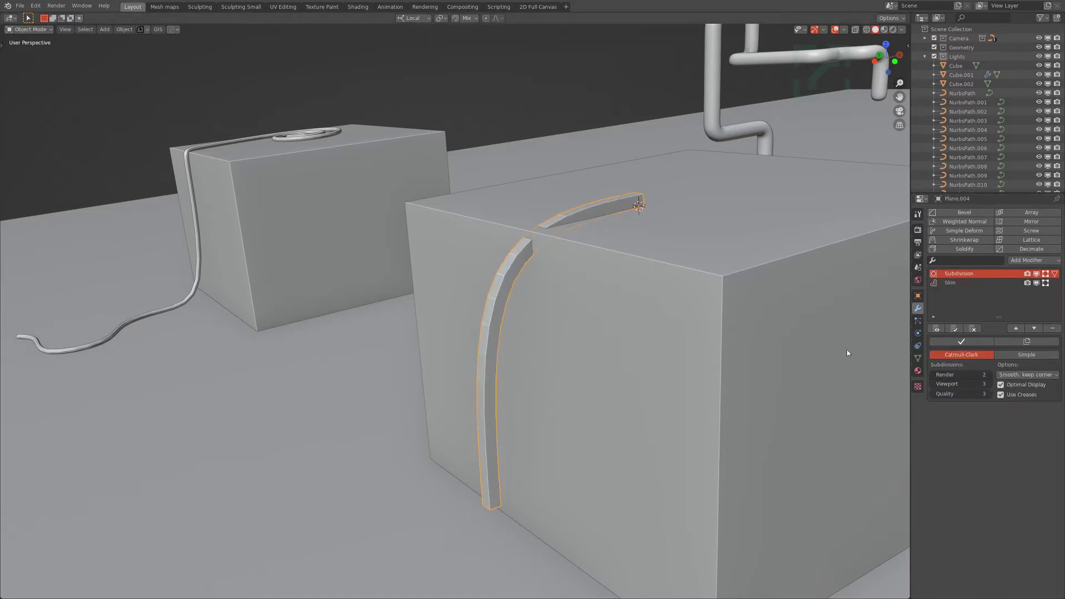
- Place a duplicate of the Subdivision modifier below Skin, lower its viewport subdivisions by two levels, and enable Smooth Shading on Skin
click(1038, 341)
click(932, 382)
click(933, 383)
click(957, 283)
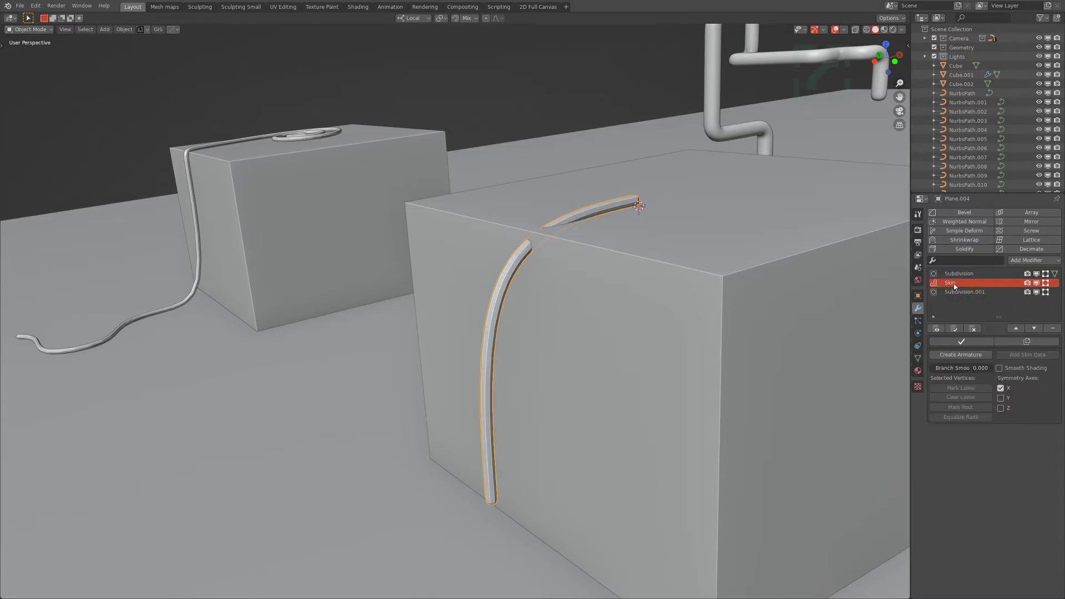
click(999, 368)
- In top view, enter vertex editing and move the cable's end vertex on the box top back near the box's edge
key(KP_7)
shift+middle_drag(595, 415, 588, 286)
key(ctrl+Tab)
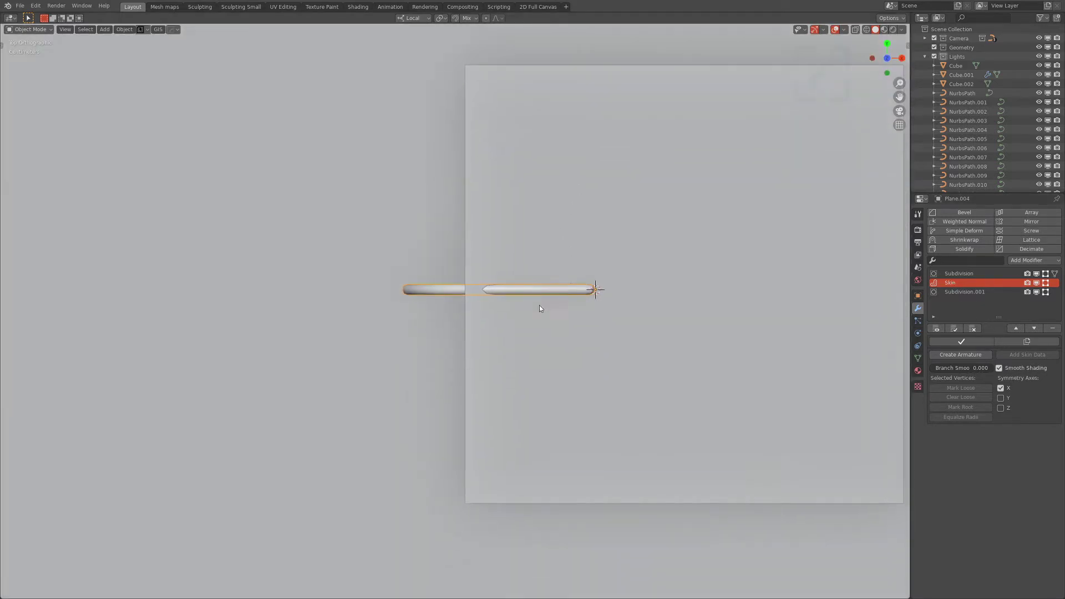
click(593, 302)
key(1)
click(596, 291)
key(g)
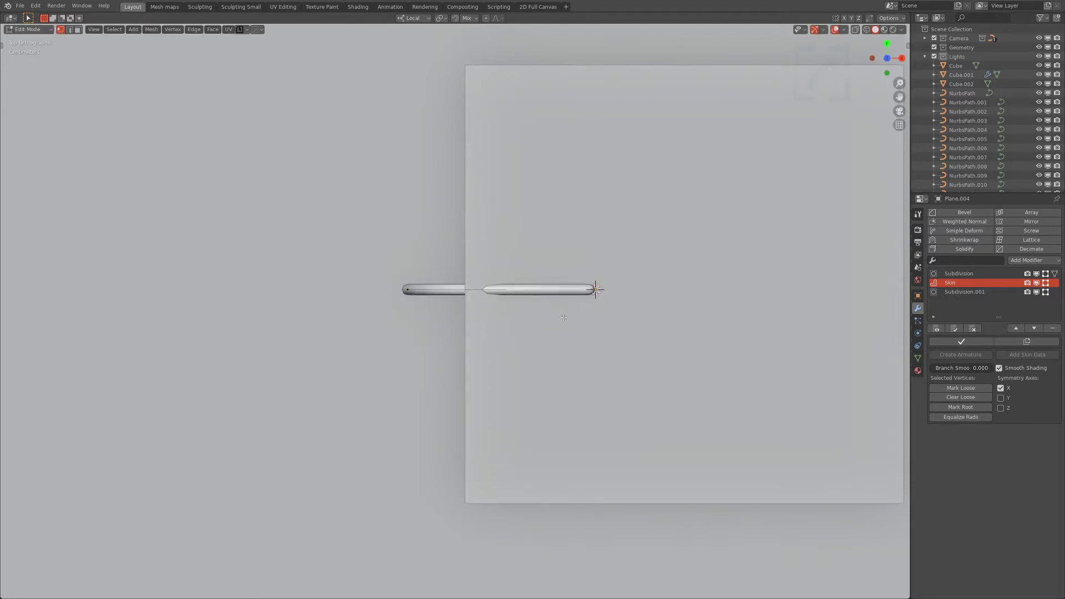
click(467, 310)
- Extrude the end vertex six times to lay a wide loop of cable across the box's top
key(e)
click(584, 241)
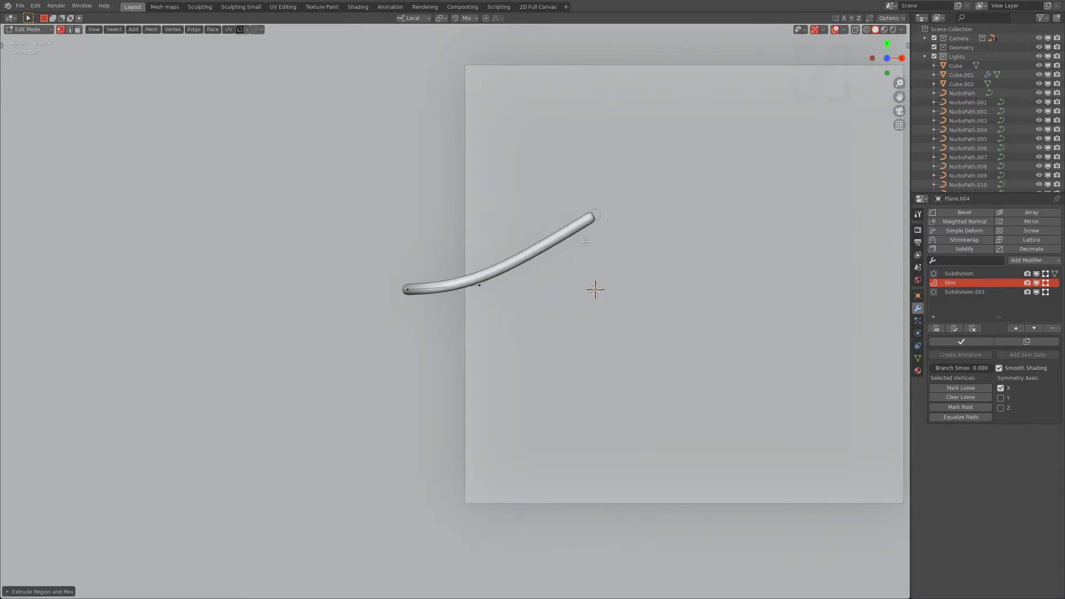
key(e)
click(753, 234)
key(e)
click(800, 373)
key(e)
click(668, 434)
key(e)
click(569, 353)
key(e)
click(659, 249)
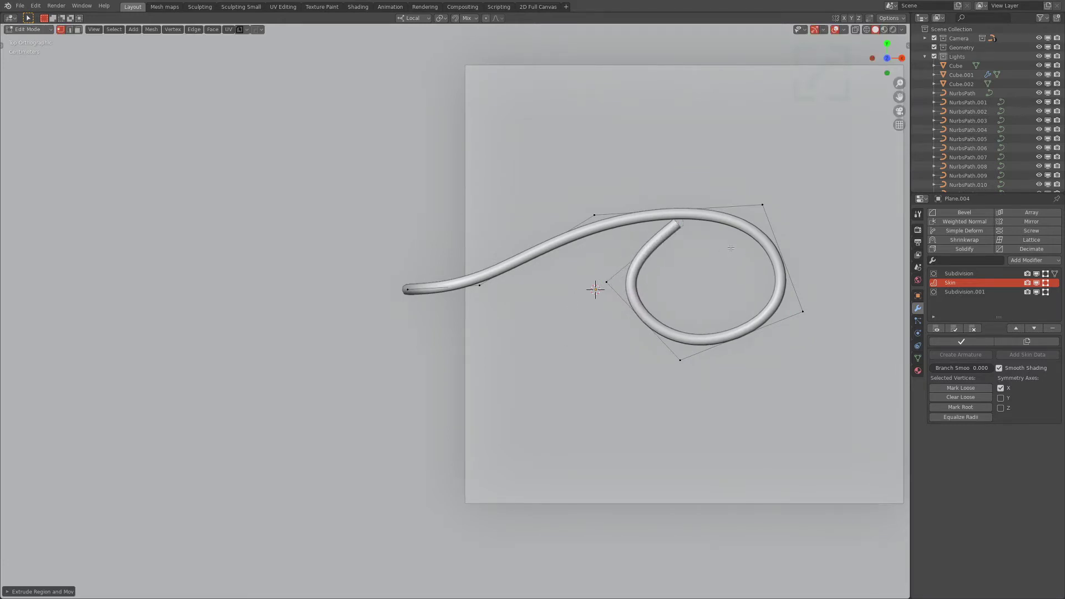
- Extrude the end vertex five more times to coil the cable into a smaller spiral inside the loop
key(e)
click(770, 262)
key(e)
click(767, 287)
key(e)
click(708, 323)
key(e)
click(659, 282)
key(e)
click(691, 260)
- In front view, isolate the cable together with its box and put both into Edit Mode
key(KP_3)
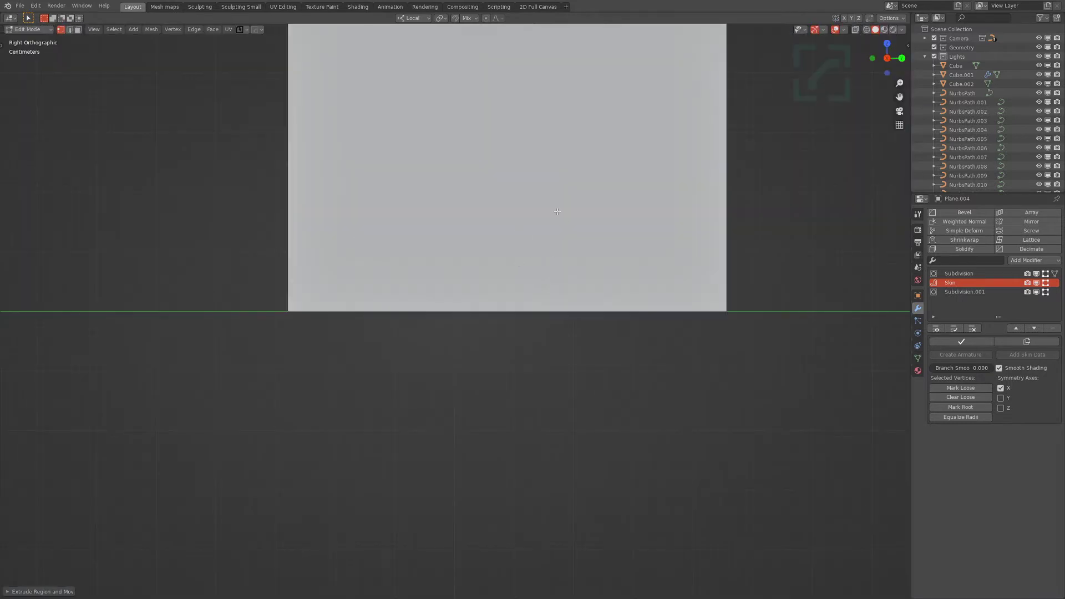
shift+middle_drag(459, 169, 575, 402)
key(KP_1)
shift+middle_drag(245, 253, 615, 225)
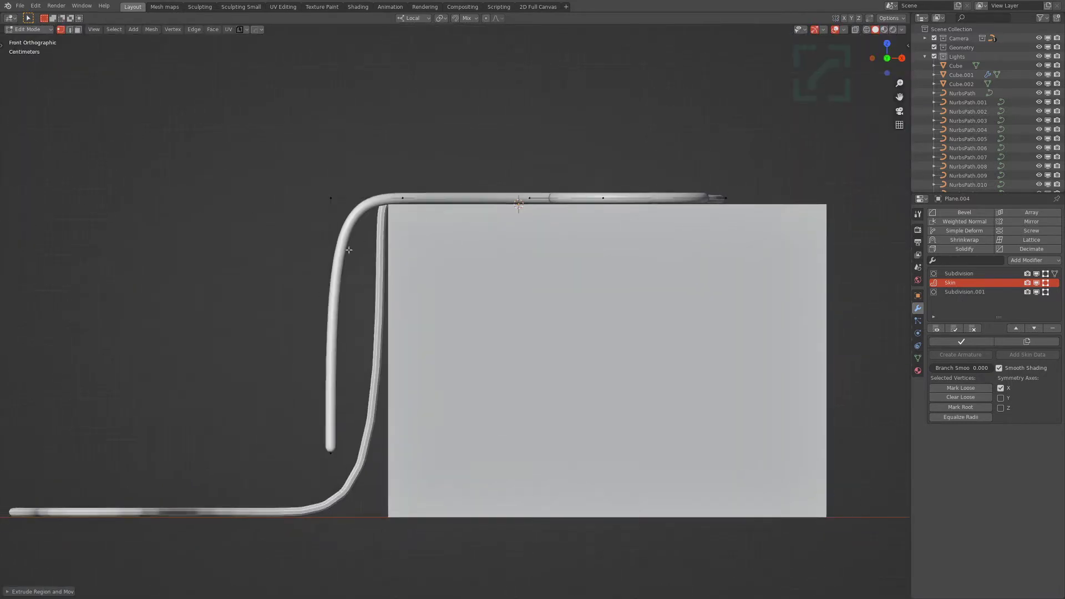
scroll(379, 247, up, 2)
shift+middle_drag(379, 246, 505, 219)
key(Tab)
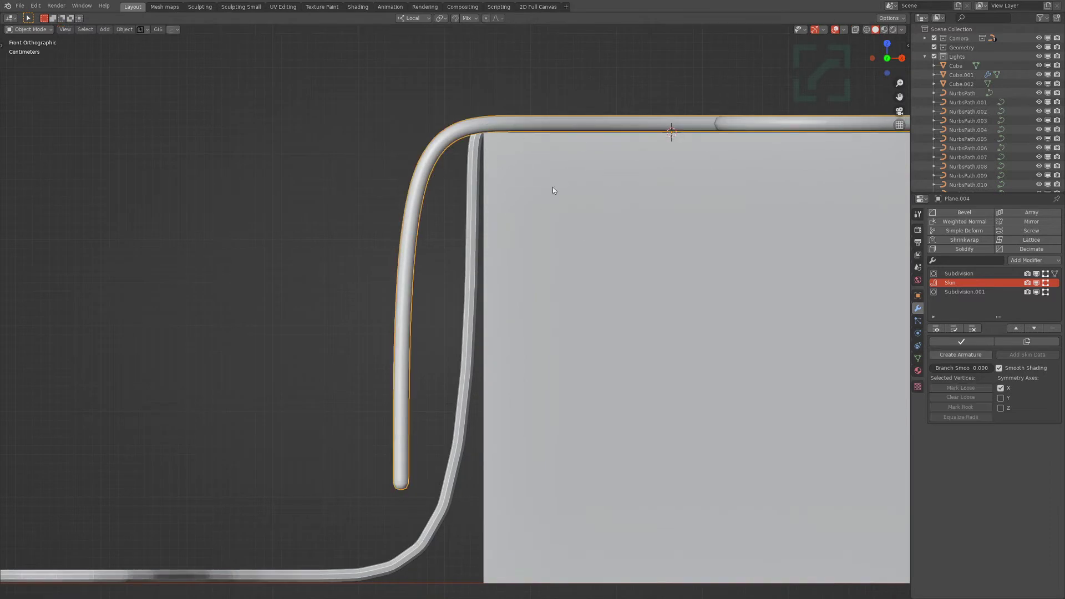
shift+click(558, 194)
key(shift+h)
key(Tab)
- Move the cable vertex nearest the box's top edge along X so it sits just inside the edge
click(481, 165)
drag(355, 93, 458, 413)
key(g)
key(x)
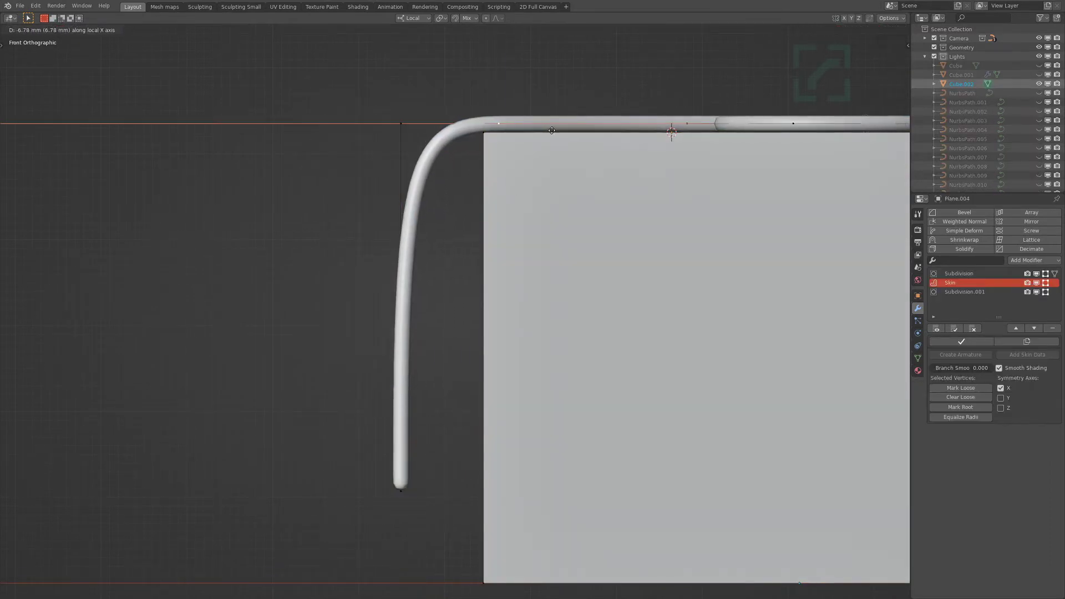
click(551, 130)
- Move the cable's hanging vertices about 5 cm along X toward the side of the box
drag(359, 101, 426, 499)
key(g)
key(x)
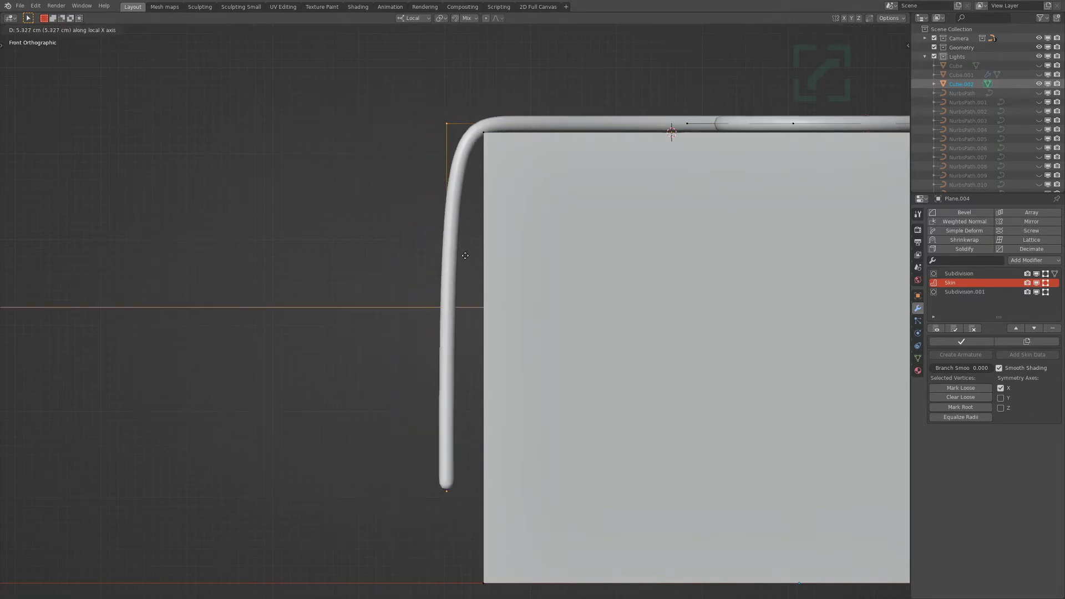
click(460, 252)
- Move the lower end vertex of the hanging cable along Z down to floor level
scroll(472, 299, down, 2)
shift+middle_drag(471, 300, 473, 260)
drag(424, 322, 520, 428)
key(g)
key(z)
right_click(453, 367)
key(g)
key(z)
click(448, 420)
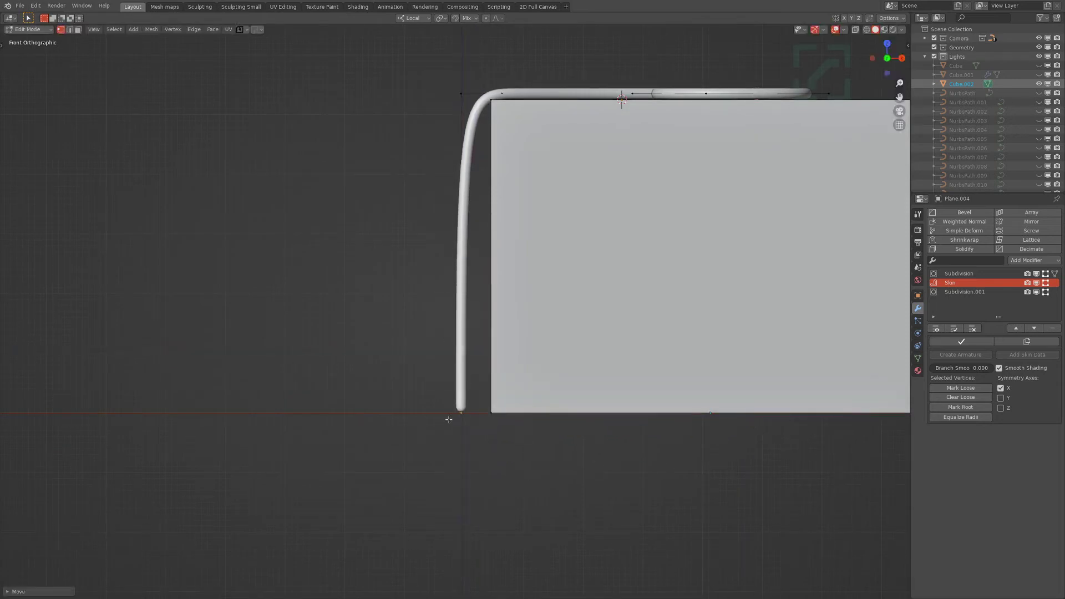
- Extrude the lower end vertex outward along the floor and offset it sideways in top view
key(e)
click(262, 412)
key(KP_7)
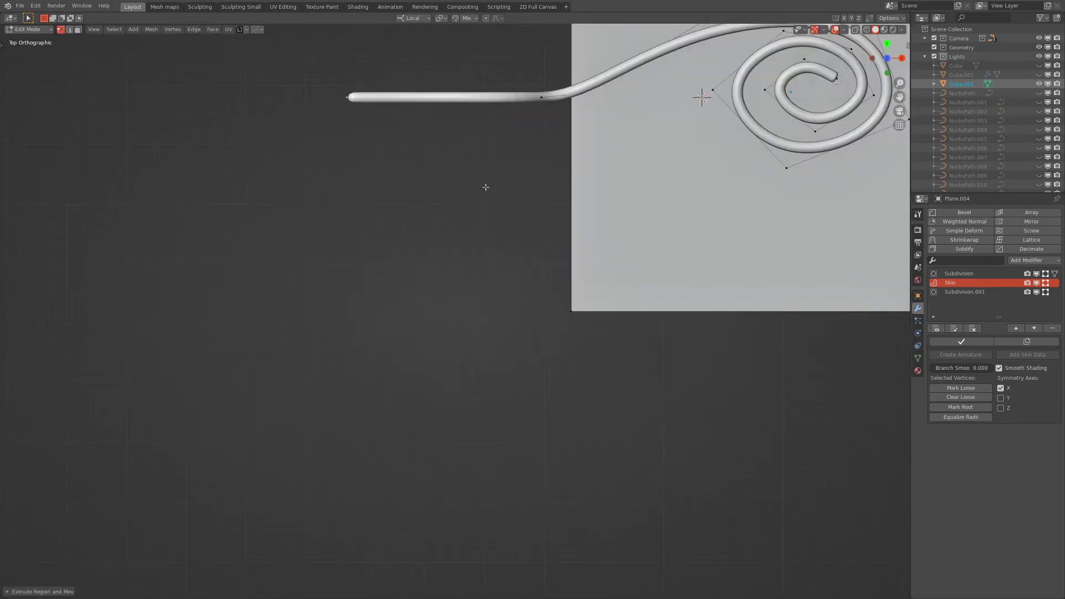
key(g)
click(538, 124)
shift+middle_drag(522, 149, 559, 276)
- Extrude the floor end of the cable five times into an open curl beside the box
key(e)
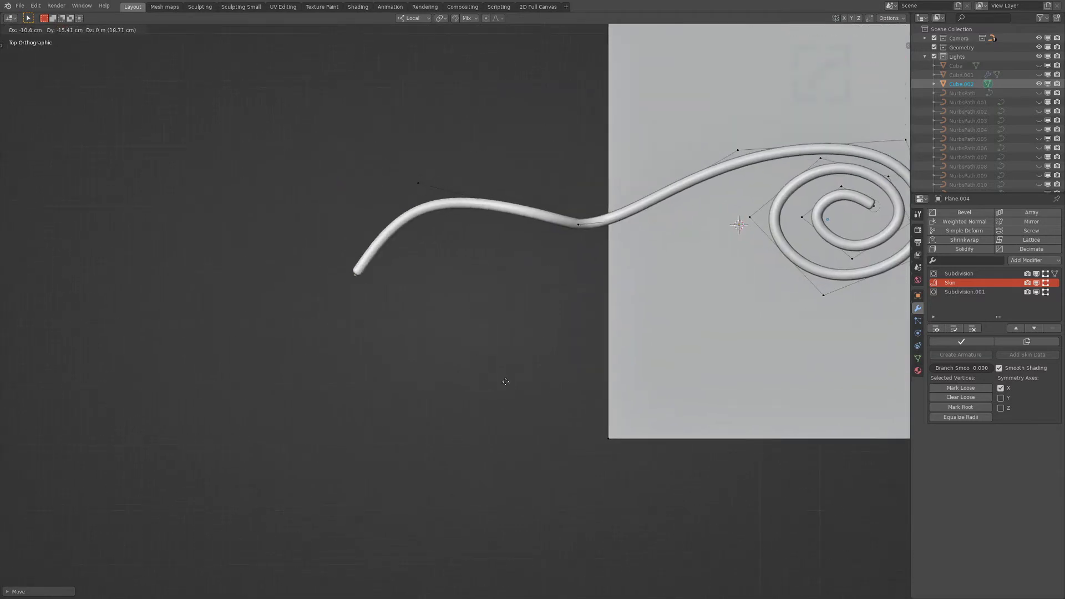
click(501, 415)
key(e)
click(541, 503)
key(e)
click(554, 482)
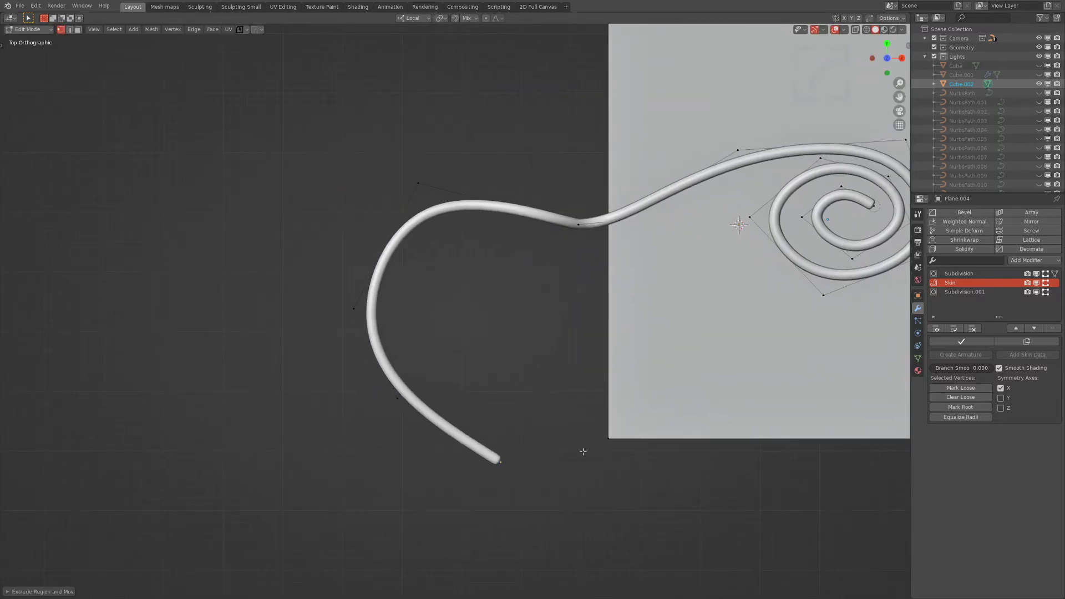
key(e)
click(640, 280)
key(e)
click(534, 262)
- Leave Edit Mode and end the isolation to bring back the rest of the scene
shift+middle_drag(646, 274, 560, 313)
middle_drag(560, 313, 500, 303)
scroll(575, 275, down, 3)
key(Tab)
scroll(565, 272, down, 1)
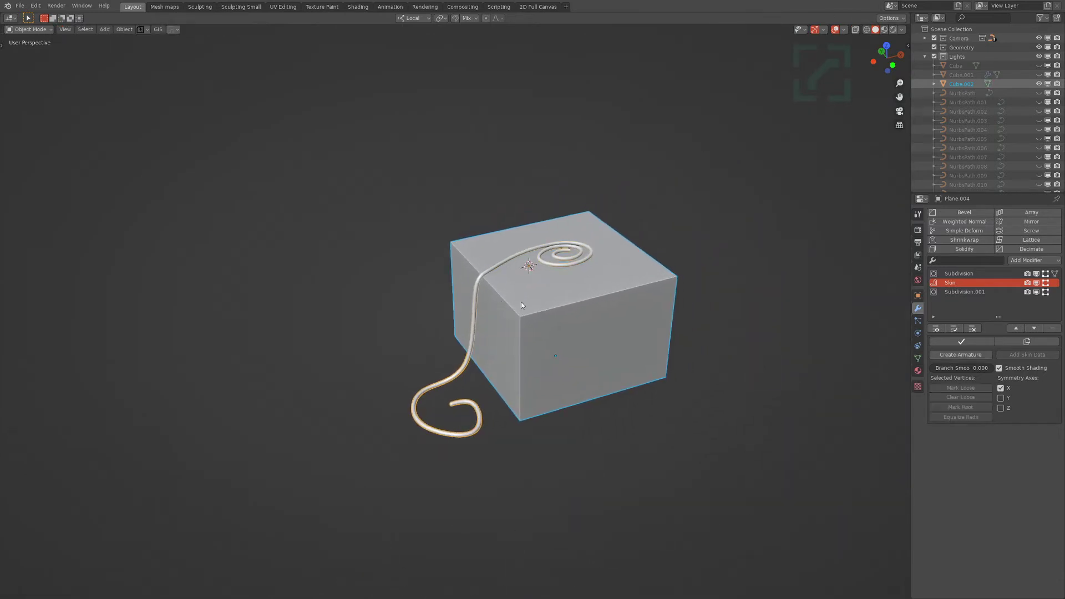
key(slash)
shift+middle_drag(445, 269, 438, 237)
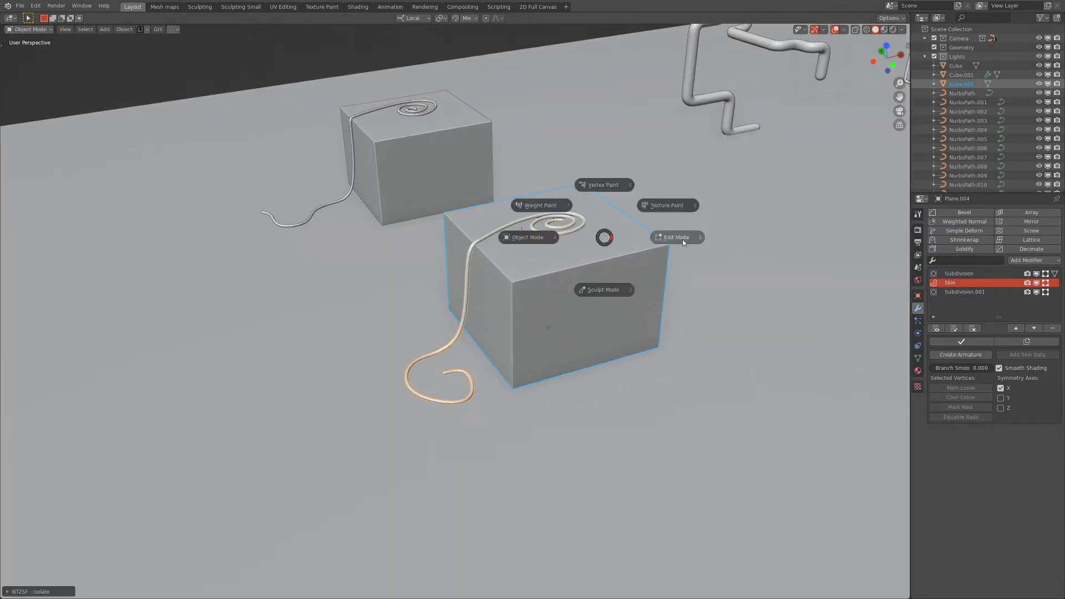
- In Edit Mode, duplicate a cable vertex to an empty spot beside the curl and lower it along Z to the floor
key(Tab)
key(e)
right_click(499, 395)
key(ctrl+z)
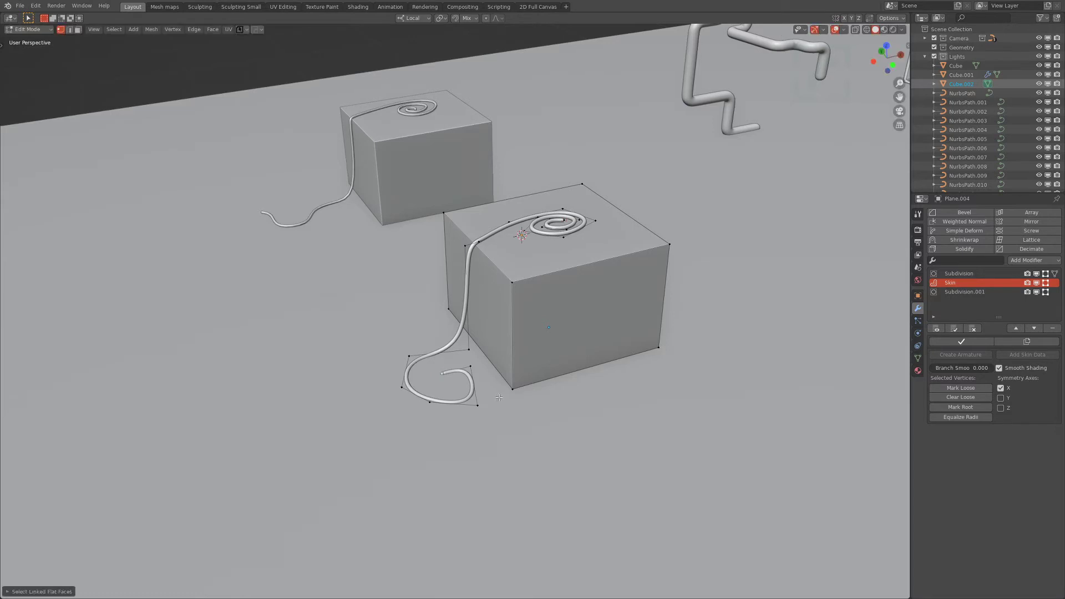
key(shift+d)
click(377, 389)
key(g)
key(z)
click(363, 402)
- Extrude the duplicated vertex into a short separate line and mark its end vertex nearer the box as Skin root
shift+middle_drag(355, 395, 461, 335)
key(e)
key(Escape)
key(e)
click(364, 355)
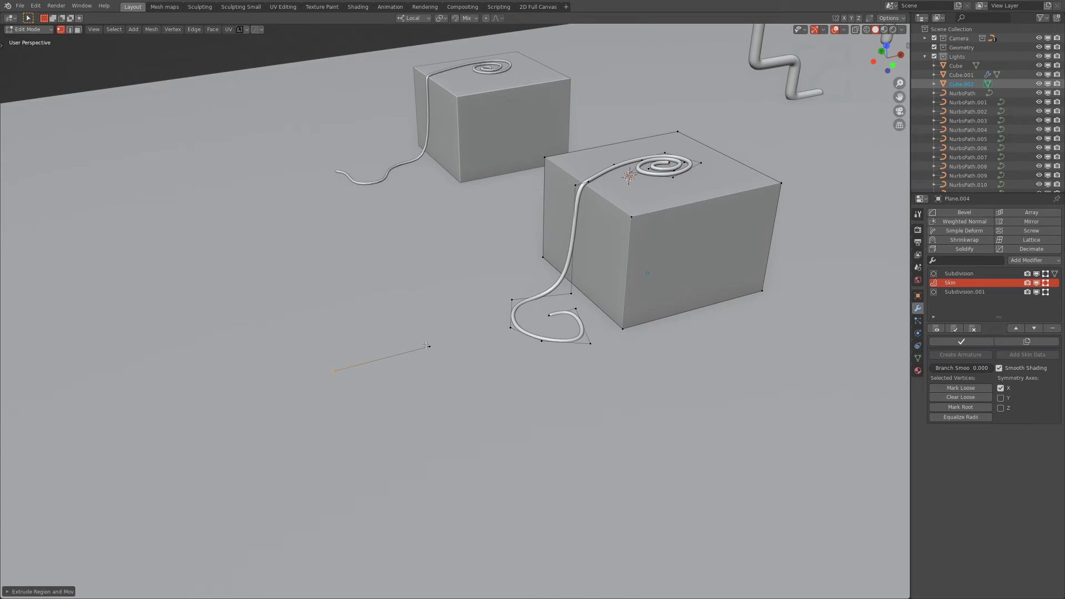
key(e)
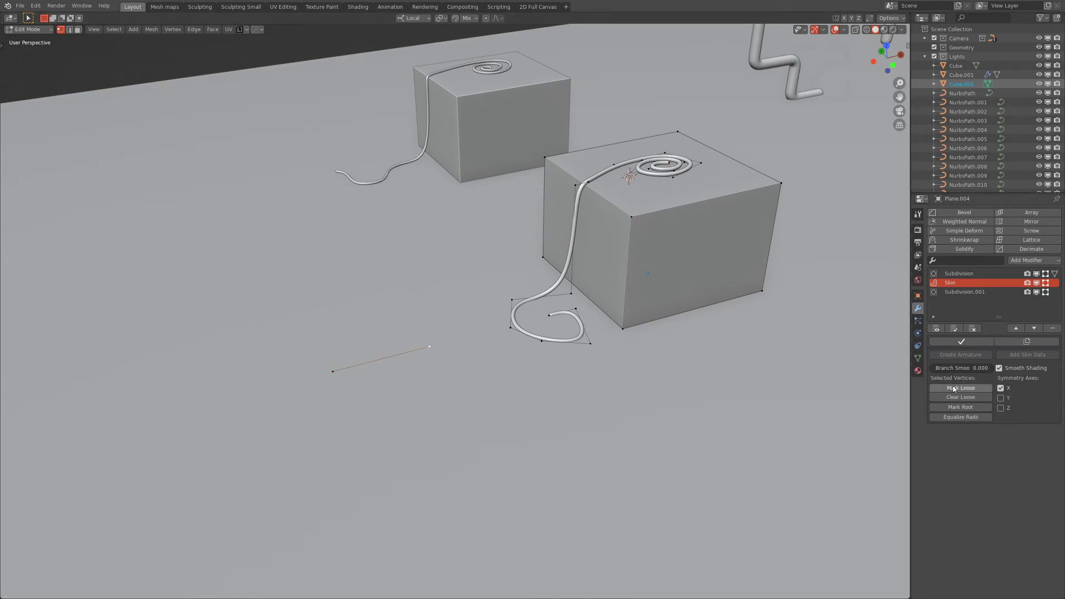
click(960, 407)
scroll(458, 307, up, 5)
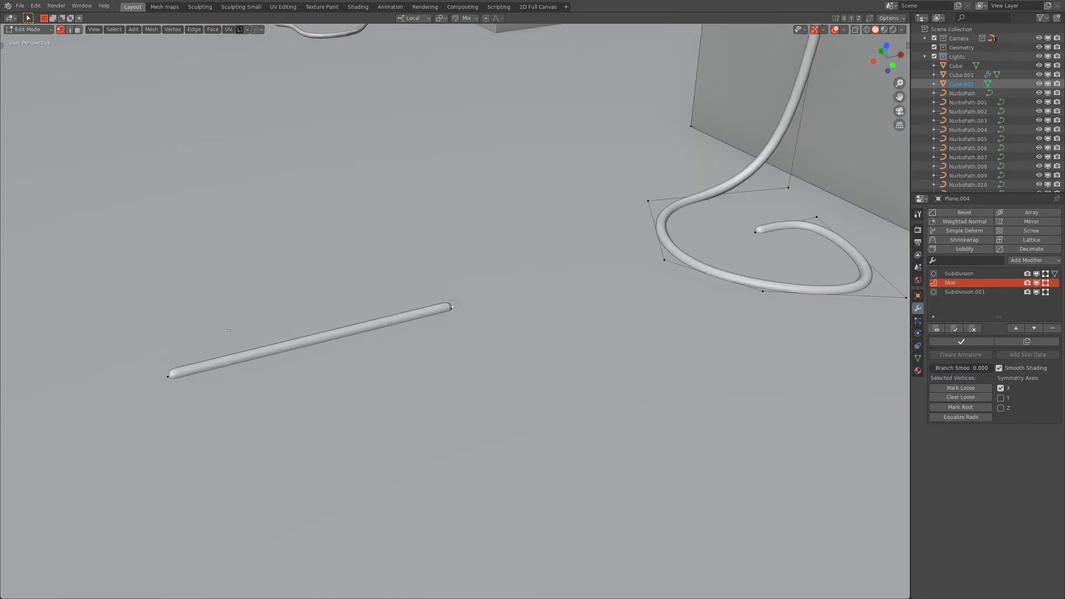
scroll(244, 329, down, 4)
- In top view, reposition the new line's free end and extrude it eight times into overlapping cable loops on the floor
key(KP_7)
key(g)
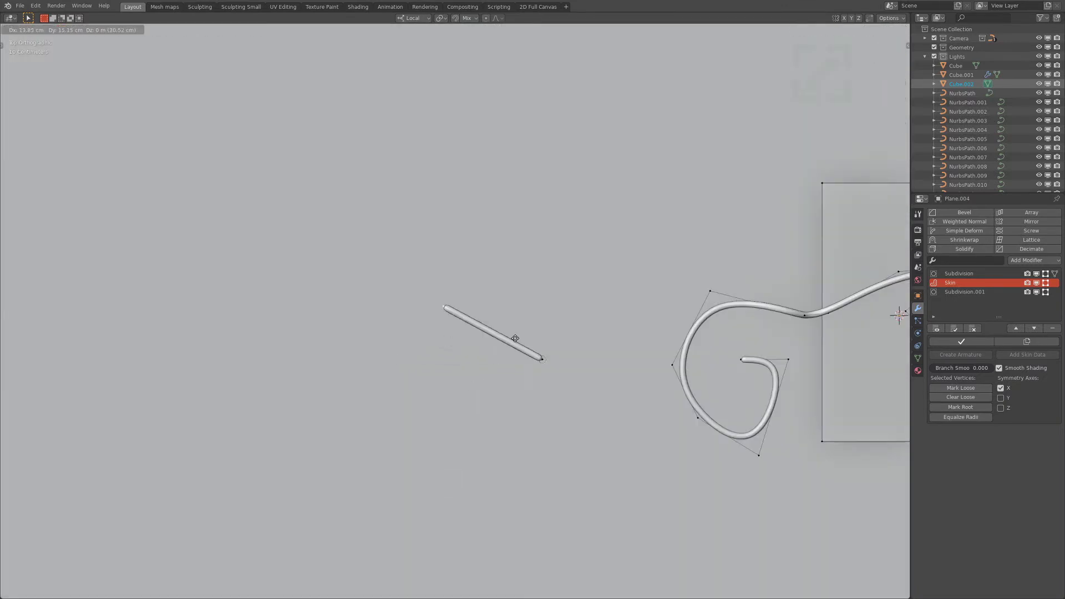
click(542, 316)
key(e)
click(399, 398)
key(e)
click(673, 452)
key(e)
click(656, 337)
key(e)
click(519, 264)
key(e)
click(466, 317)
key(e)
click(477, 504)
key(e)
click(624, 473)
key(e)
click(580, 308)
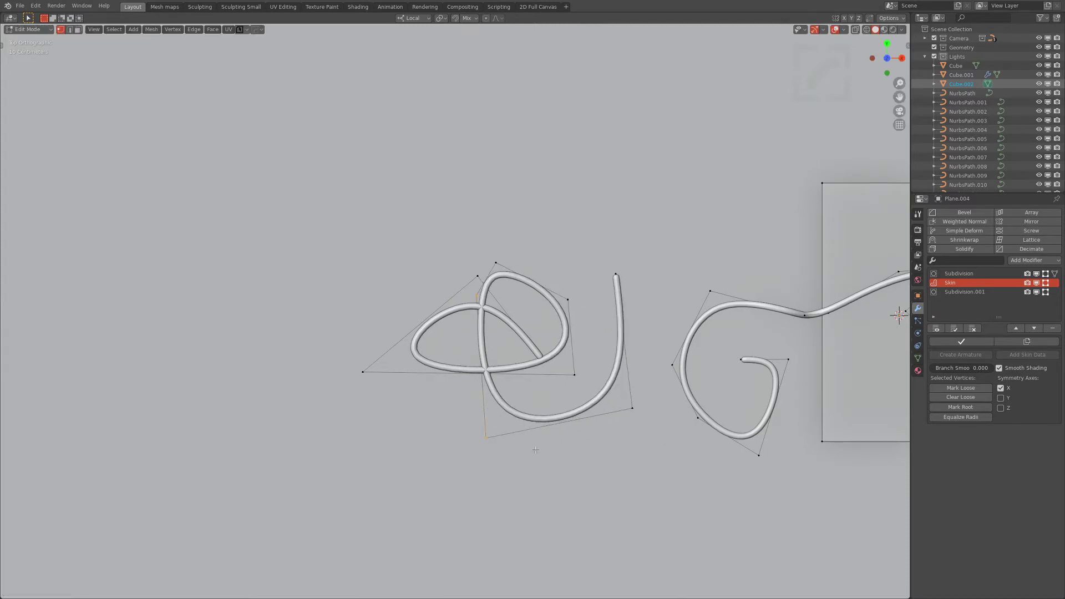
- Move the selected vertices of the looped floor cable along Z where the strands overlap
mouse_move(546, 431)
middle_down()
mouse_move(553, 368)
mouse_move(522, 377)
middle_up()
key(g)
key(z)
click(532, 344)
- Return to Object Mode and deselect everything
key(ctrl+Tab)
middle_drag(538, 340, 442, 393)
click(450, 366)
scroll(476, 264, down, 3)
scroll(521, 271, down, 1)
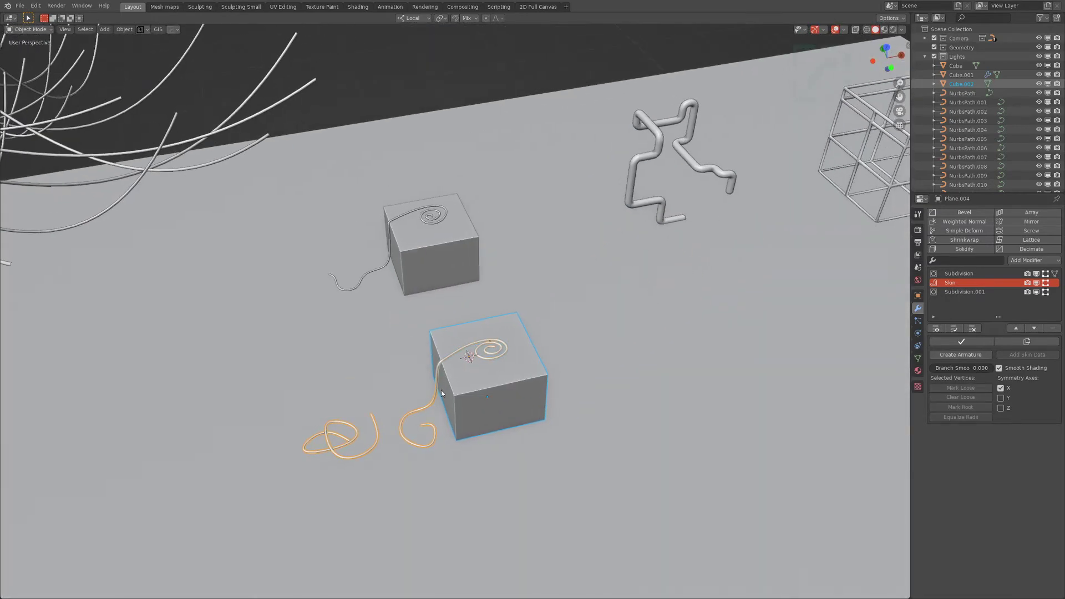
key(alt+a)
- Select the thick bent pipe standing beside the wireframe frame and enter its Edit Mode
scroll(707, 163, up, 8)
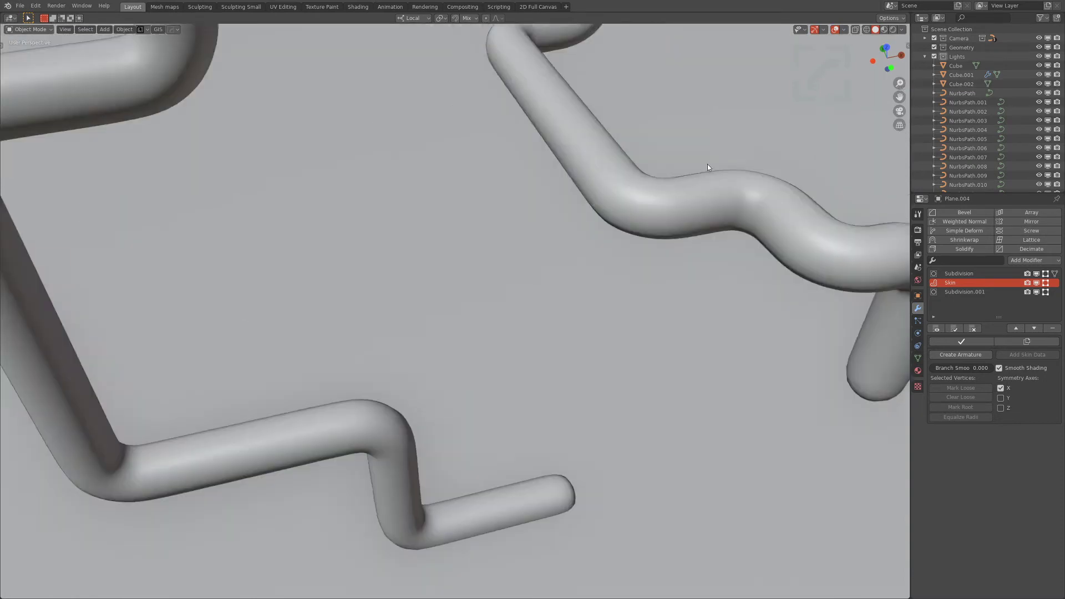
shift+middle_drag(695, 169, 542, 211)
scroll(570, 209, down, 3)
scroll(542, 212, down, 4)
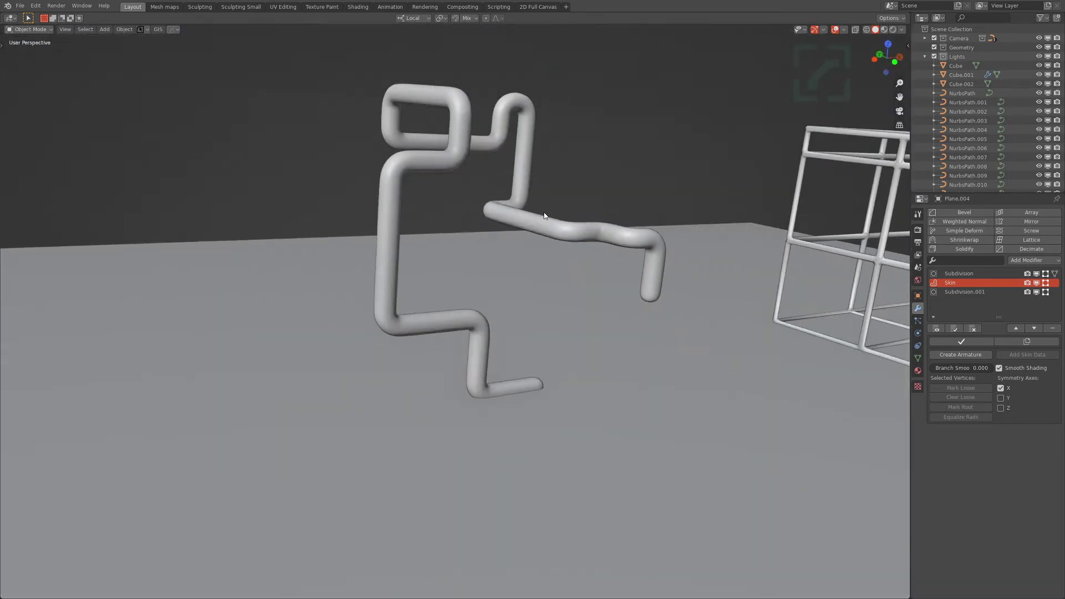
scroll(522, 227, up, 2)
click(516, 230)
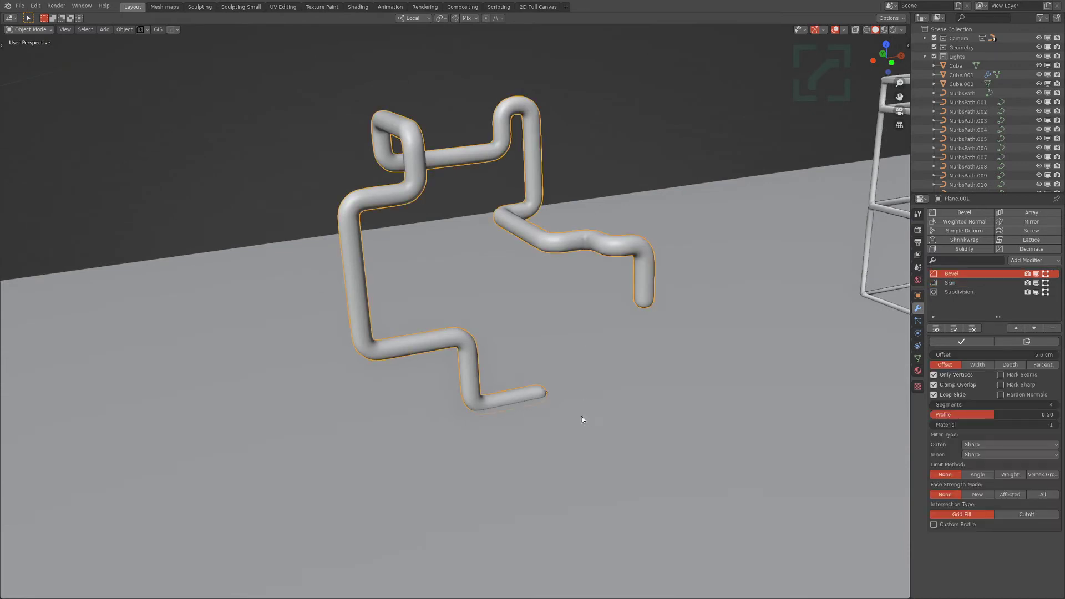
middle_drag(568, 412, 561, 410)
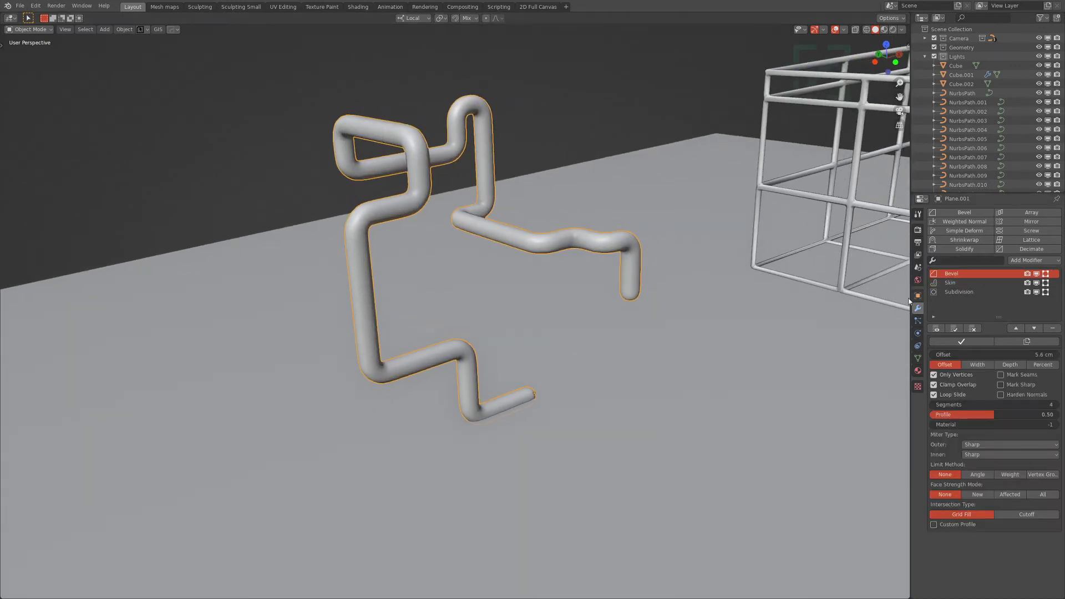
scroll(631, 162, down, 2)
key(Tab)
shift+middle_drag(600, 344, 489, 360)
- Duplicate the pipe's end vertex onto the empty floor and extrude it into an upright segment with a horizontal one
key(shift+d)
click(697, 436)
shift+middle_drag(698, 436, 510, 362)
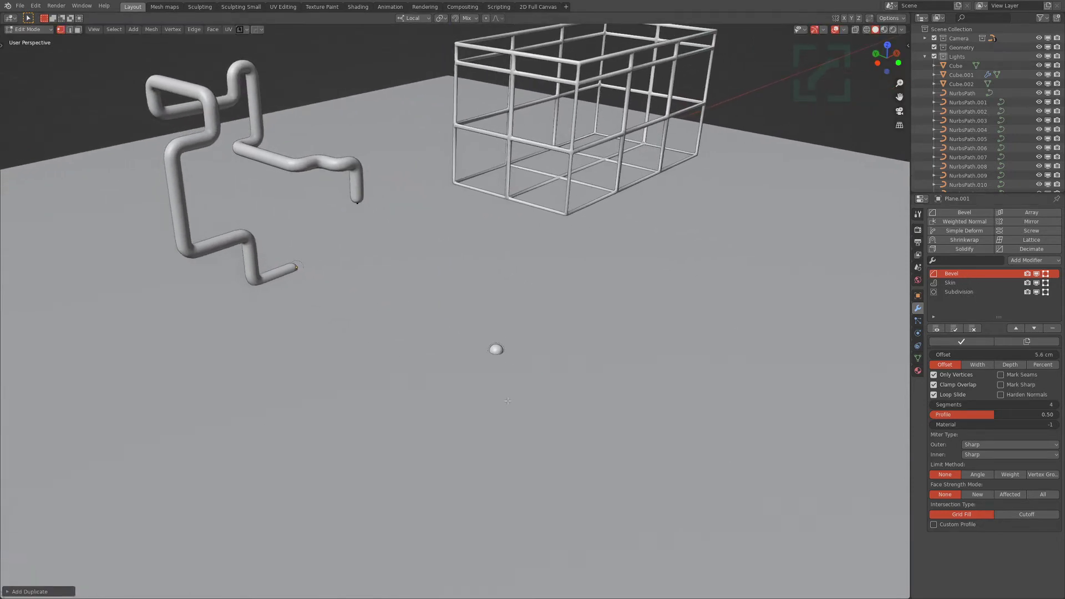
key(e)
click(585, 244)
middle_drag(588, 244, 561, 222)
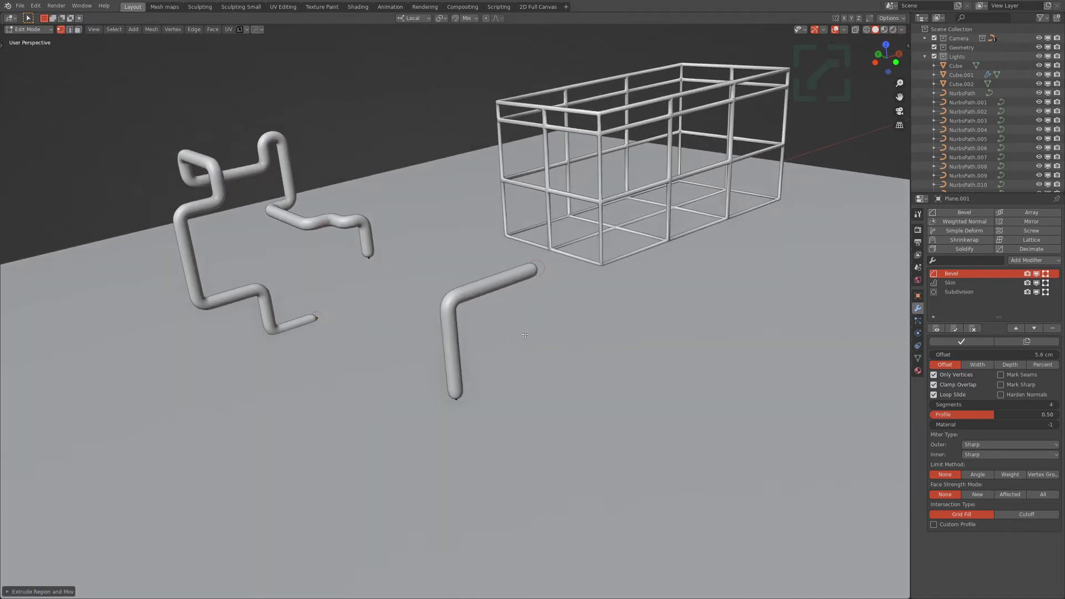
- Hide the Skin and Subdivision modifiers in the viewport and set the Bevel offset to 6.2 cm
click(1036, 283)
click(1035, 292)
scroll(466, 313, up, 4)
shift+middle_drag(441, 283, 455, 264)
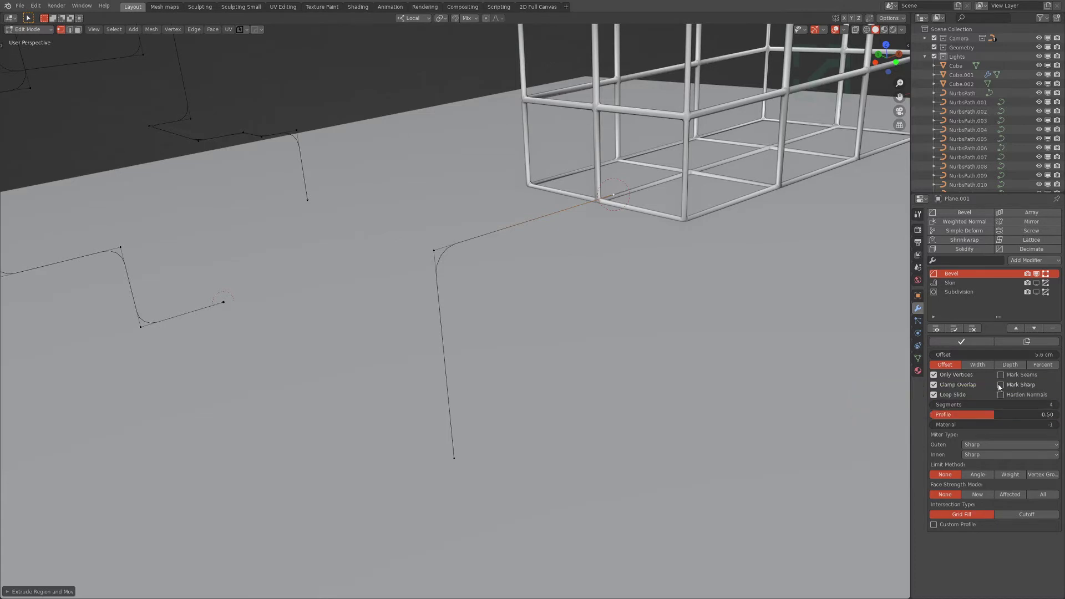
mouse_move(993, 354)
mouse_down()
mouse_move(971, 354)
mouse_move(1002, 355)
mouse_up()
- Box-select the new L-shaped line, separate it into its own object and enter that object's Edit Mode
key(a)
key(alt+a)
drag(379, 163, 690, 494)
key(p)
click(619, 209)
key(Tab)
click(488, 236)
key(Tab)
middle_drag(504, 236, 525, 224)
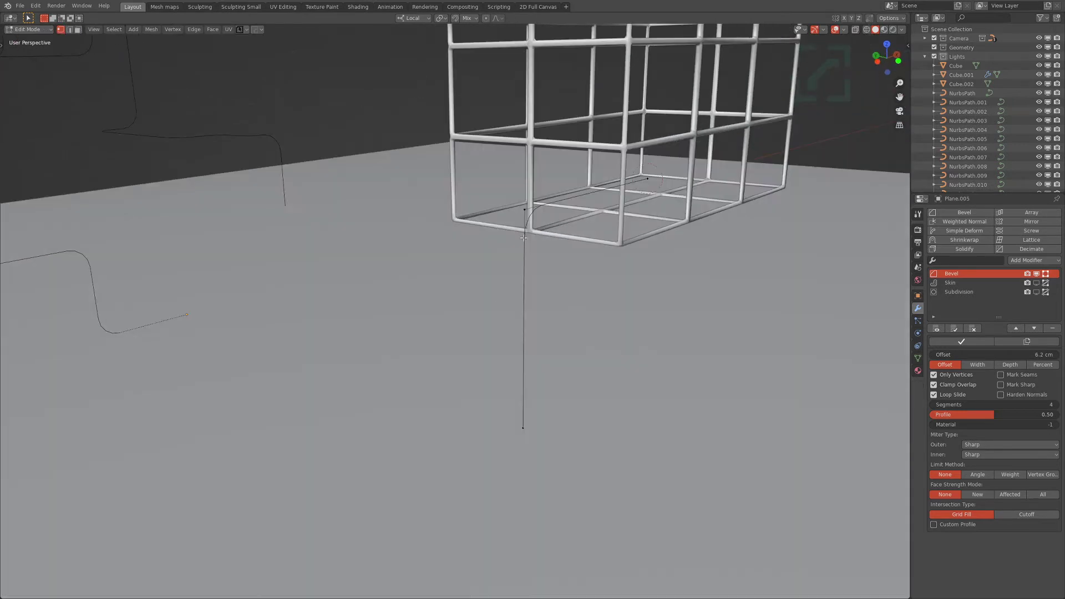
- Set the new line's Bevel offset to 12.7 cm and move its lower end vertex along Z
drag(992, 355, 1025, 355)
middle_drag(516, 299, 480, 299)
key(KP_7)
scroll(513, 300, down, 5)
shift+middle_drag(380, 422, 491, 259)
scroll(462, 334, up, 5)
key(KP_Decimal)
middle_drag(231, 271, 283, 338)
scroll(355, 322, down, 3)
middle_drag(360, 277, 384, 205)
click(343, 392)
scroll(357, 416, down, 3)
middle_drag(358, 419, 431, 411)
key(g)
key(z)
click(431, 381)
- Extrude the lower end vertex three times into a bend near the floor, with the last extrusion along Y
key(e)
click(529, 431)
middle_drag(455, 372, 430, 370)
shift+middle_drag(430, 370, 435, 309)
key(e)
click(583, 292)
key(e)
key(y)
click(546, 237)
middle_drag(546, 236, 517, 218)
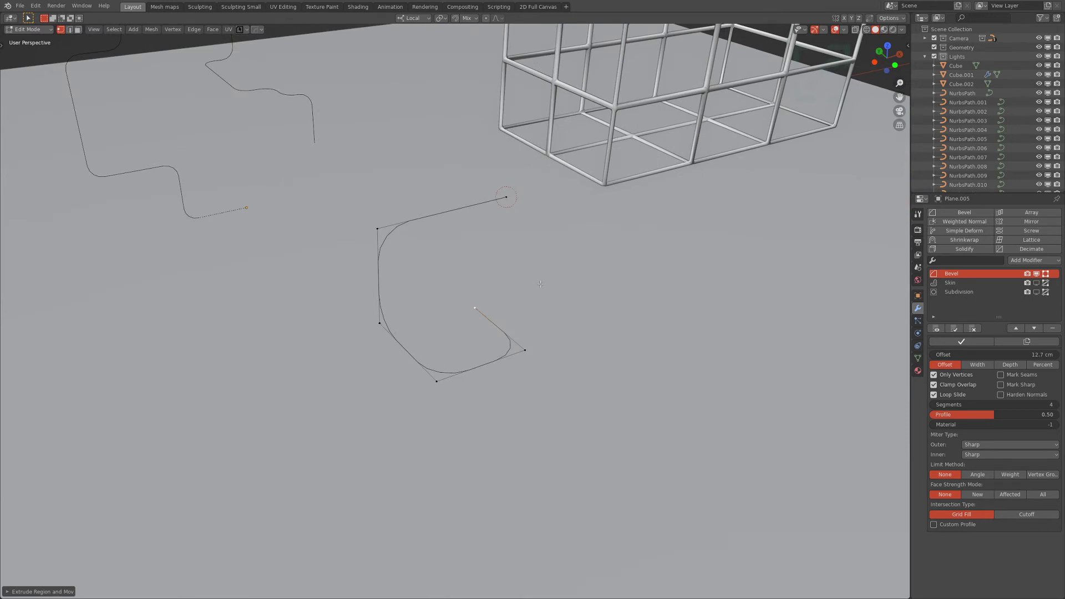
- Try constraining the extruded end vertex to the X, Y and Z axes, and to the plane with Z locked
key(g)
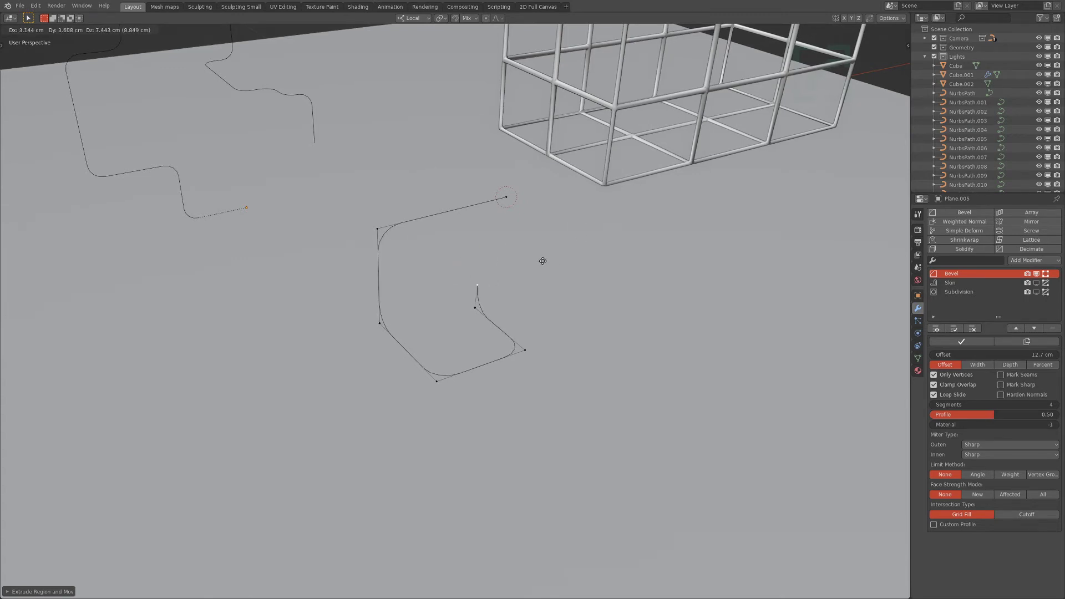
key(x)
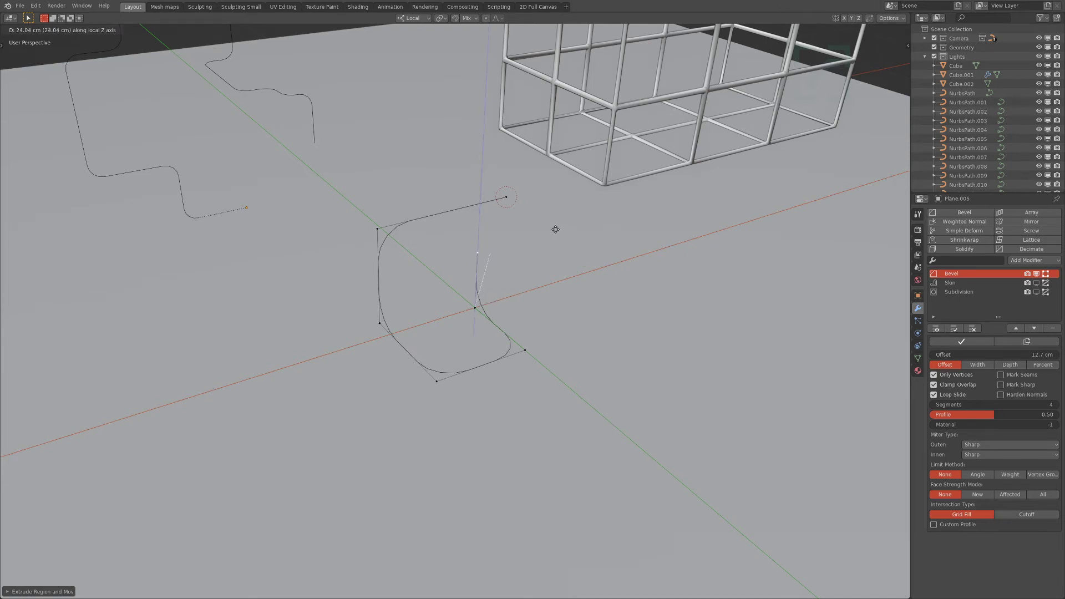
key(y)
key(x)
key(y)
key(x)
key(x)
key(shift+z)
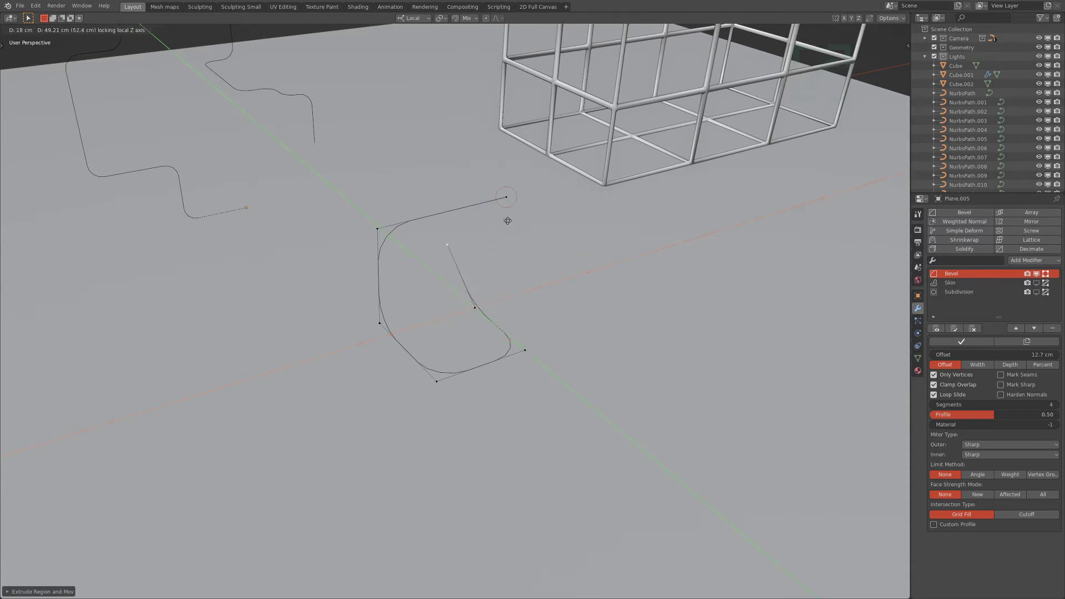
key(y)
key(z)
right_click(560, 239)
- Extend the line's free end along X and extrude it once more along Y
key(g)
key(x)
click(578, 295)
key(e)
key(y)
click(645, 345)
- Try another extrusion from the line's free end and undo it
key(g)
middle_drag(645, 341, 593, 249)
click(645, 270)
key(e)
right_click(646, 266)
key(ctrl+z)
key(ctrl+z)
- Extrude the free end twice more, first upward and then back parallel to the previous segment
key(e)
click(625, 266)
key(e)
click(574, 247)
shift+middle_drag(576, 294, 576, 297)
key(Tab)
key(Tab)
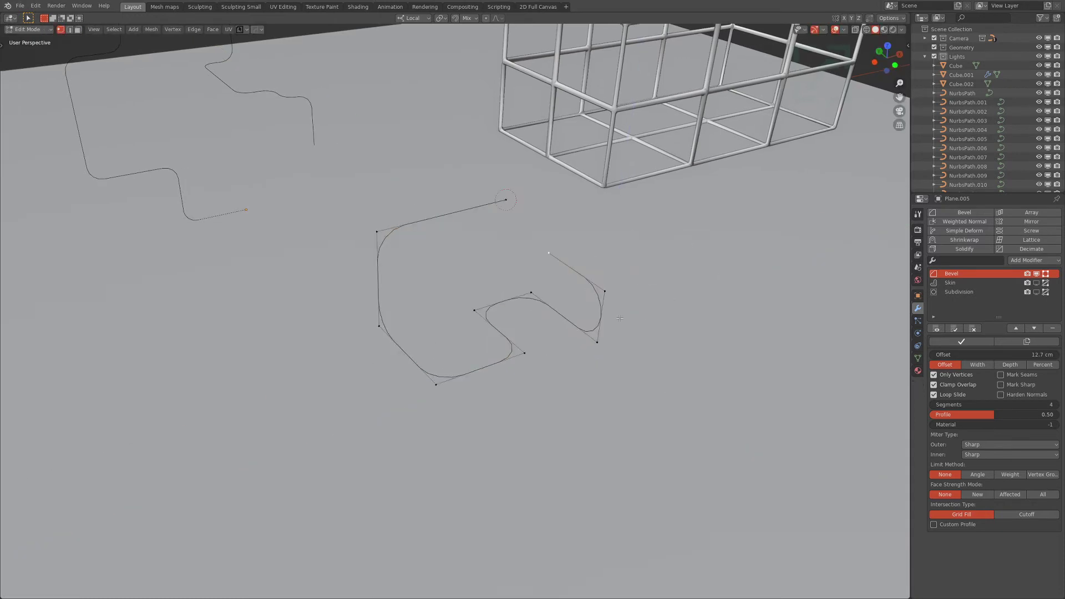
- Show the Skin modifier again with an even radius along the pipe, and move the free end section along Z
click(1041, 283)
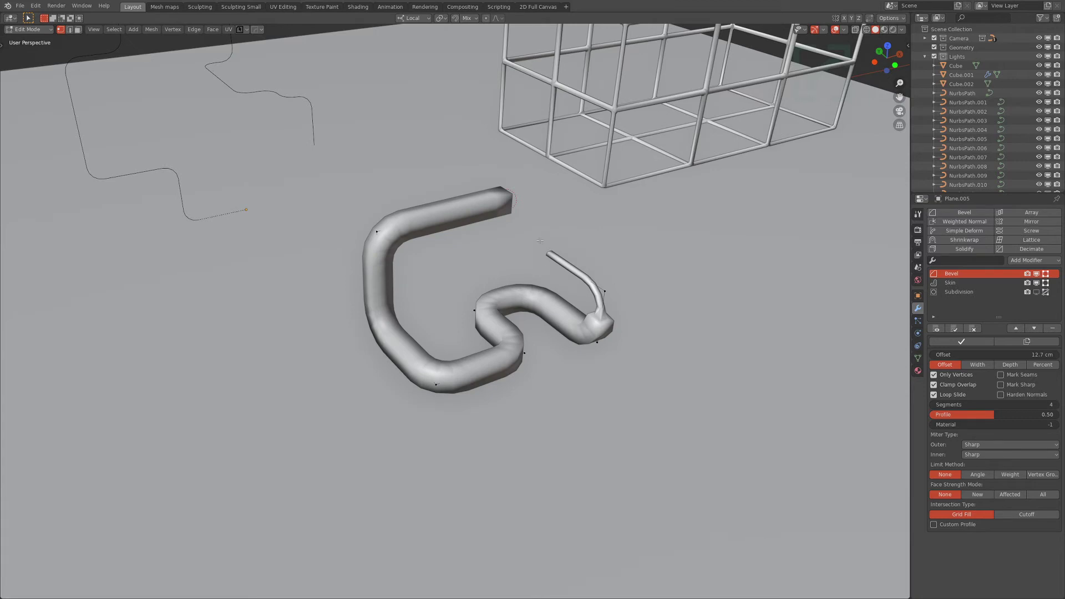
key(g)
key(z)
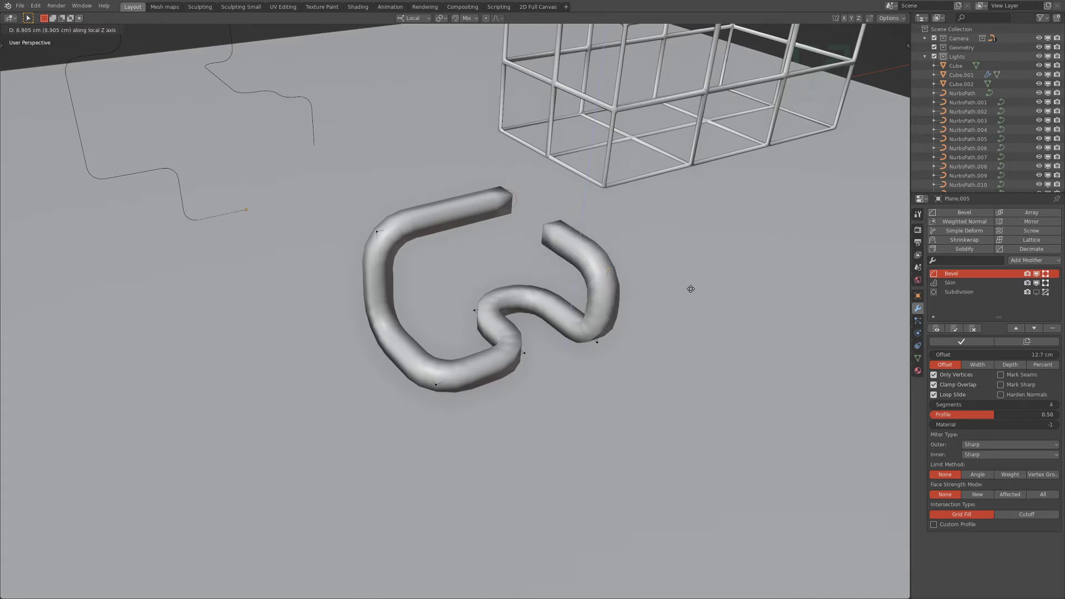
click(690, 289)
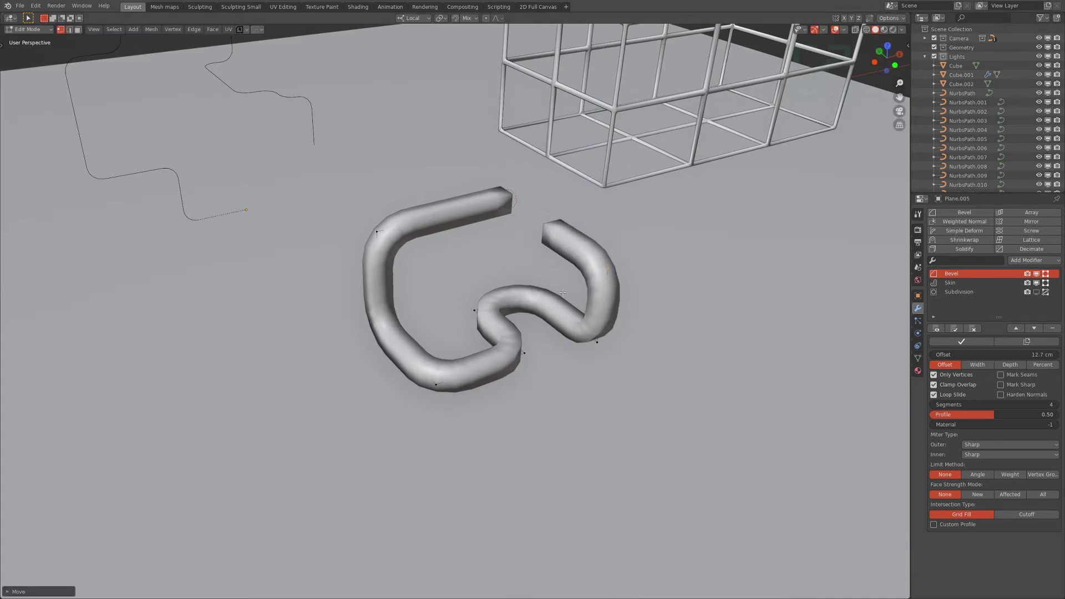
- Thin the whole pipe by applying Skin Resize with a factor of 0.540
key(s)
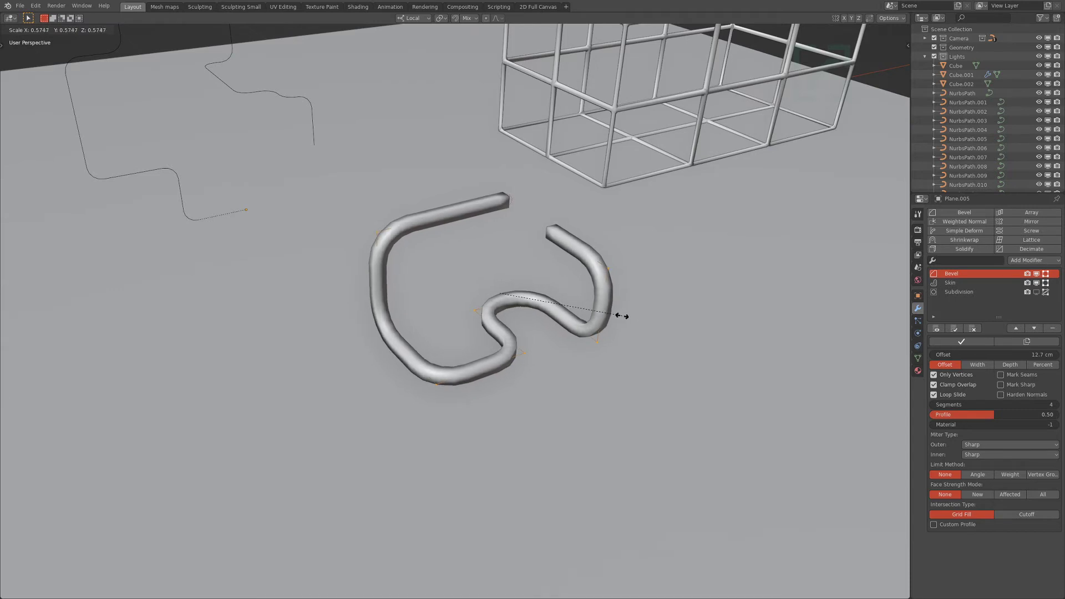
click(613, 315)
middle_drag(573, 344, 472, 311)
scroll(527, 338, up, 3)
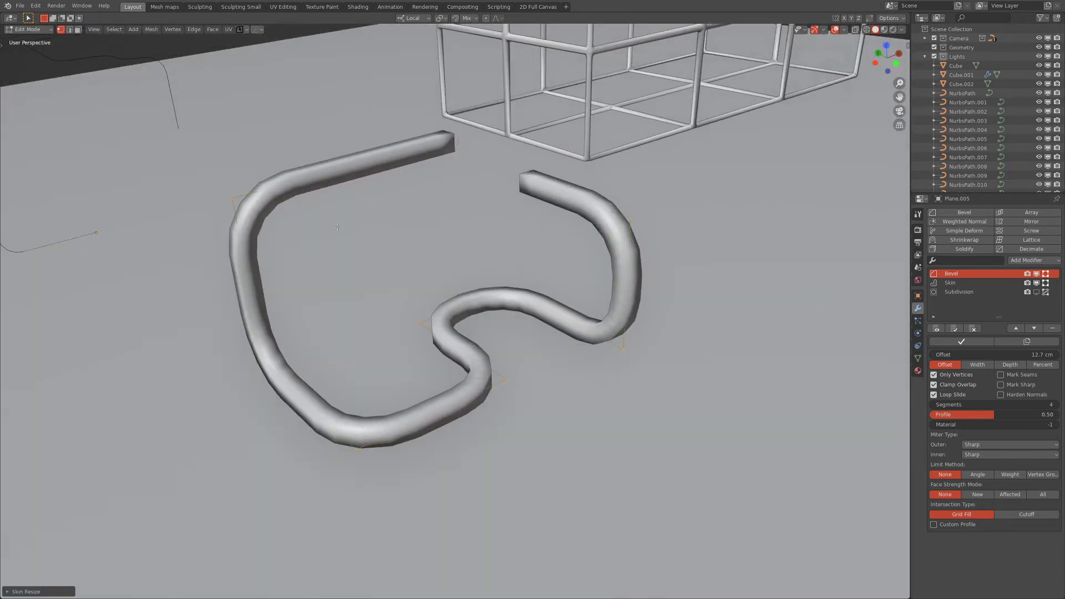
click(32, 590)
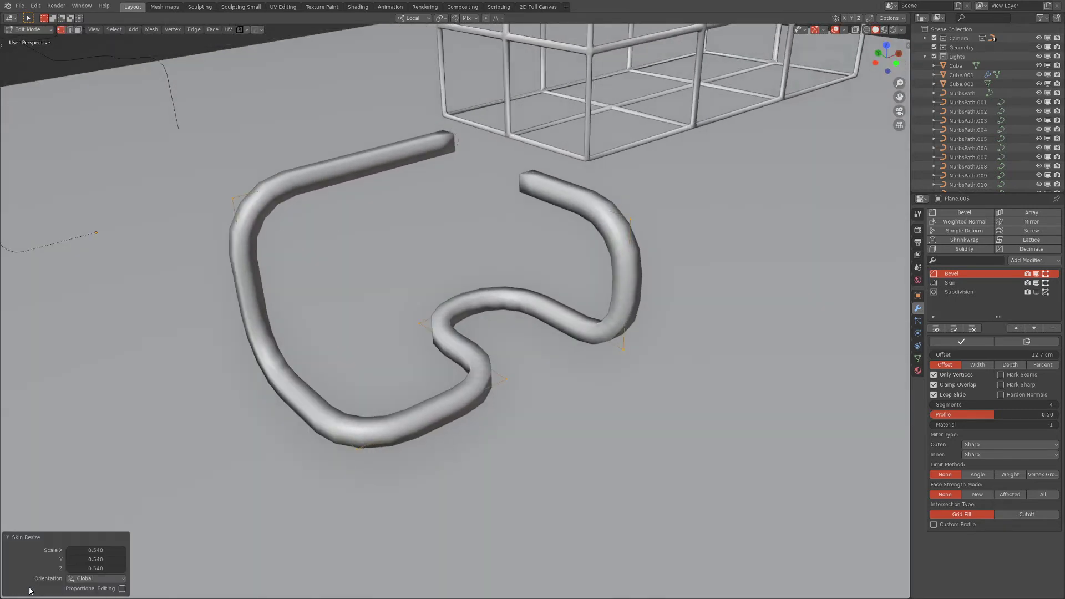
click(39, 539)
- Look up the Skin Resize command in the operator search
key(F3)
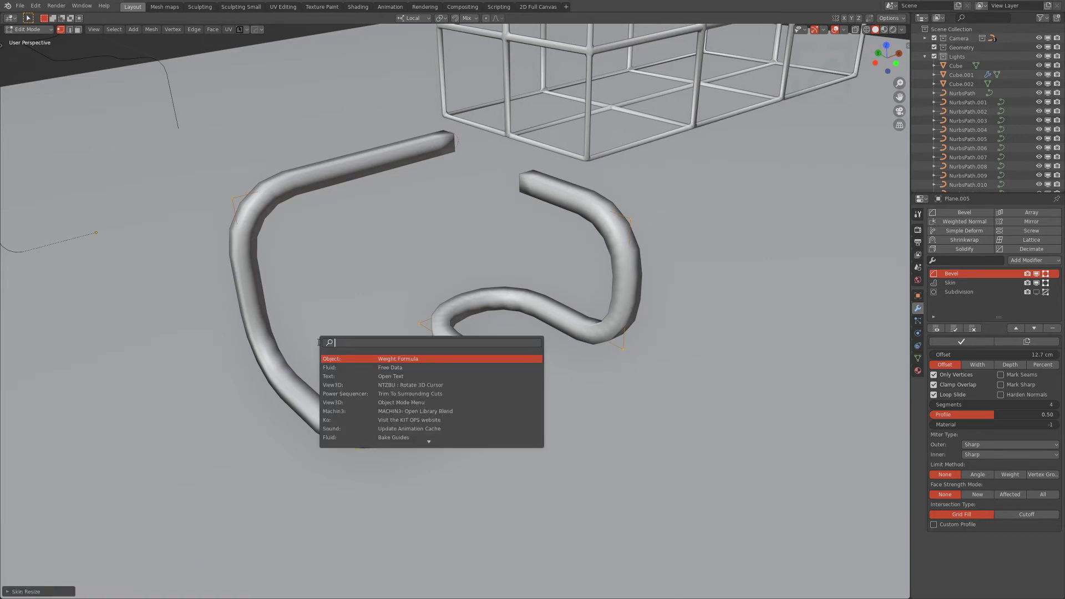
text(skin res)
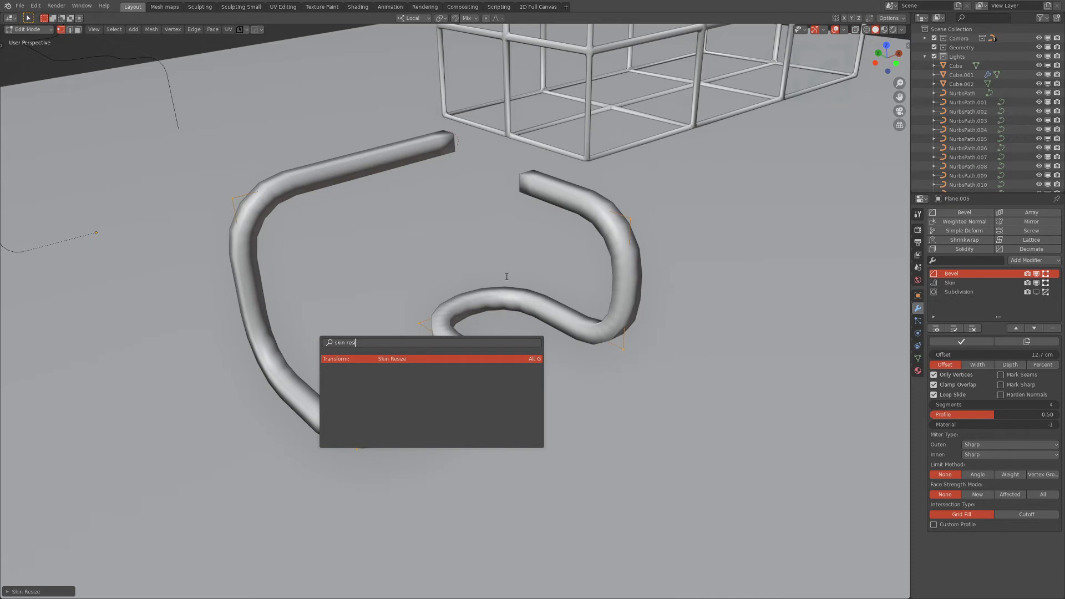
key(Escape)
- Show the pipe's Subdivision modifier in the viewport again
scroll(506, 277, down, 1)
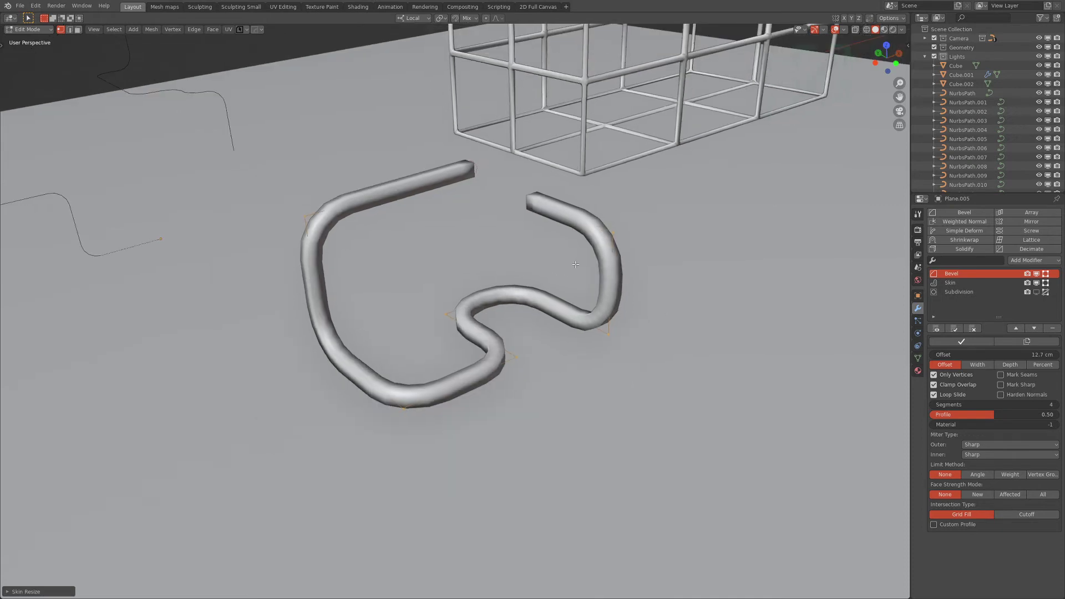
shift+middle_drag(516, 277, 506, 273)
click(966, 291)
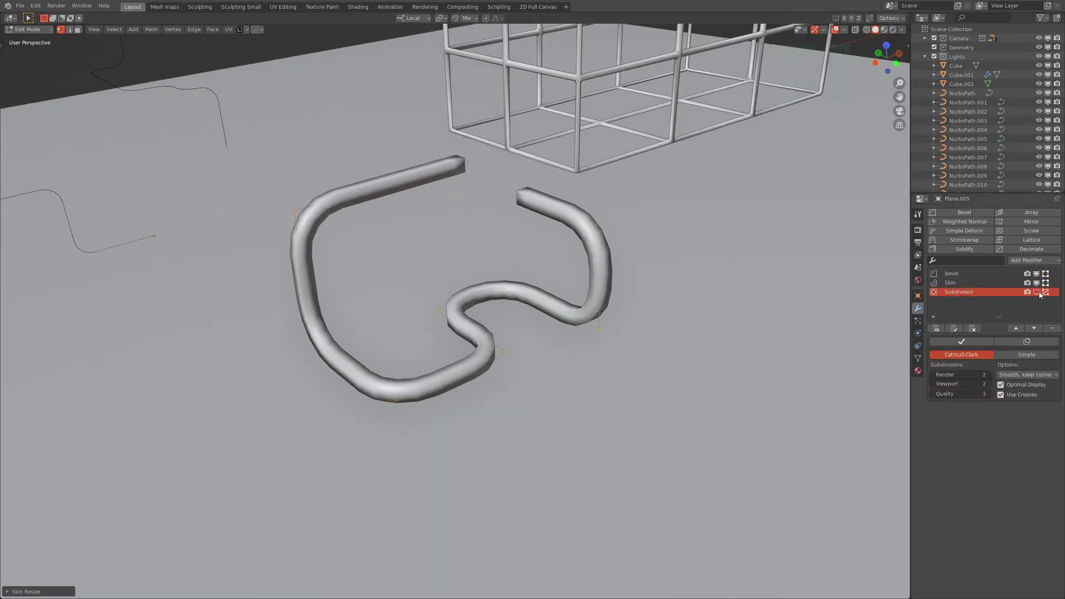
click(1038, 293)
scroll(554, 311, up, 2)
shift+middle_drag(555, 311, 569, 329)
scroll(444, 299, down, 2)
- Return to Object Mode and select the original thin path behind the new pipe
shift+middle_drag(407, 263, 336, 175)
key(ctrl+Tab)
click(361, 172)
shift+middle_drag(162, 45, 201, 92)
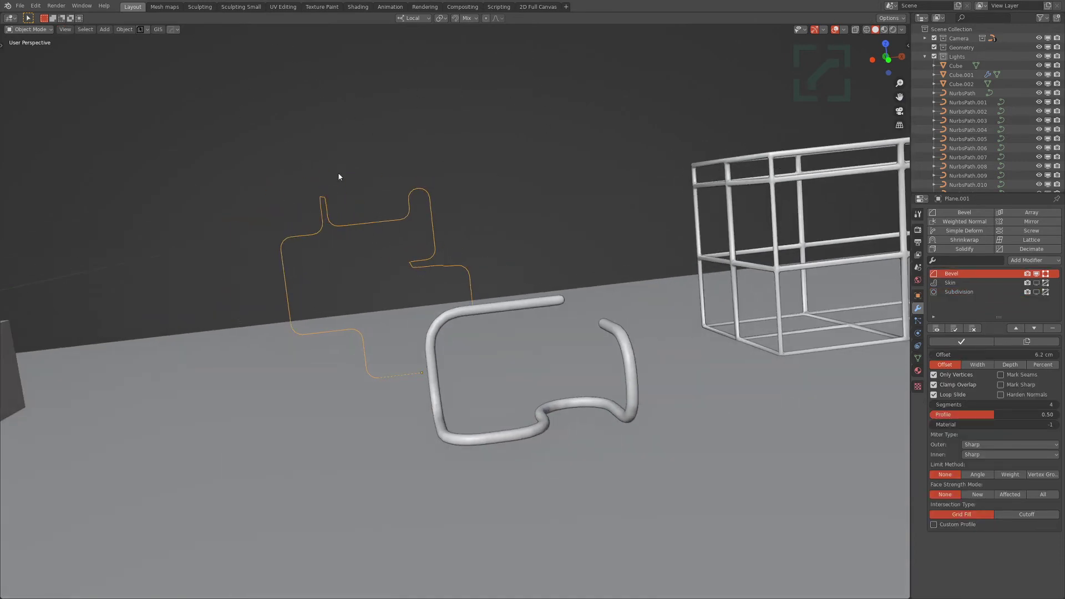
middle_drag(381, 194, 413, 219)
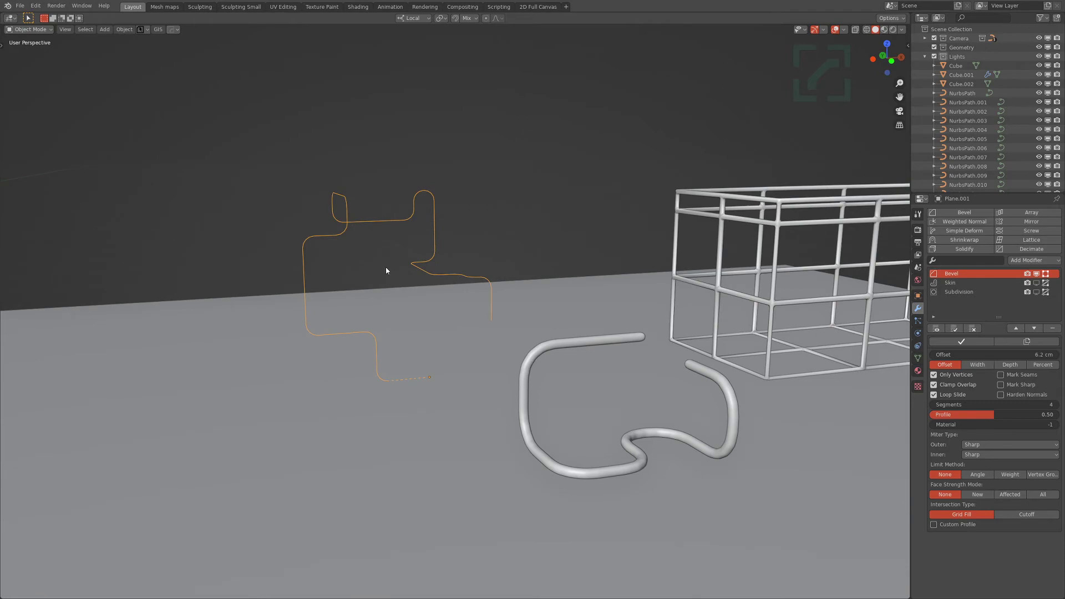
shift+middle_drag(587, 359, 530, 332)
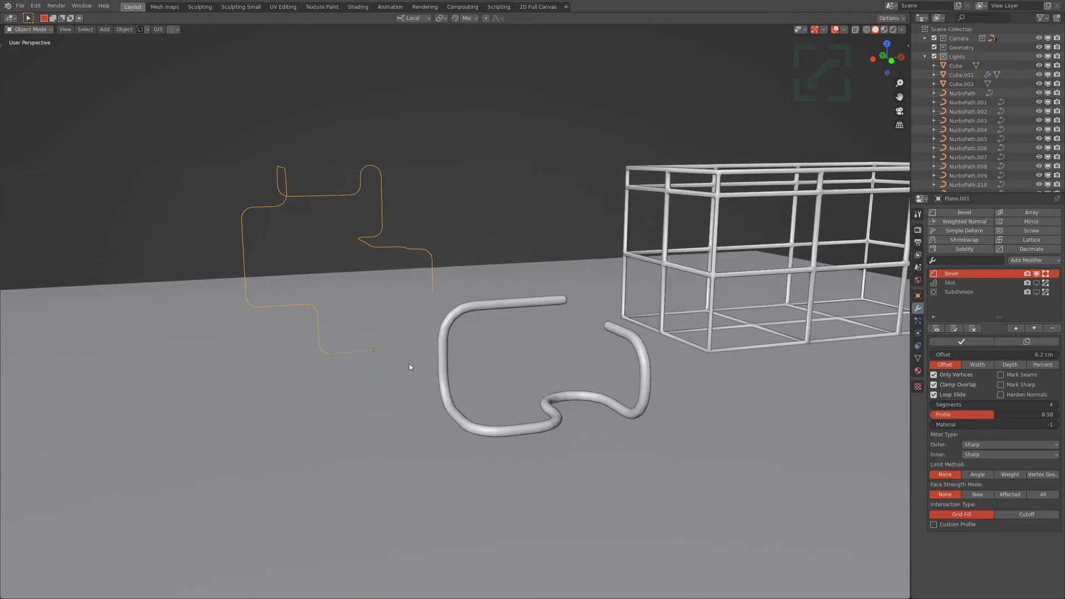
middle_drag(336, 332, 440, 374)
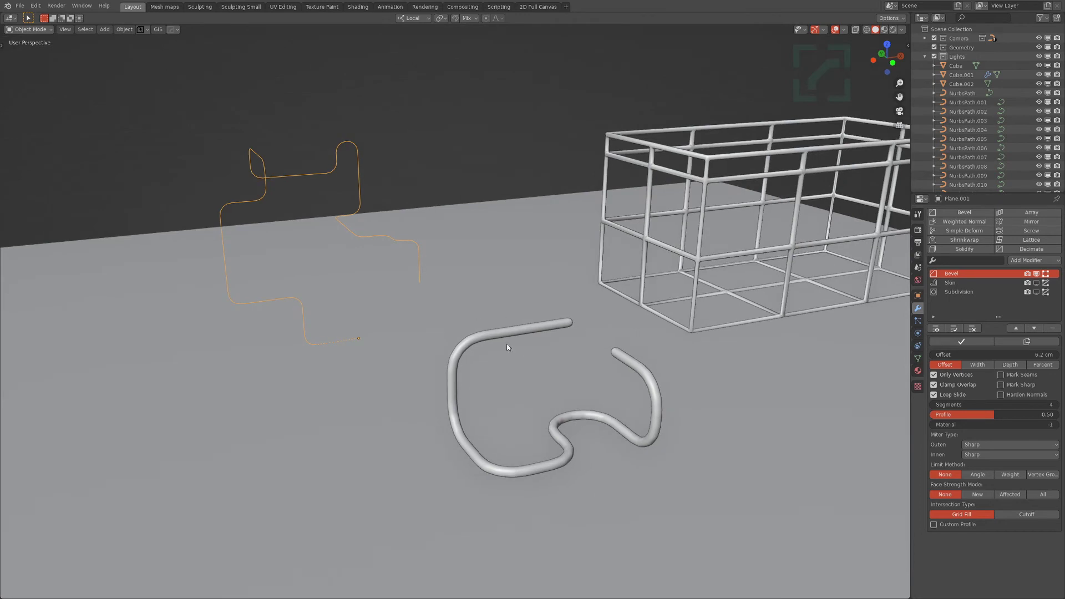
shift+middle_drag(505, 337, 504, 284)
- Select the new pipe and reduce its Bevel offset to 4.7 cm
click(504, 284)
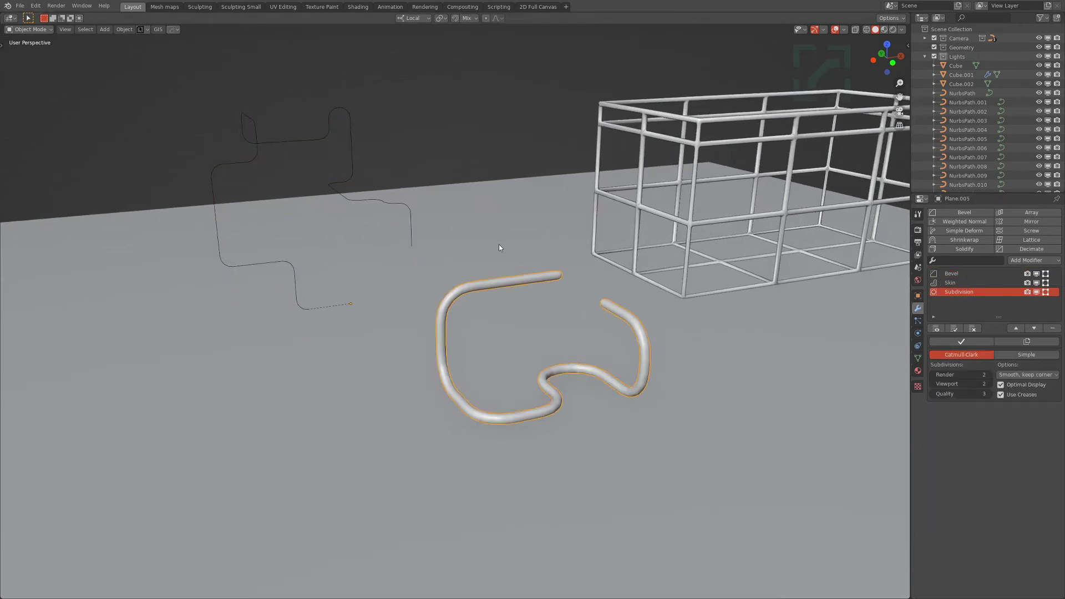
click(992, 273)
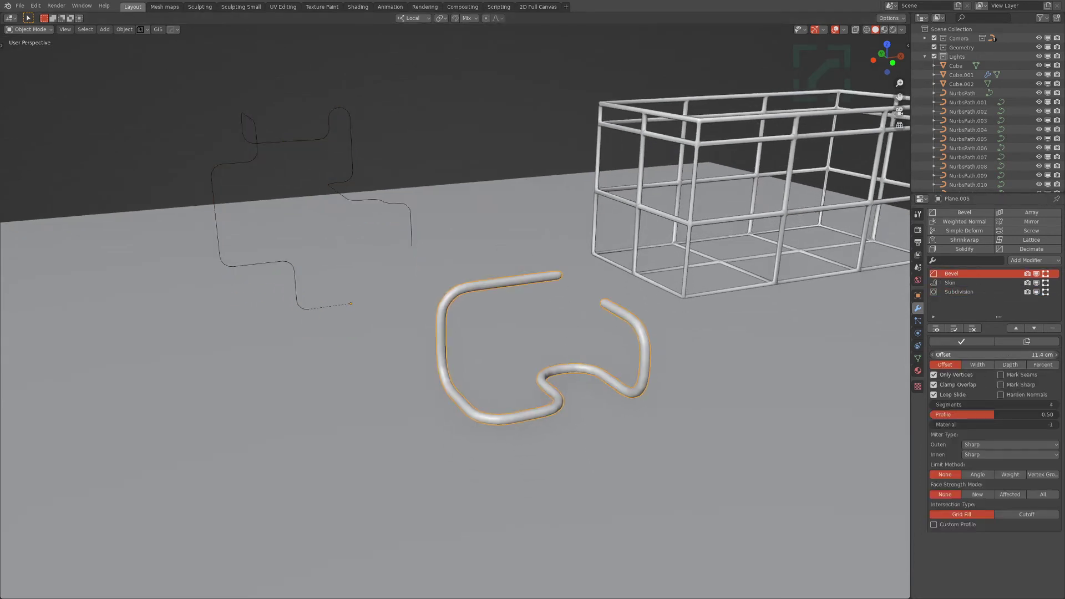
drag(994, 354, 982, 354)
scroll(520, 376, up, 4)
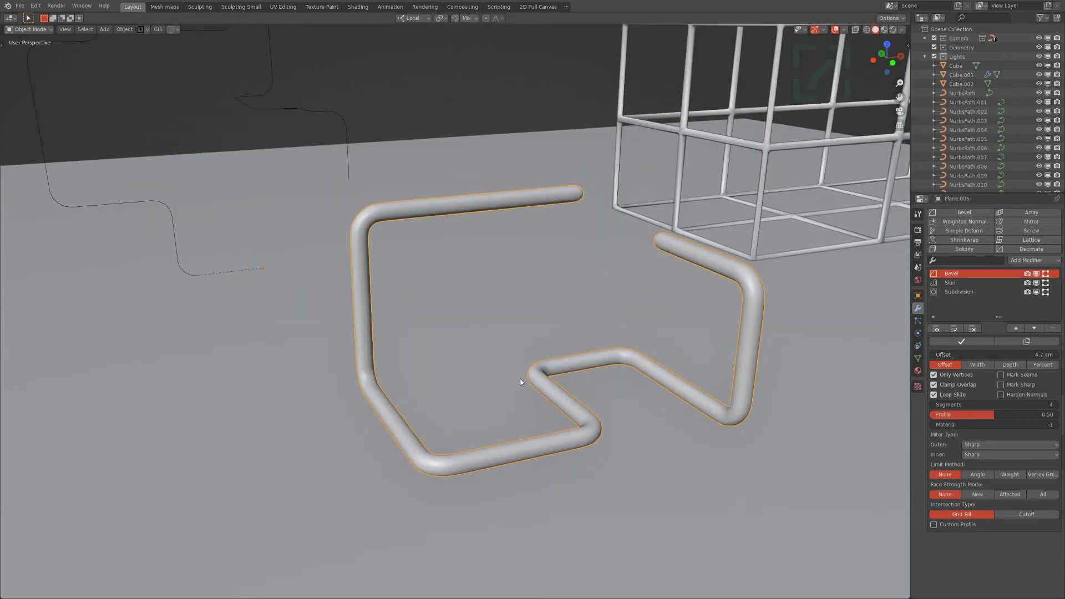
- Set the pipe's Bevel to 1 segment with an offset of 6.7 cm
mouse_move(971, 354)
mouse_down()
mouse_move(954, 354)
mouse_move(980, 355)
mouse_up()
drag(1008, 405, 987, 405)
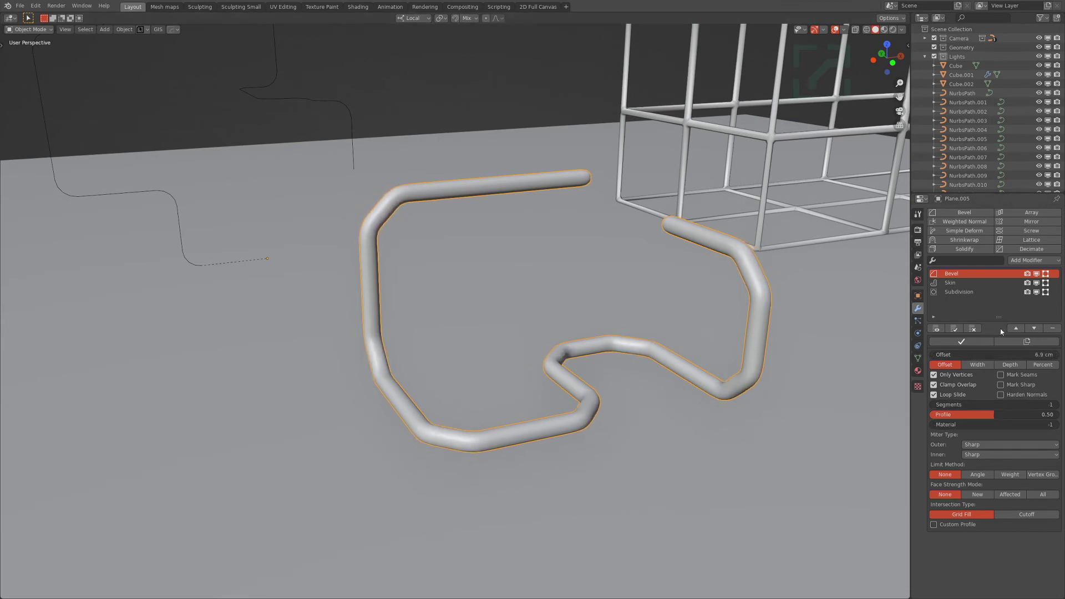
drag(1001, 350, 1001, 354)
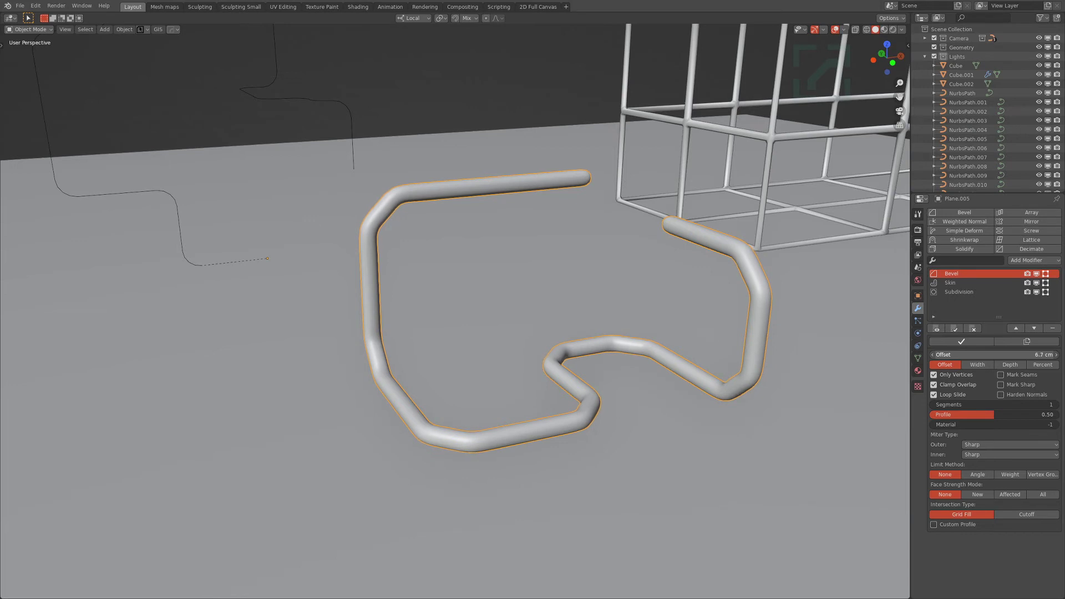
- Set the Subdivision modifier's viewport level to 5 and turn off Optimal Display
click(990, 293)
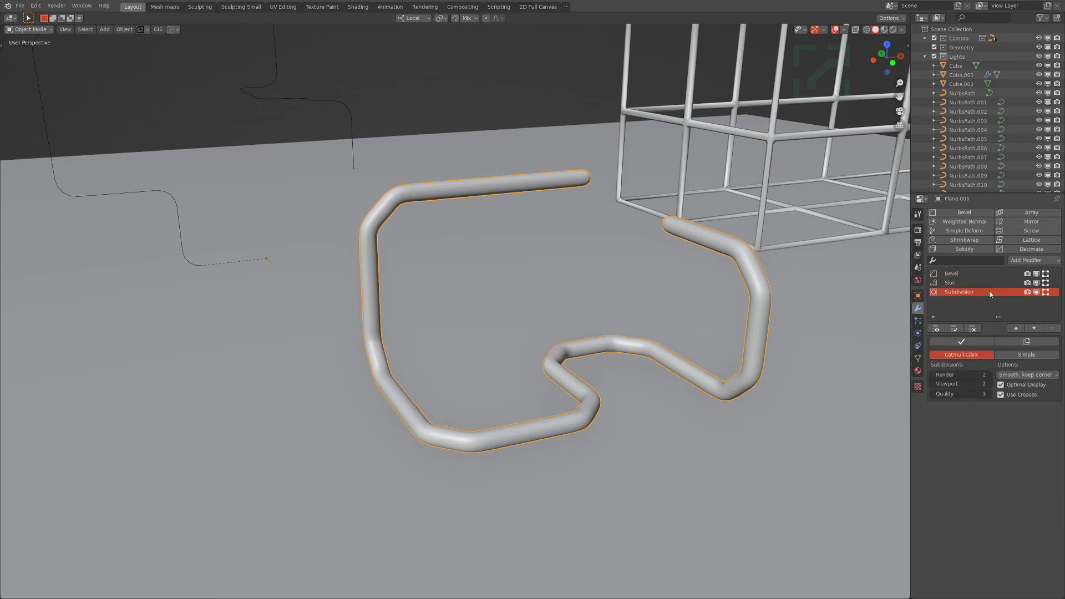
click(989, 384)
scroll(422, 199, up, 4)
click(1000, 385)
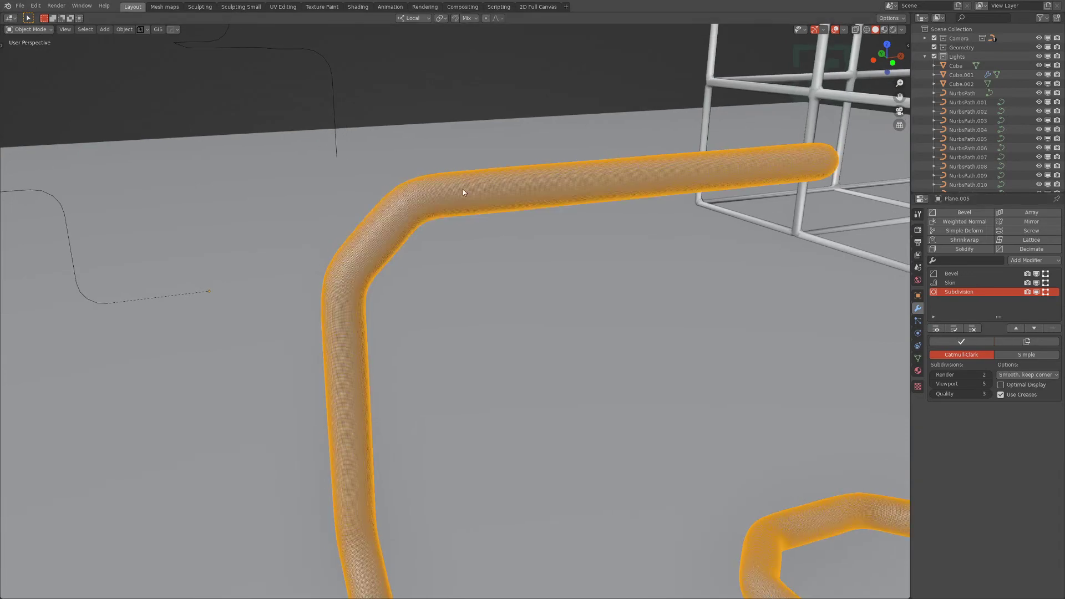
- Lower the pipe's Subdivision viewport level to 1
scroll(735, 287, up, 4)
scroll(735, 287, down, 7)
scroll(736, 286, up, 5)
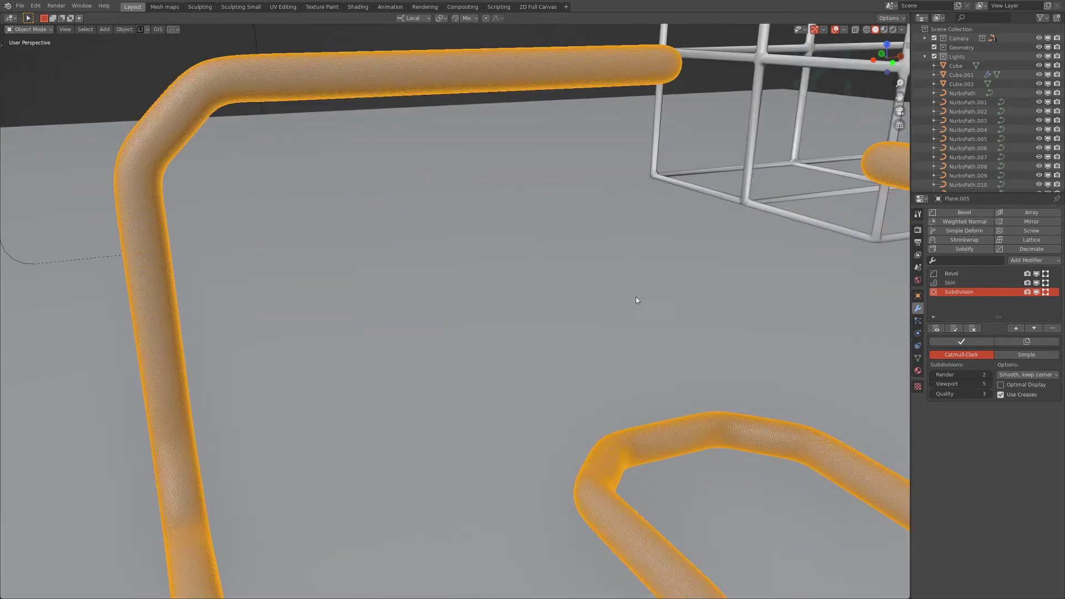
click(932, 384)
click(933, 385)
click(932, 384)
click(933, 384)
click(933, 384)
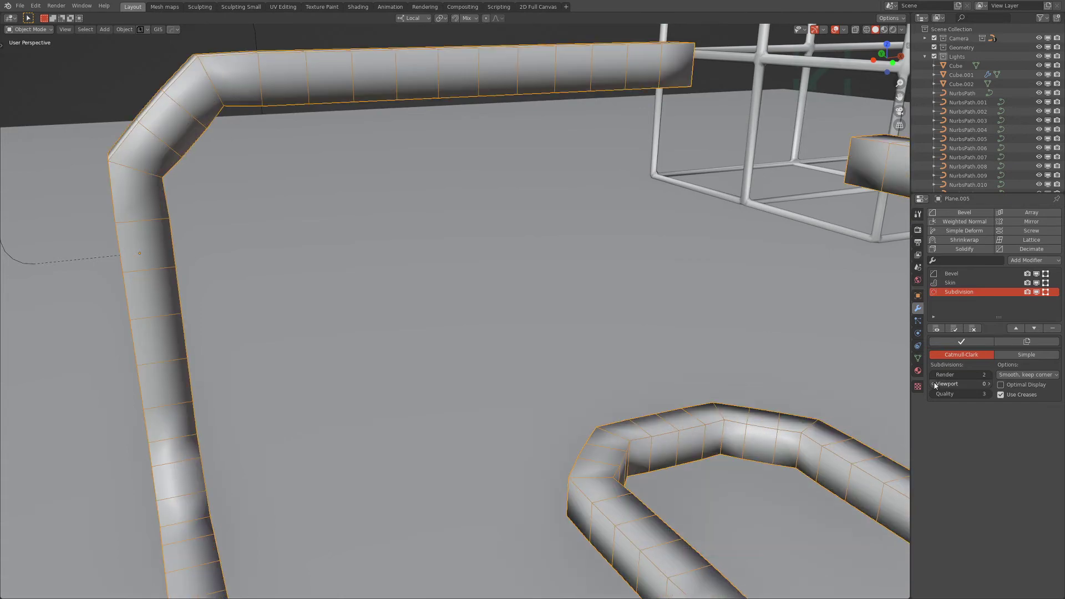
click(990, 383)
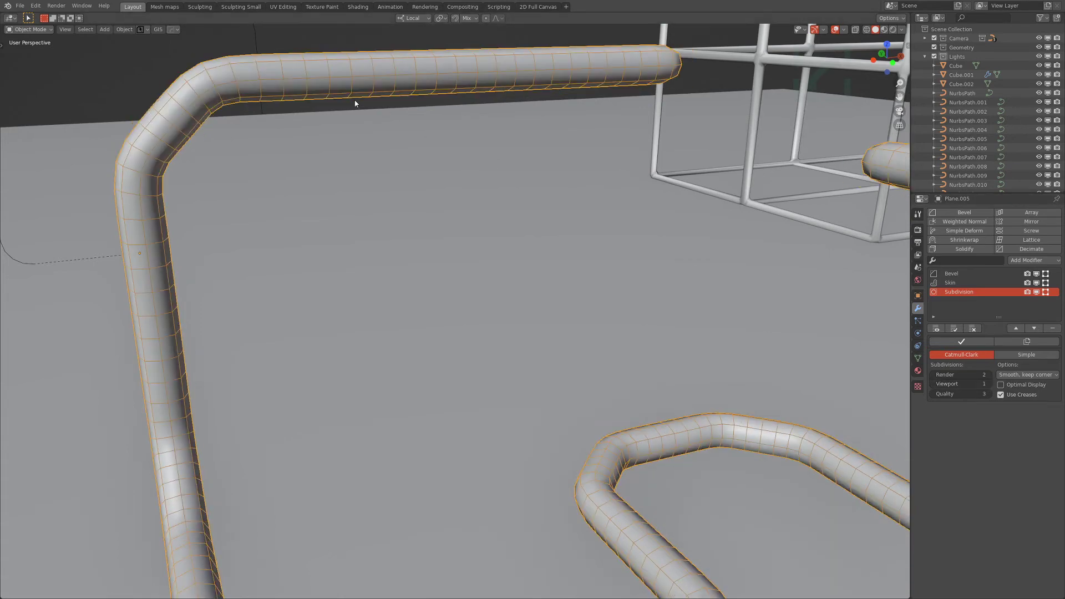
scroll(471, 166, down, 6)
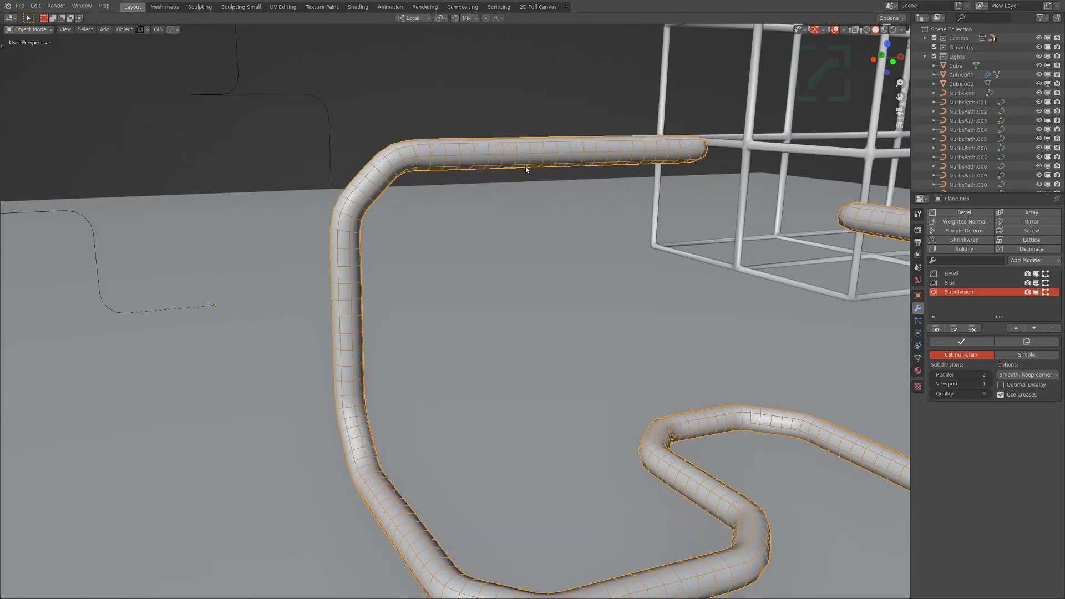
- Add a Decimate modifier to the pipe in Planar mode with an angle limit of 0.1°
scroll(514, 148, up, 3)
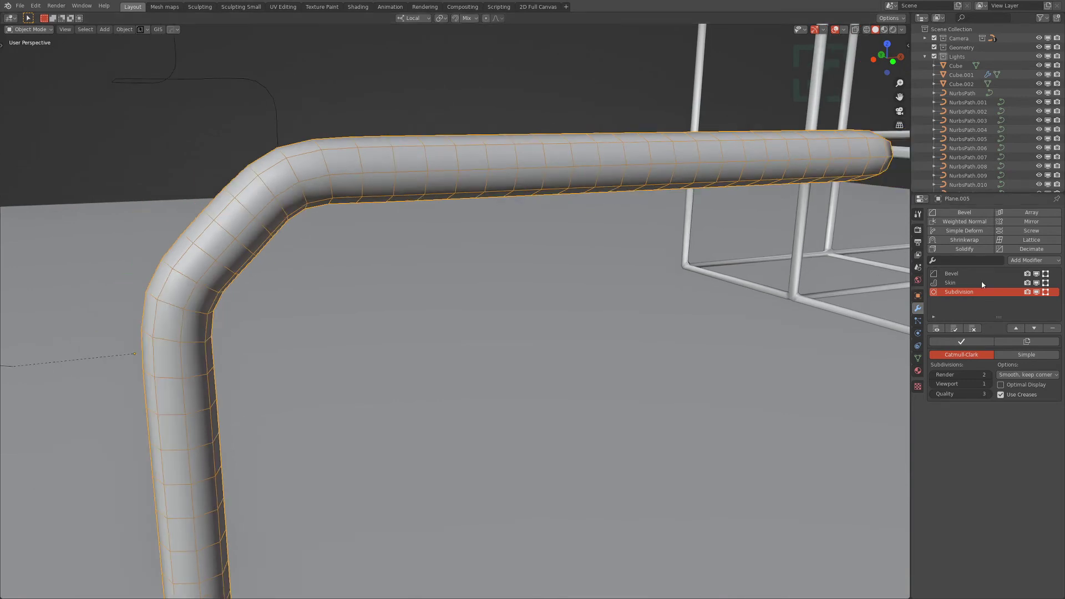
click(1036, 260)
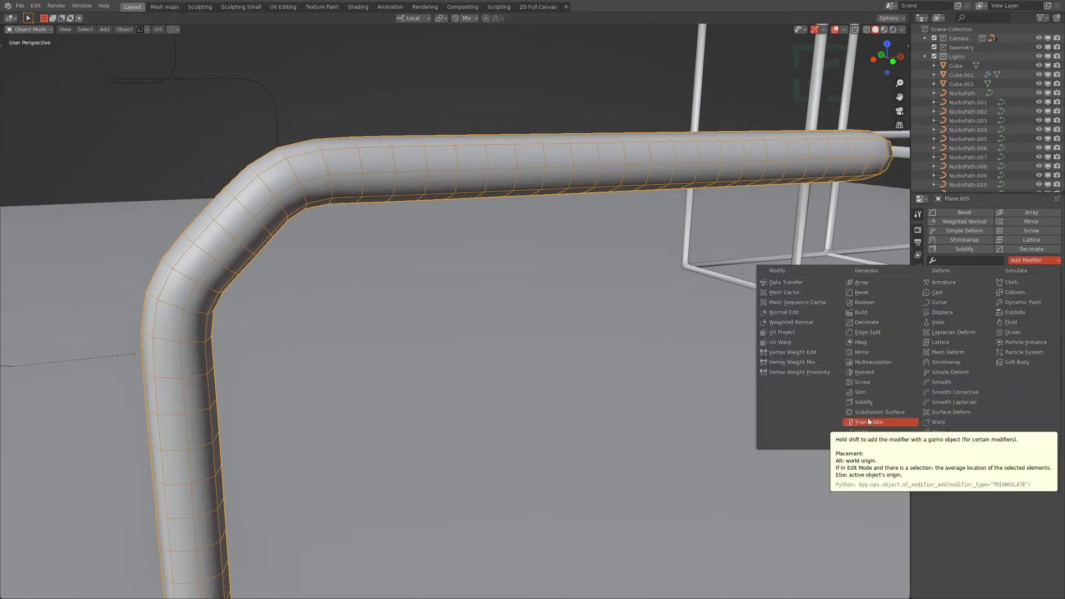
click(876, 322)
click(1037, 355)
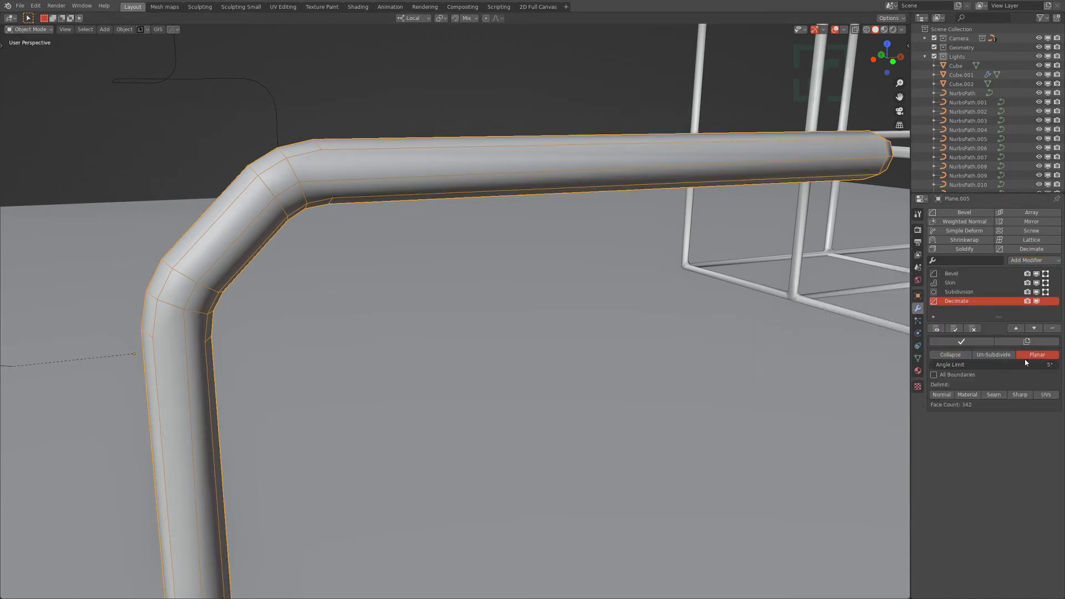
click(985, 363)
text(0.1)
key(Return)
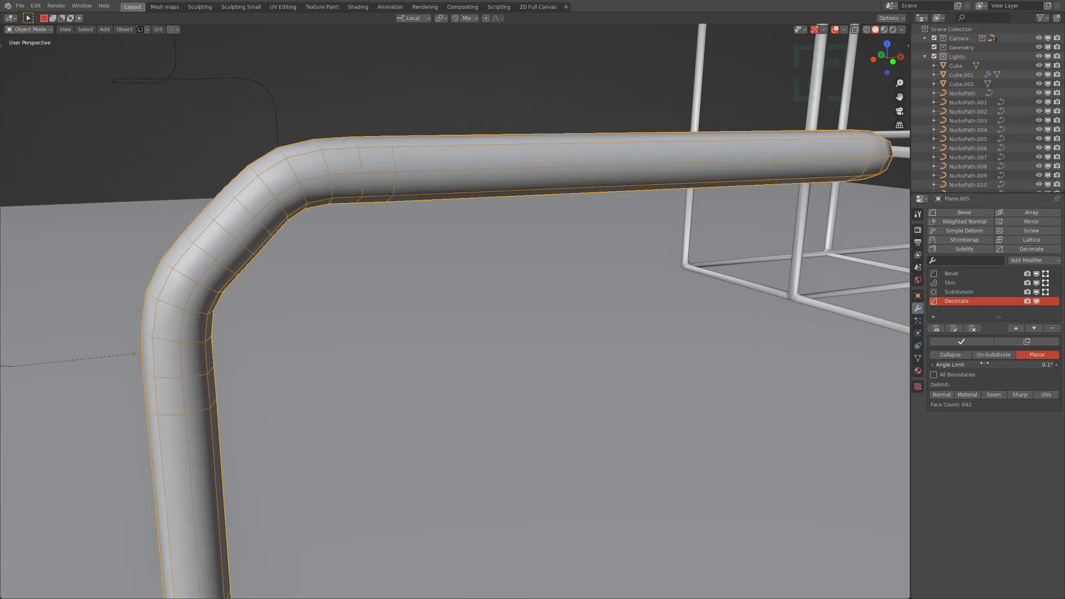
scroll(418, 244, down, 8)
scroll(441, 244, up, 5)
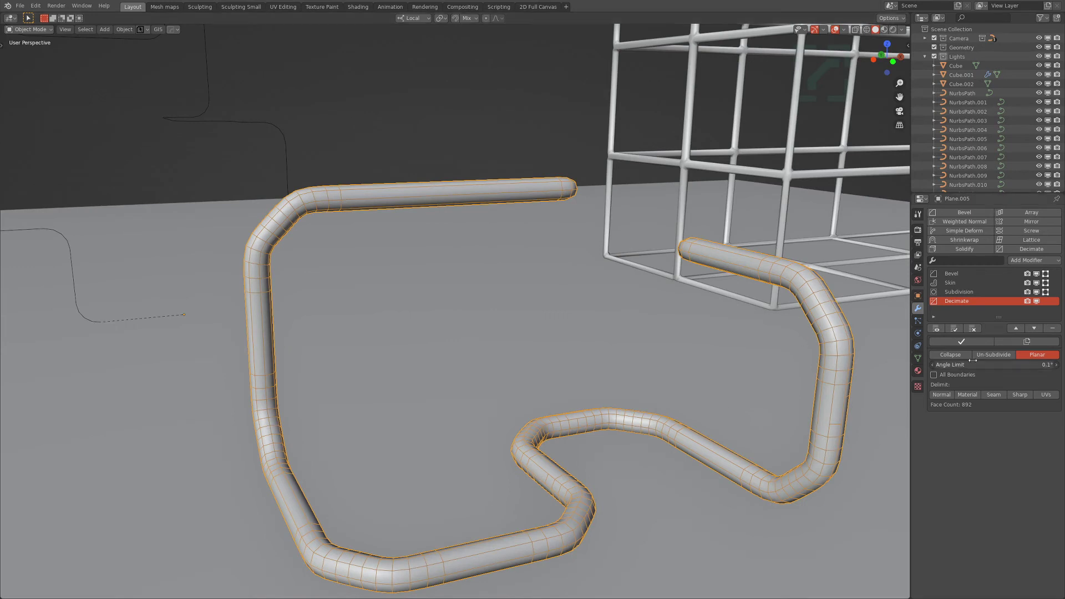
- Return to the pipe's Bevel modifier and set its segments to 4
click(965, 295)
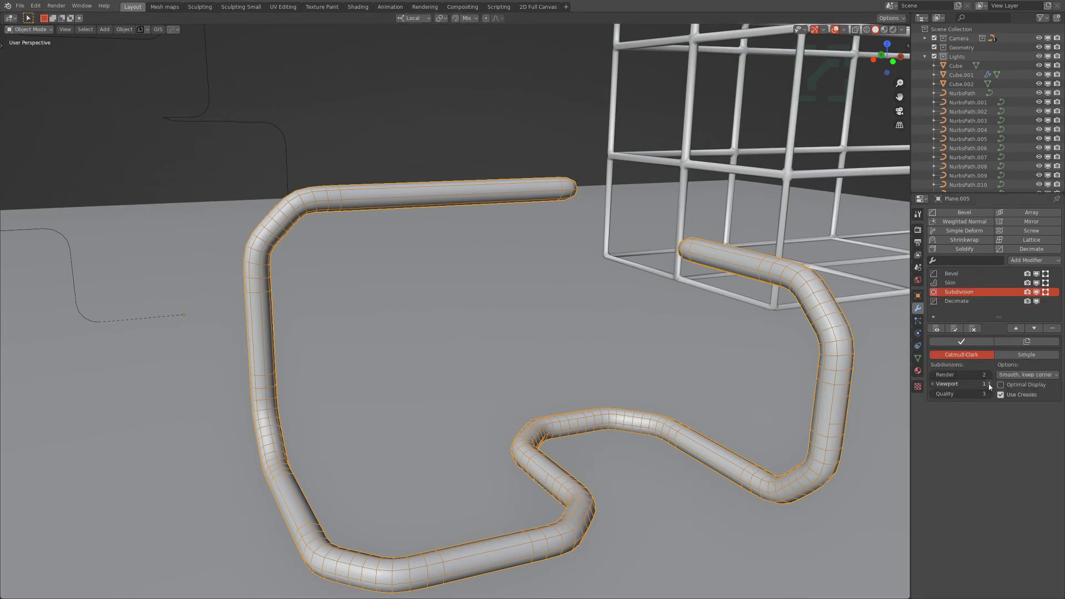
click(990, 385)
click(950, 273)
click(1057, 405)
click(1057, 404)
click(1057, 405)
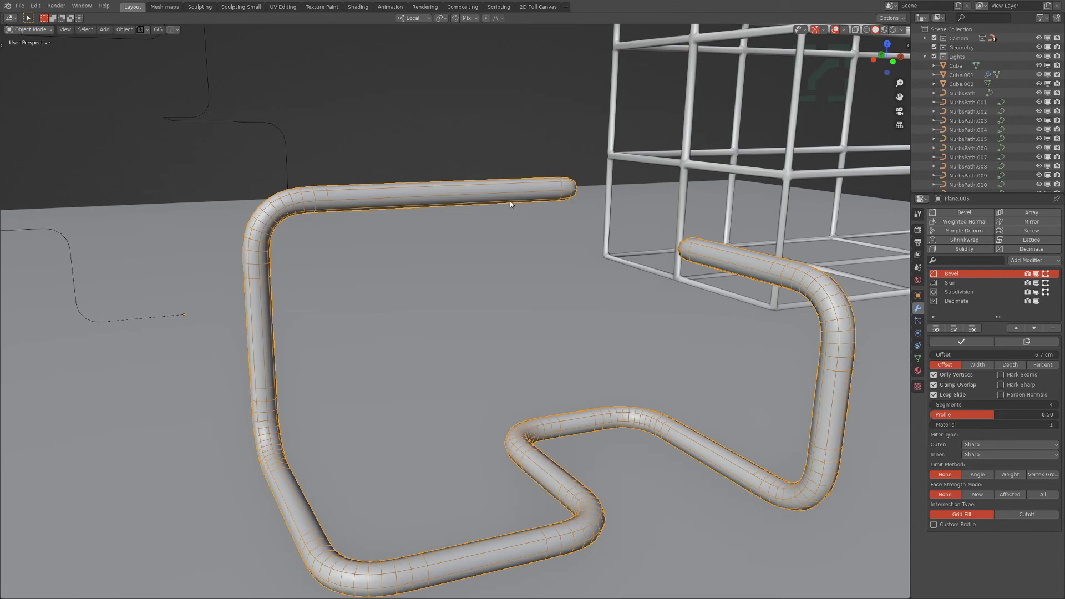
- Compare the finished pipe with the cage frame, then select the cage and examine its Wireframe and Bevel modifiers
scroll(590, 235, down, 3)
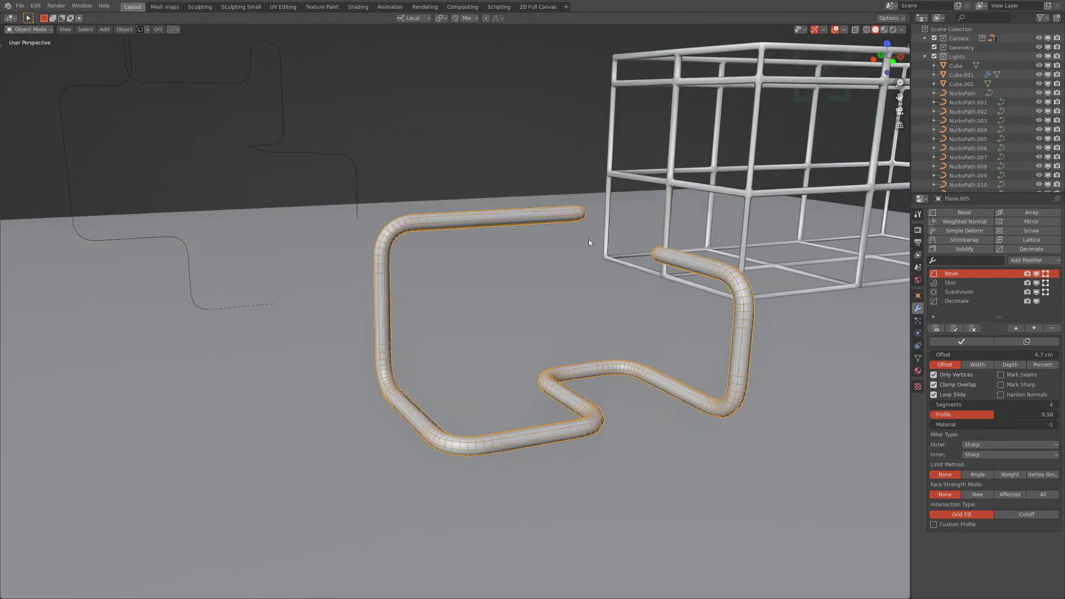
shift+middle_drag(590, 235, 547, 241)
scroll(547, 242, down, 4)
scroll(565, 270, up, 2)
click(565, 262)
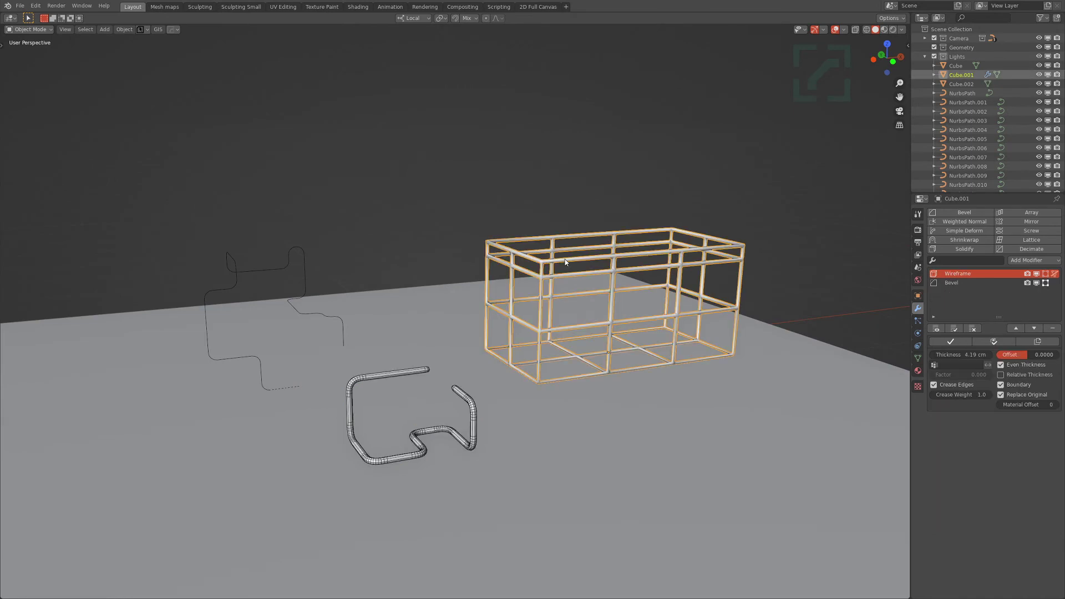
click(473, 407)
click(654, 270)
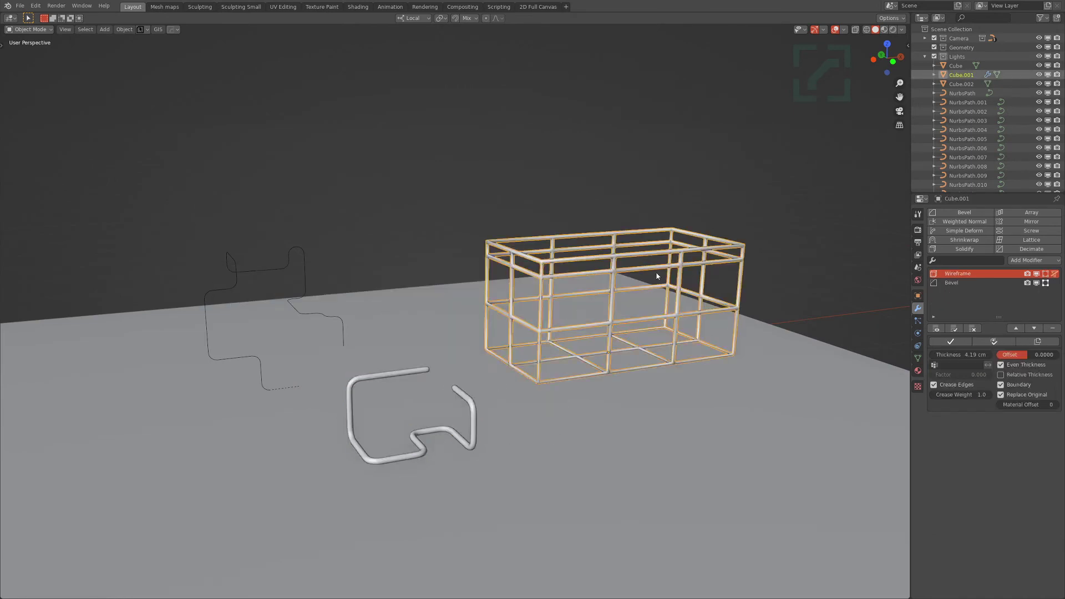
scroll(614, 360, up, 7)
scroll(610, 361, down, 4)
shift+middle_drag(600, 353, 577, 250)
middle_drag(568, 359, 550, 367)
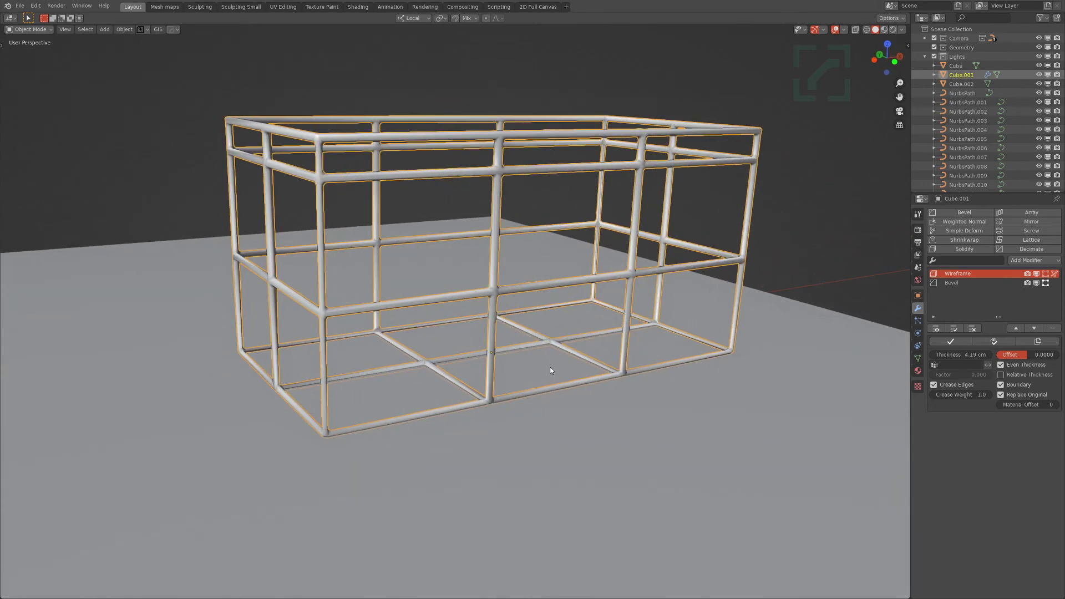
click(966, 280)
click(966, 275)
scroll(625, 340, down, 3)
shift+middle_drag(625, 340, 533, 310)
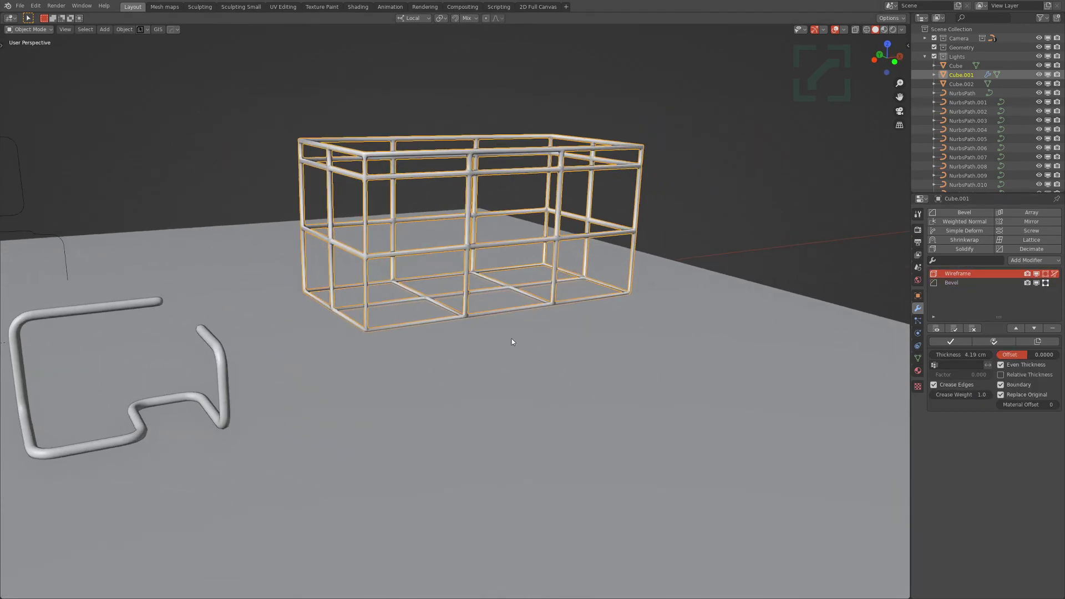
- Add a cube in front of the cage frame and enter Edit Mode
middle_drag(491, 342, 476, 342)
key(shift+a)
mouse_move(598, 406)
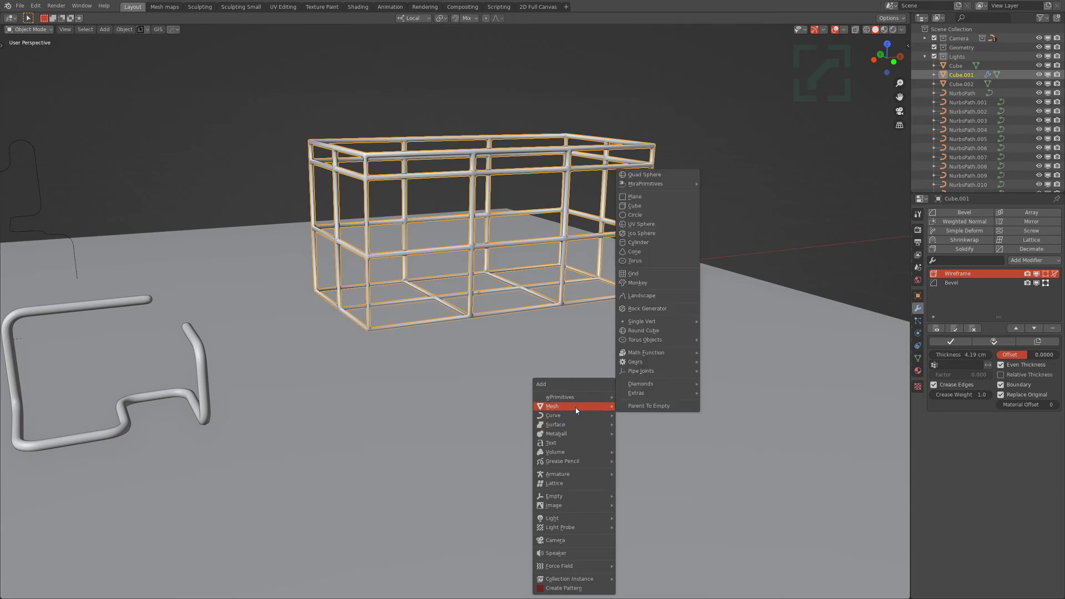
click(649, 205)
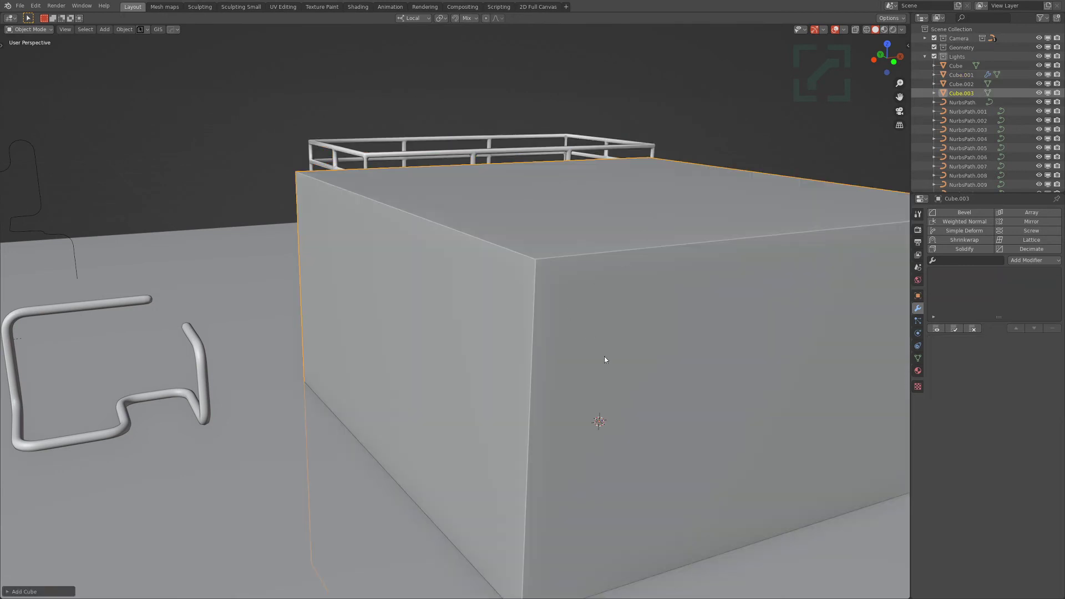
key(Tab)
- Move the cube's bottom face up along Z to the floor level
middle_drag(604, 361, 619, 239)
scroll(620, 407, down, 3)
shift+middle_drag(621, 407, 516, 228)
key(3)
click(648, 438)
key(g)
key(z)
click(614, 344)
- Scale the whole cube down in X and Y only, keeping its height
key(a)
key(s)
right_click(521, 239)
middle_drag(536, 266, 581, 304)
key(s)
key(shift+z)
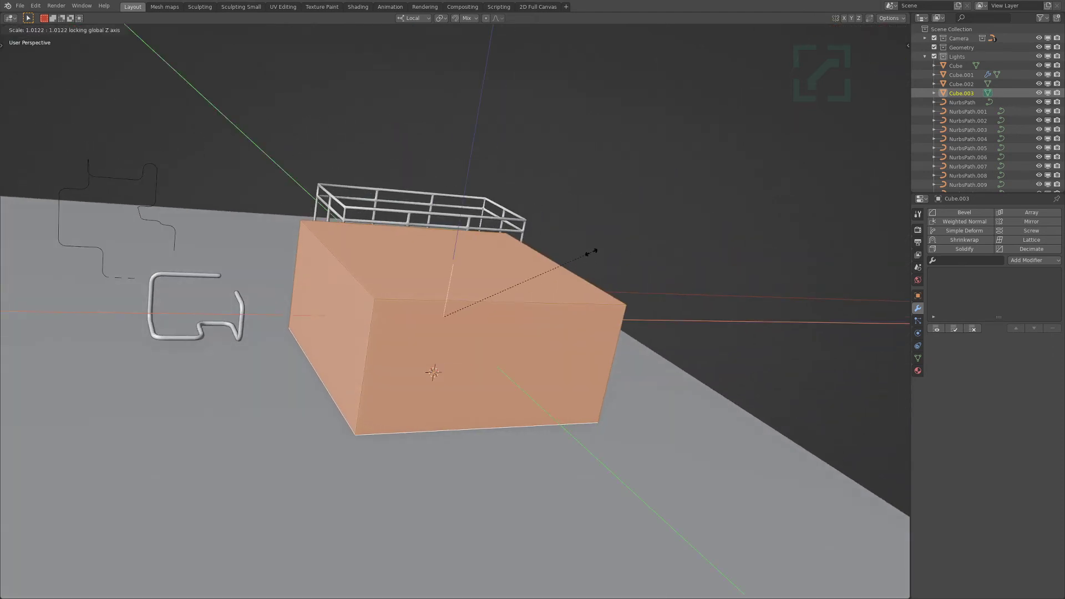
click(499, 311)
- Move the cube's end face outward along X to lengthen it into a long box
middle_drag(499, 311, 436, 338)
click(539, 312)
key(g)
key(x)
key(x)
click(669, 319)
middle_drag(669, 319, 682, 311)
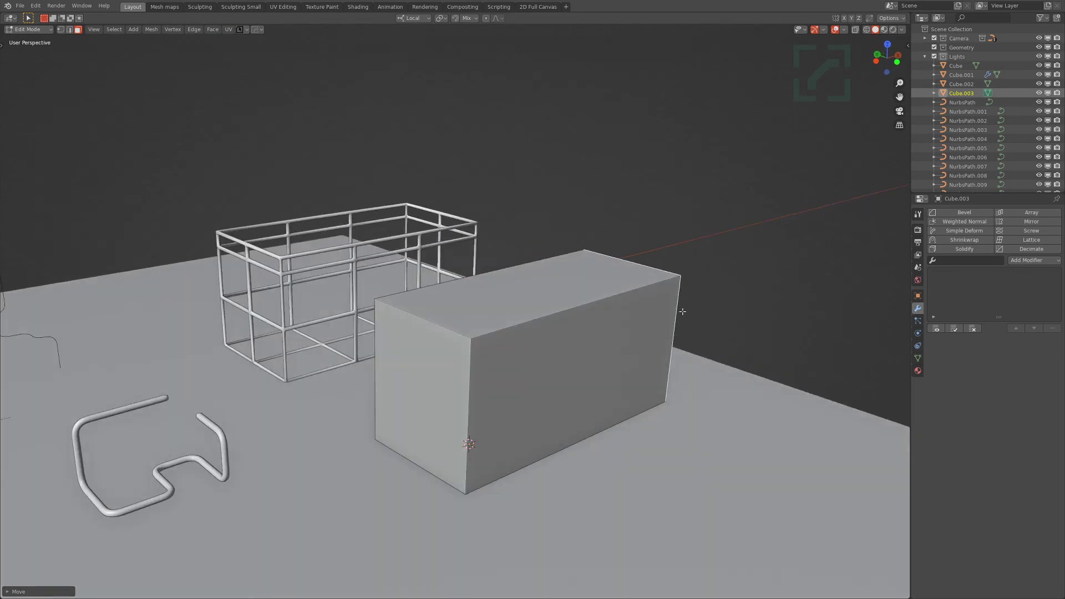
- Delete the top face of the box
click(557, 283)
key(x)
key(f)
- Cut two horizontal edge loops around the box, one slid near the top rim and one centred below it
middle_drag(519, 337, 514, 322)
key(ctrl+r)
click(466, 338)
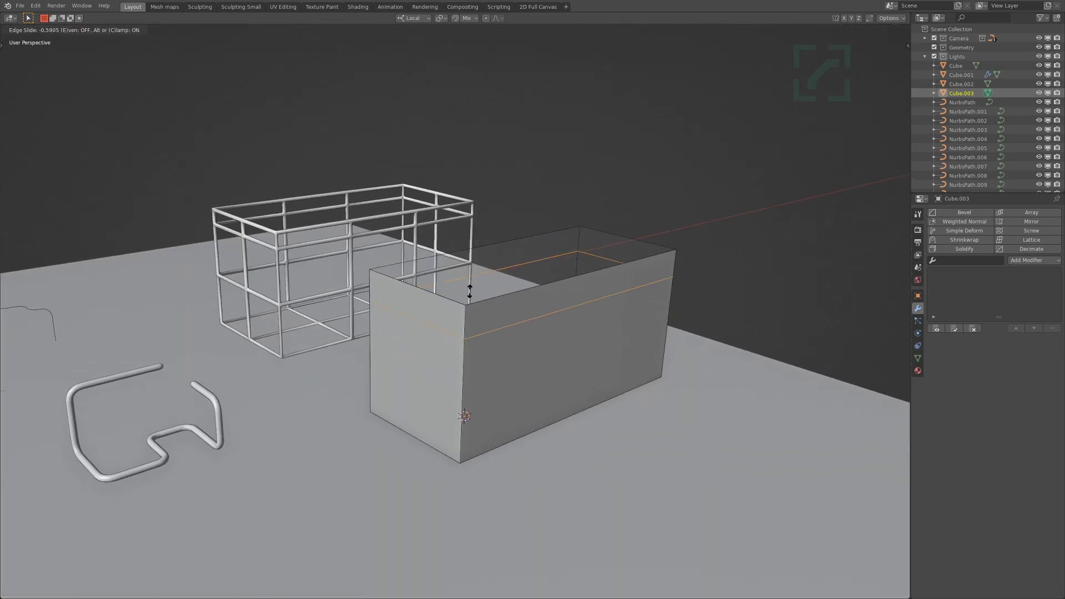
click(473, 282)
shift+middle_drag(474, 379, 471, 335)
key(ctrl+r)
click(471, 336)
right_click(471, 336)
- Cut two vertical loops across the box's long sides and one centred on its short ends, then return to Object Mode
middle_drag(538, 391, 577, 299)
key(ctrl+r)
scroll(560, 260, up, 1)
click(560, 260)
right_click(560, 260)
key(ctrl+r)
click(423, 245)
right_click(423, 244)
key(Tab)
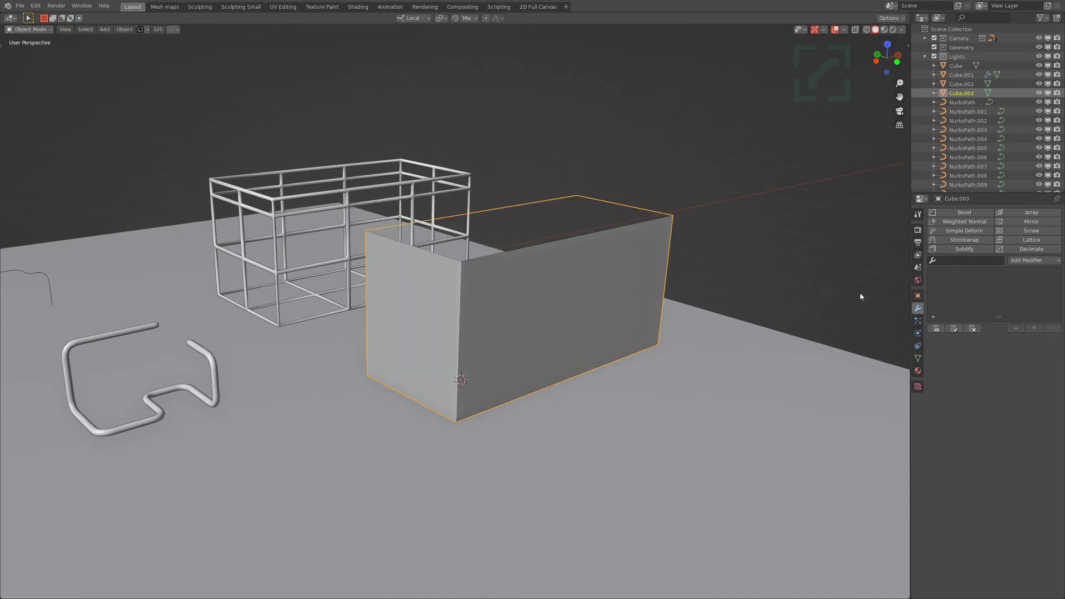
- Add a Wireframe modifier to the box with 3.08 cm thickness and Boundary enabled
click(1034, 260)
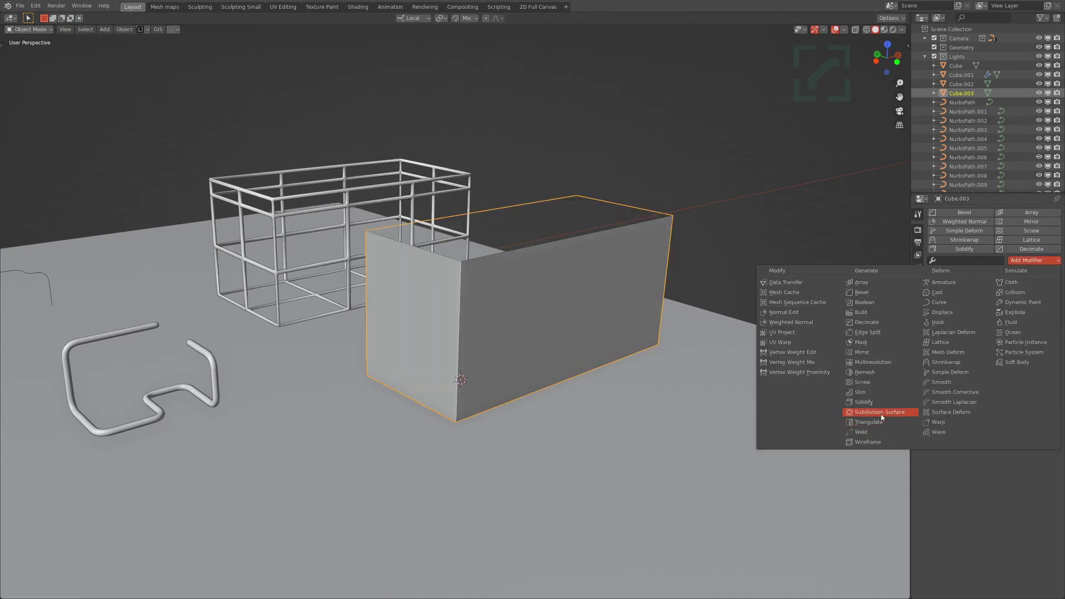
click(867, 442)
scroll(611, 322, up, 5)
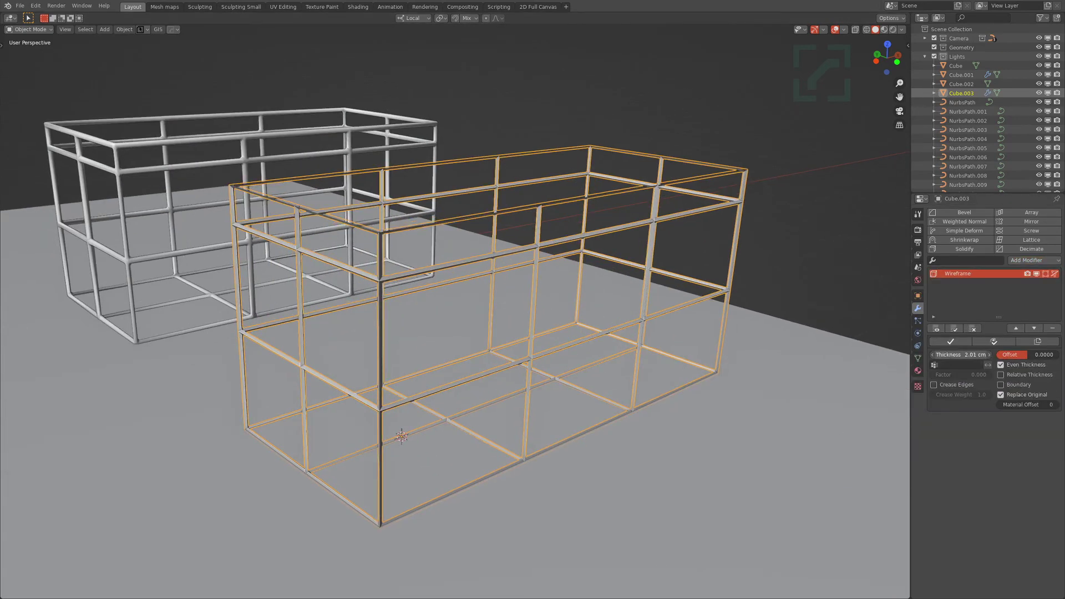
drag(961, 354, 992, 354)
click(1001, 385)
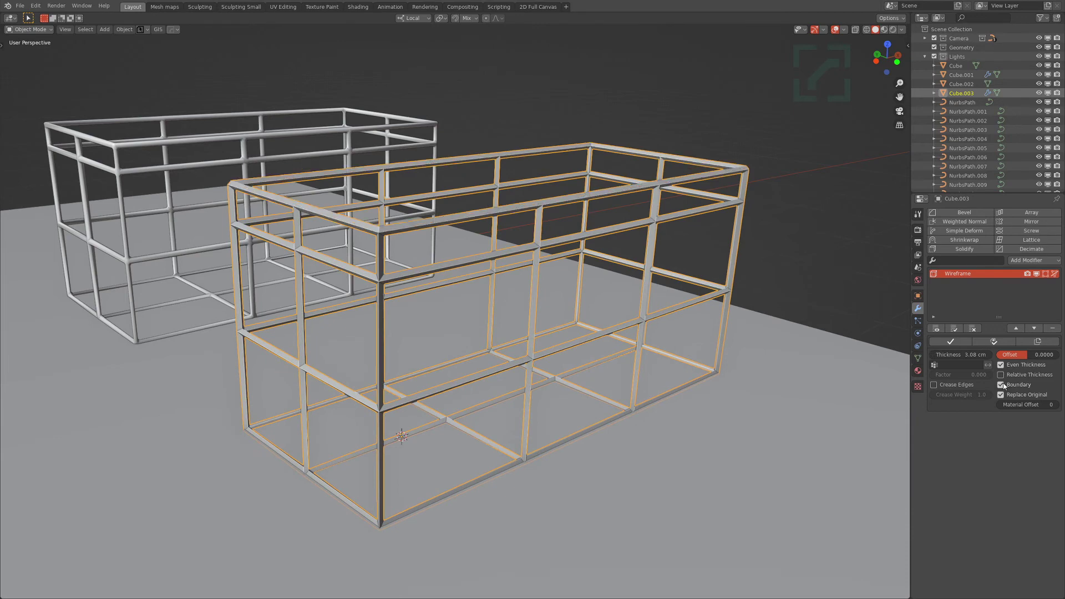
- Add a Bevel modifier to the new frame, shade it smooth and deselect it
click(1031, 260)
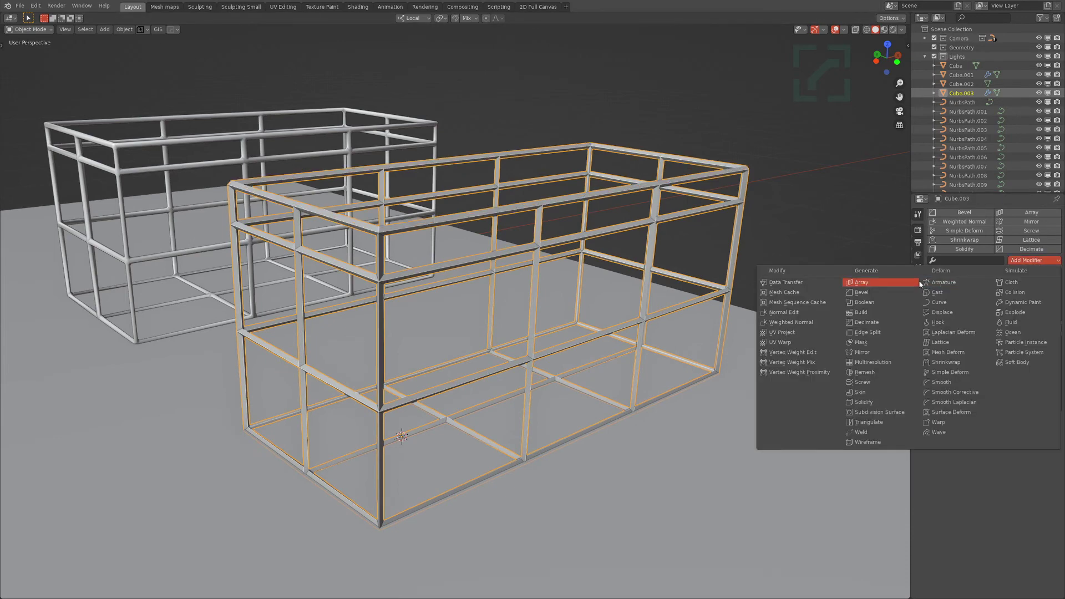
click(889, 292)
scroll(494, 216, up, 4)
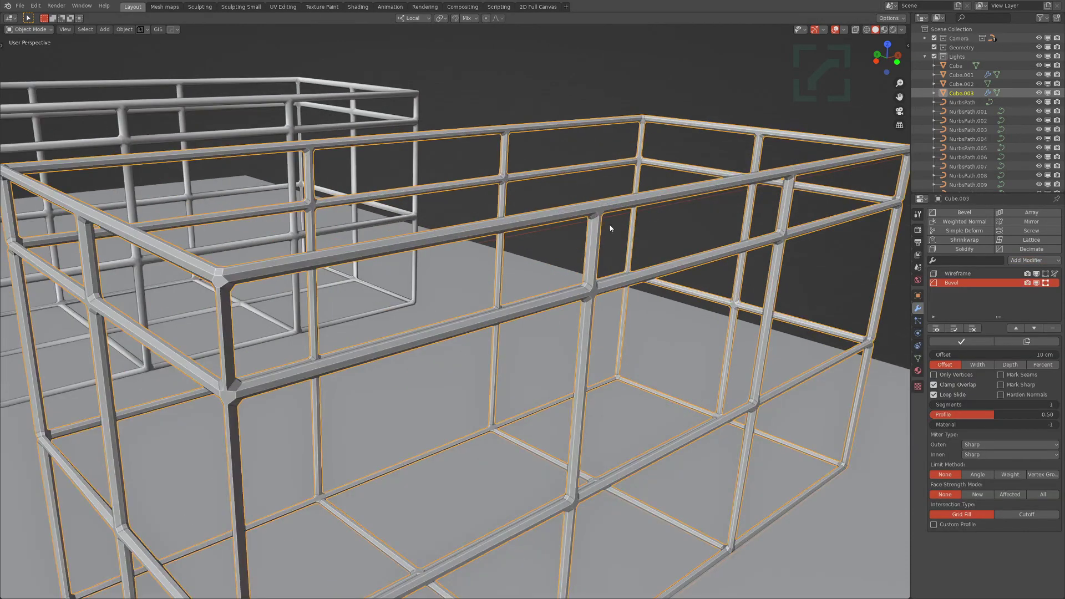
right_click(631, 199)
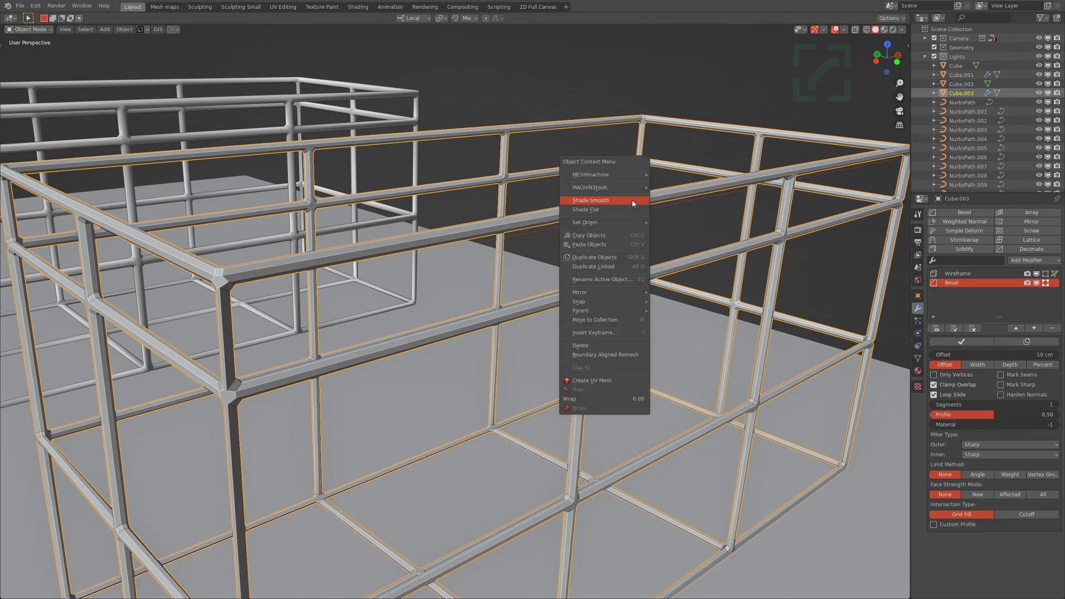
click(631, 199)
scroll(560, 238, down, 5)
key(alt+a)
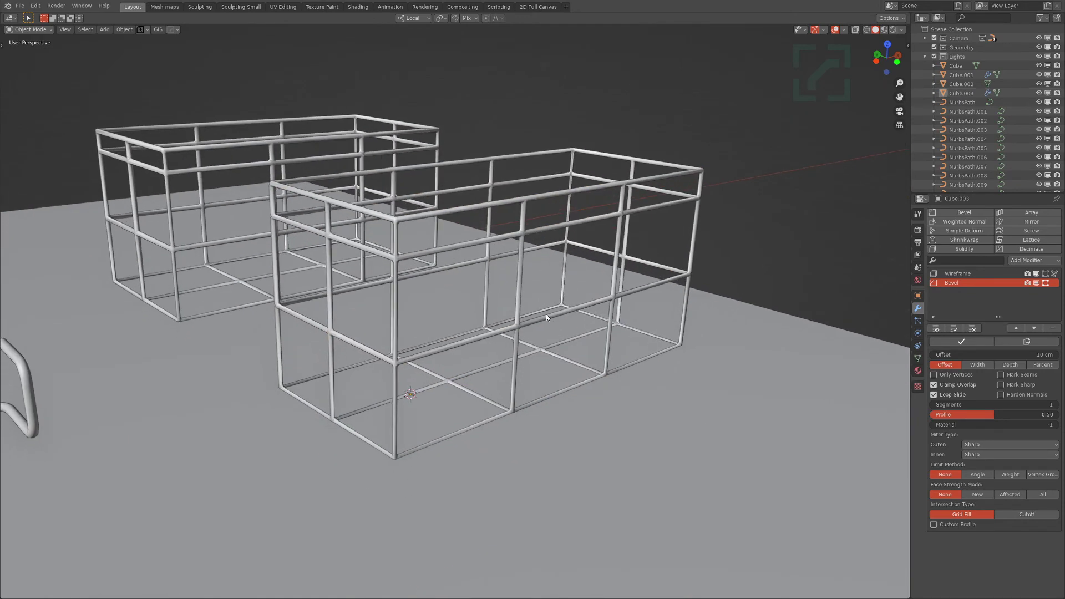
- Examine the new frame and its underlying mesh by switching into Edit Mode and back to Object Mode
scroll(561, 316, up, 3)
scroll(560, 316, down, 3)
middle_drag(520, 320, 546, 267)
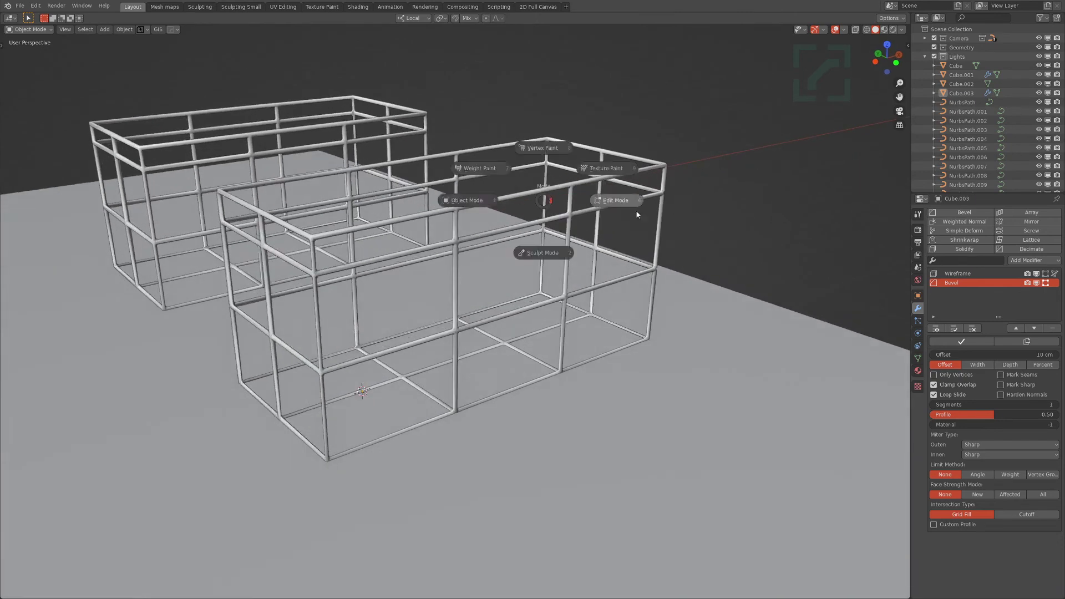
key(Tab)
scroll(554, 211, up, 2)
key(a)
middle_drag(532, 215, 554, 211)
key(Tab)
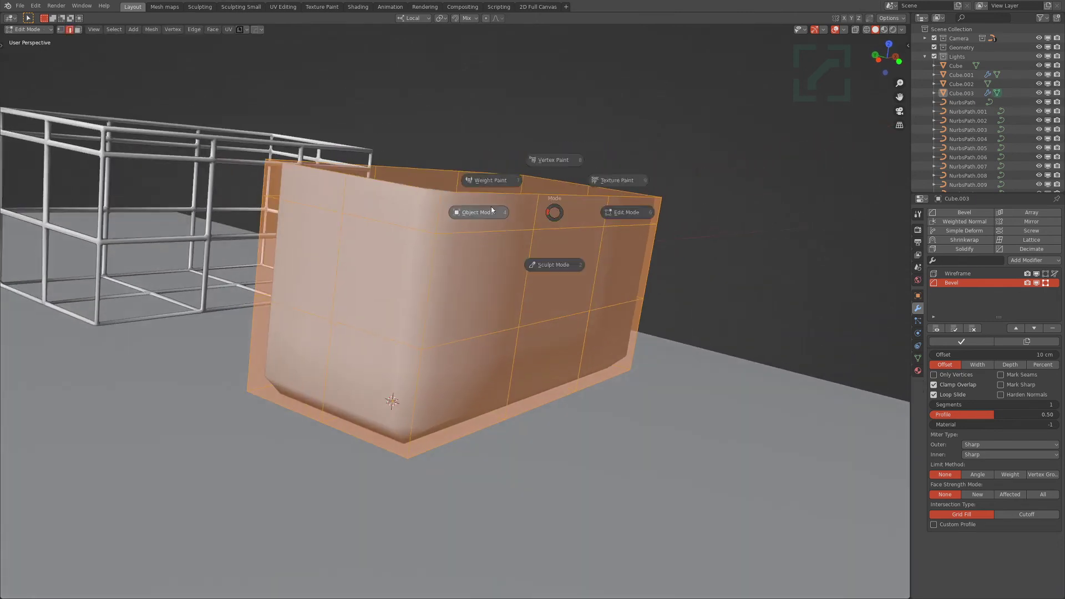
click(454, 210)
middle_drag(616, 244, 592, 252)
shift+middle_drag(592, 252, 581, 274)
key(Tab)
key(Tab)
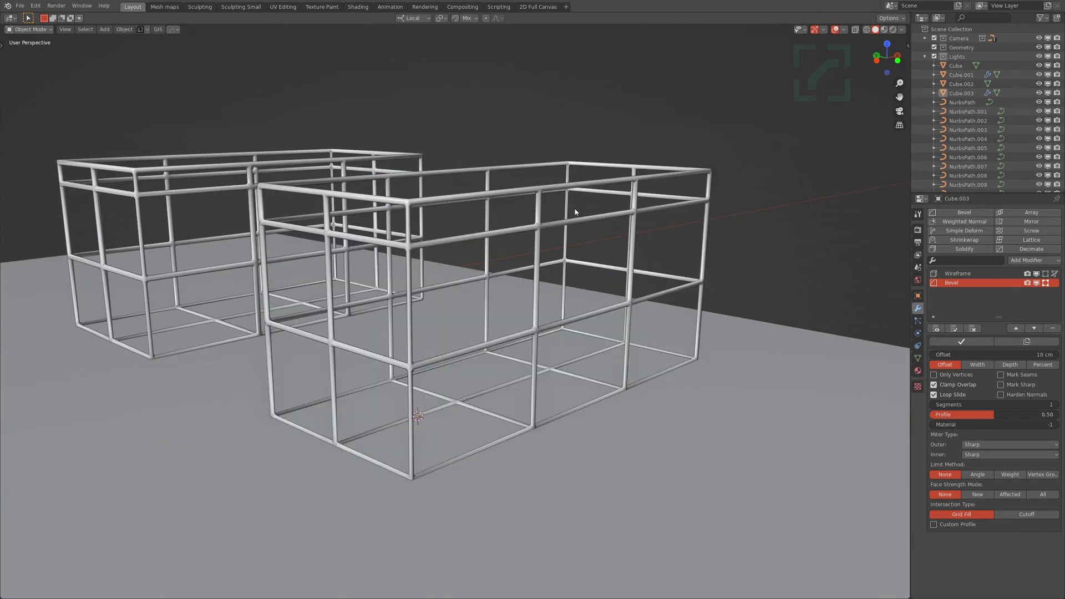
- Add a Subdivision modifier to the new frame, place it first in the stack and set it to Simple
middle_drag(593, 194, 567, 245)
click(1032, 260)
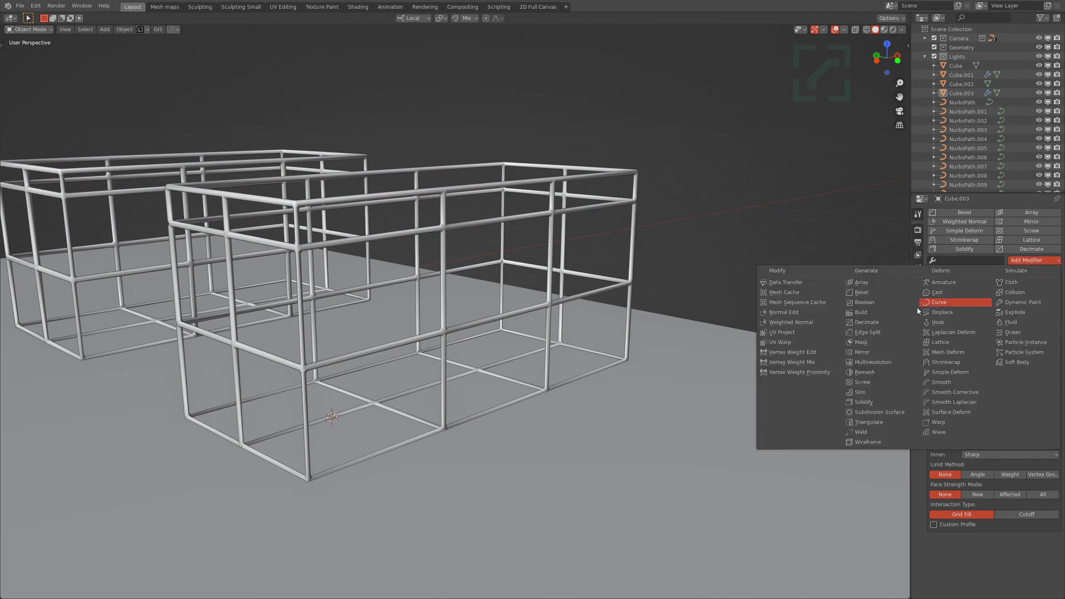
click(879, 412)
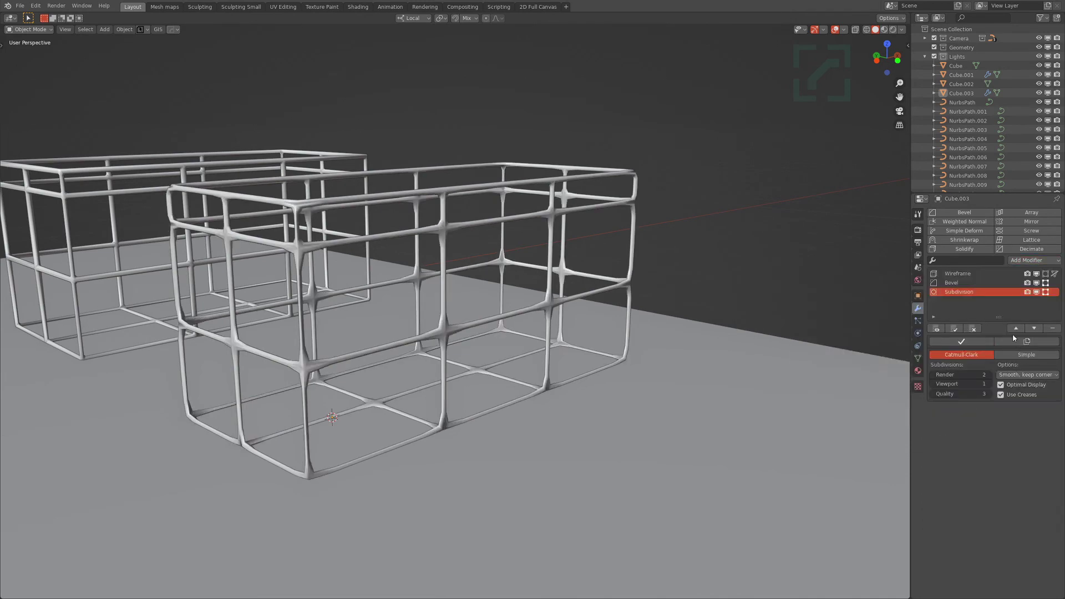
click(1015, 328)
click(1015, 329)
middle_drag(560, 289, 501, 312)
click(1024, 354)
- Extrude two top rim edges at one end of the box outward along the X axis
key(Tab)
click(611, 219)
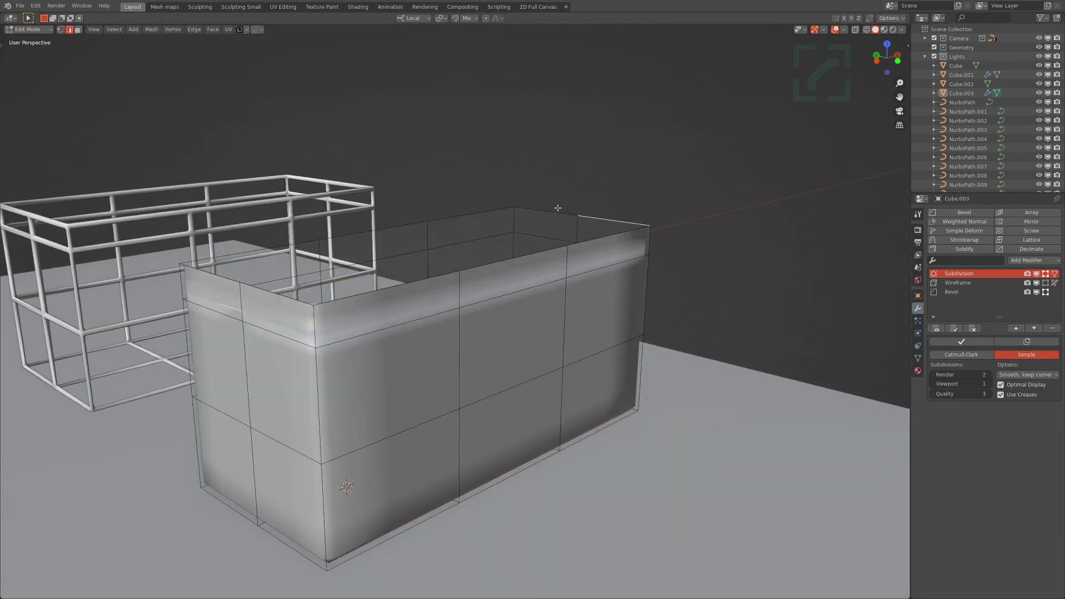
shift+click(556, 210)
middle_drag(556, 209, 494, 239)
key(e)
key(x)
click(577, 208)
- Extrude the upper side face of the box outward twice to form a protruding block
middle_drag(576, 208, 621, 223)
middle_drag(596, 287, 566, 302)
click(577, 248)
key(e)
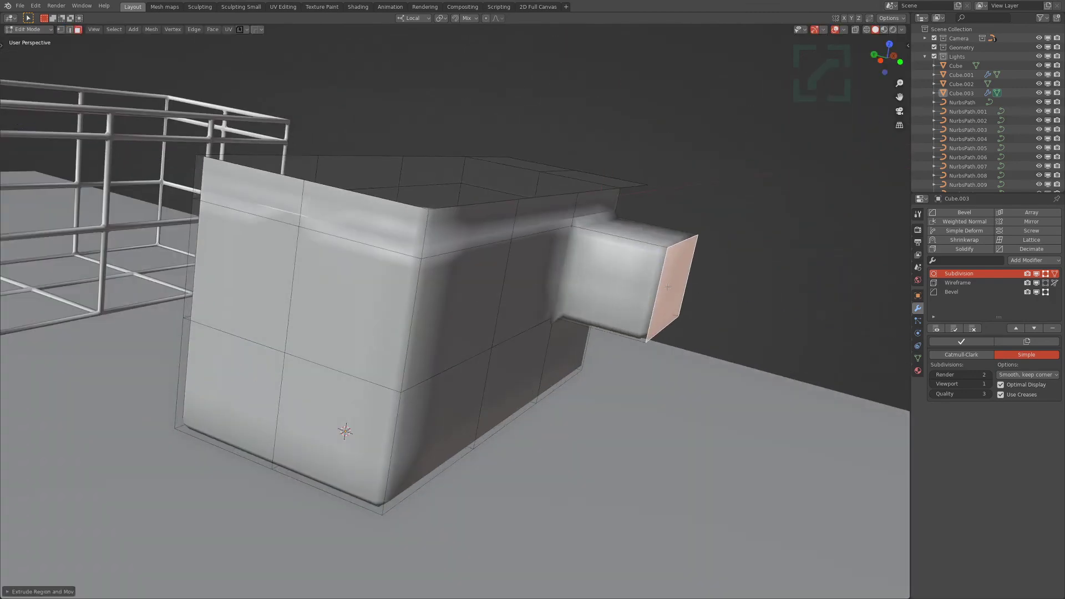
click(763, 307)
- Add several loop cuts across the protruding block and return to Object Mode
click(743, 249)
click(743, 249)
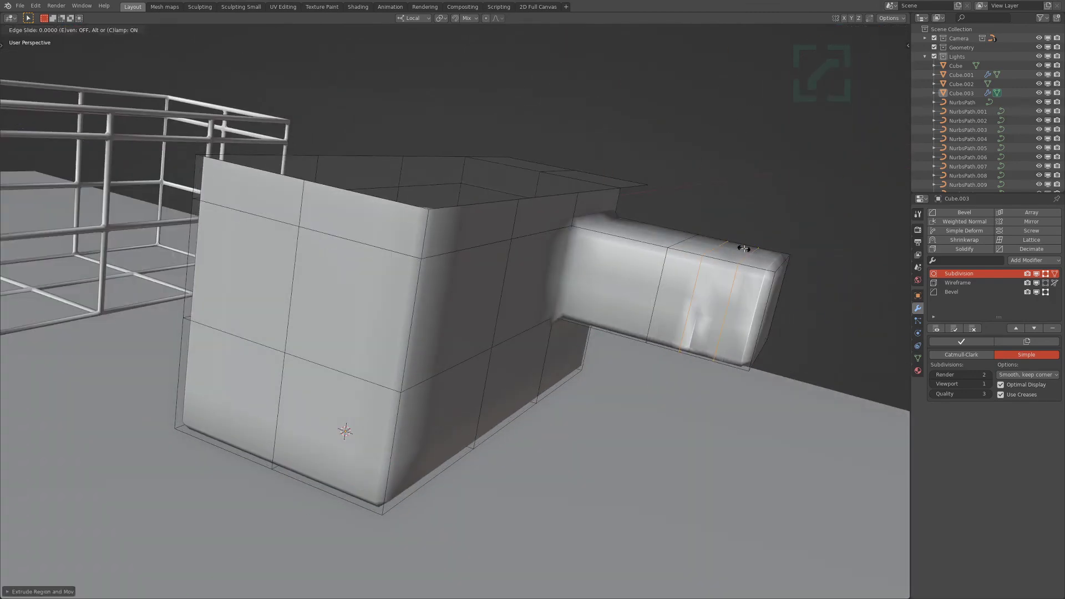
middle_drag(744, 249, 701, 275)
key(ctrl+r)
click(693, 244)
key(Tab)
mouse_move(581, 317)
middle_down()
mouse_move(564, 323)
mouse_move(534, 299)
mouse_move(588, 335)
middle_up()
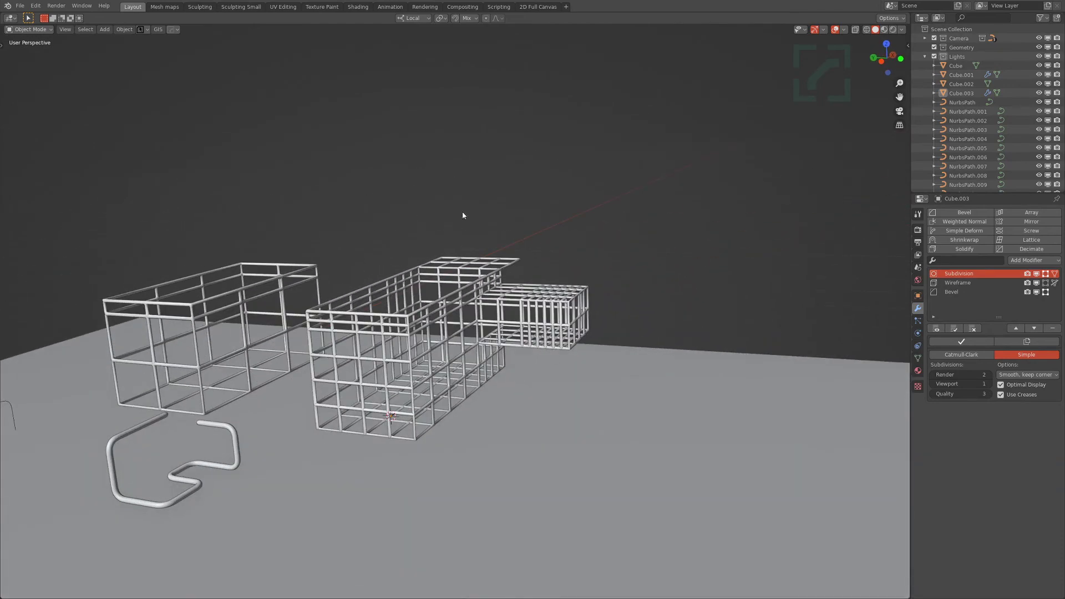
- Duplicate the end face of the protruding block, move the copy away along the Y axis and separate it into its own object
middle_drag(513, 232, 574, 305)
key(Tab)
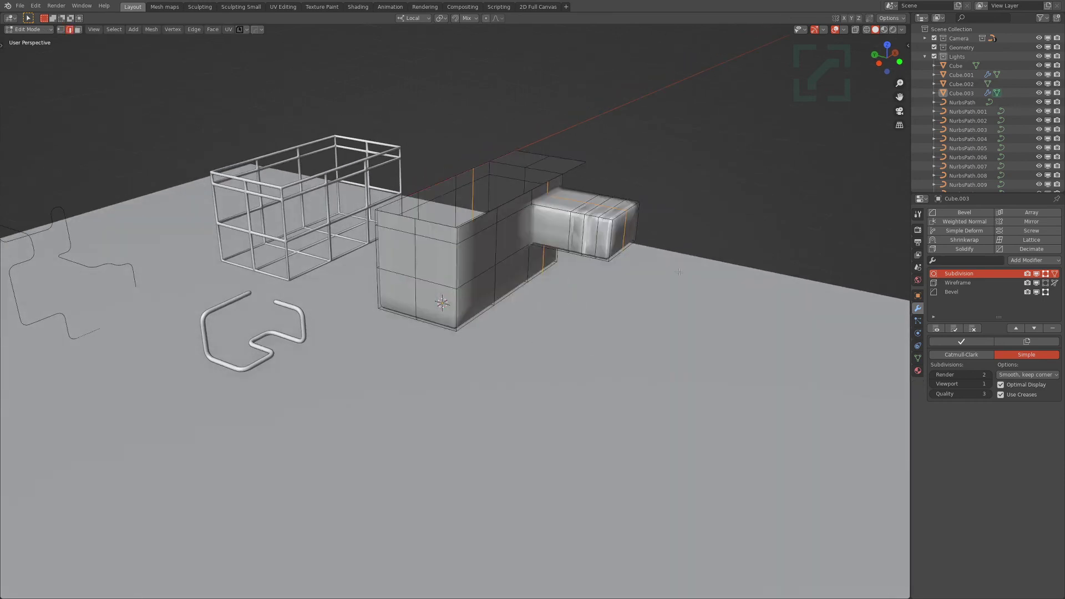
shift+middle_drag(667, 270, 602, 273)
key(3)
key(shift+d)
key(y)
click(708, 270)
shift+middle_drag(708, 270, 589, 278)
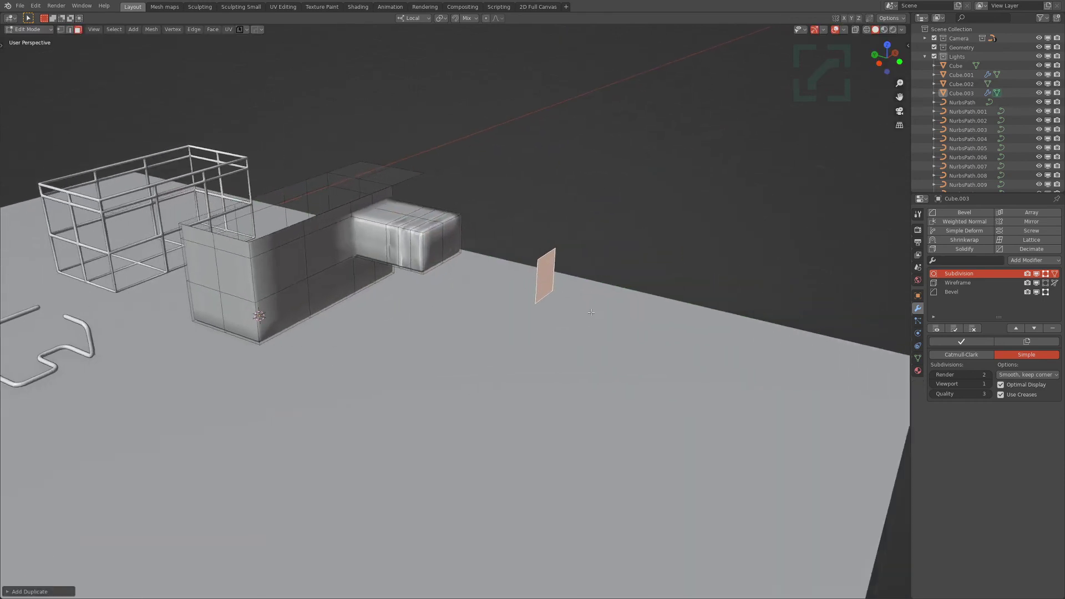
key(p)
click(576, 277)
key(Tab)
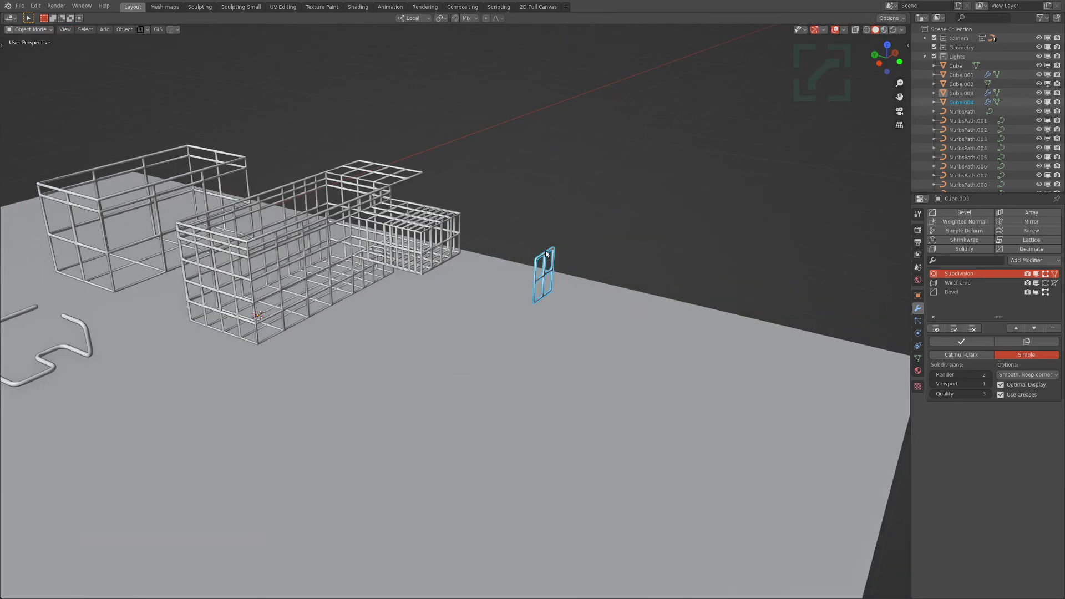
- Extrude the separated face into a box and return to Object Mode
click(546, 253)
key(Tab)
key(e)
click(622, 269)
scroll(622, 269, up, 3)
key(Tab)
middle_drag(565, 309, 605, 305)
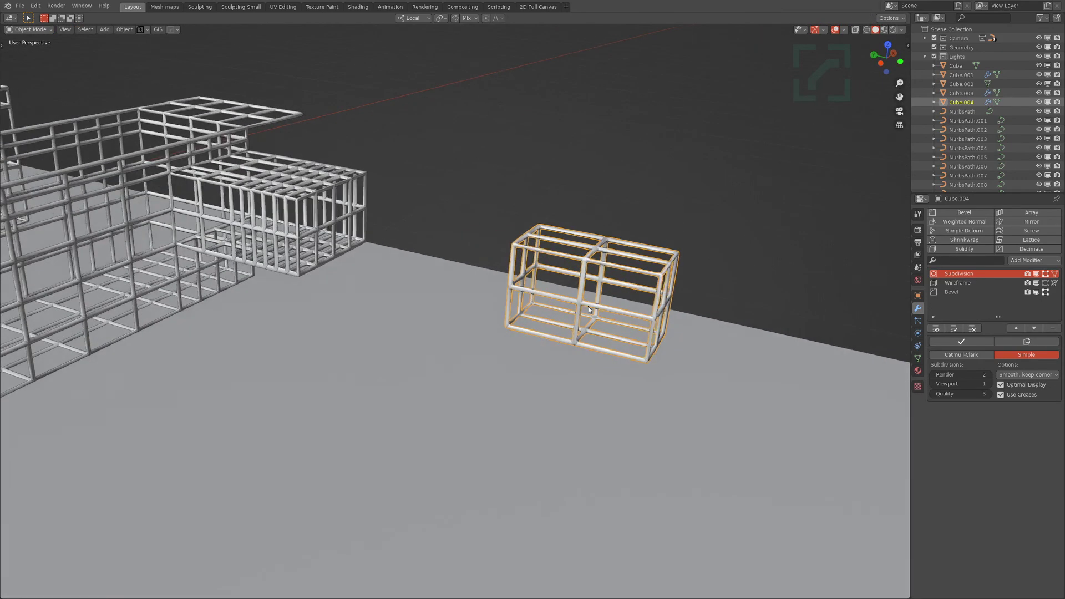
- Add a Triangulate modifier to the new box frame, placed between Subdivision and Wireframe
click(1032, 260)
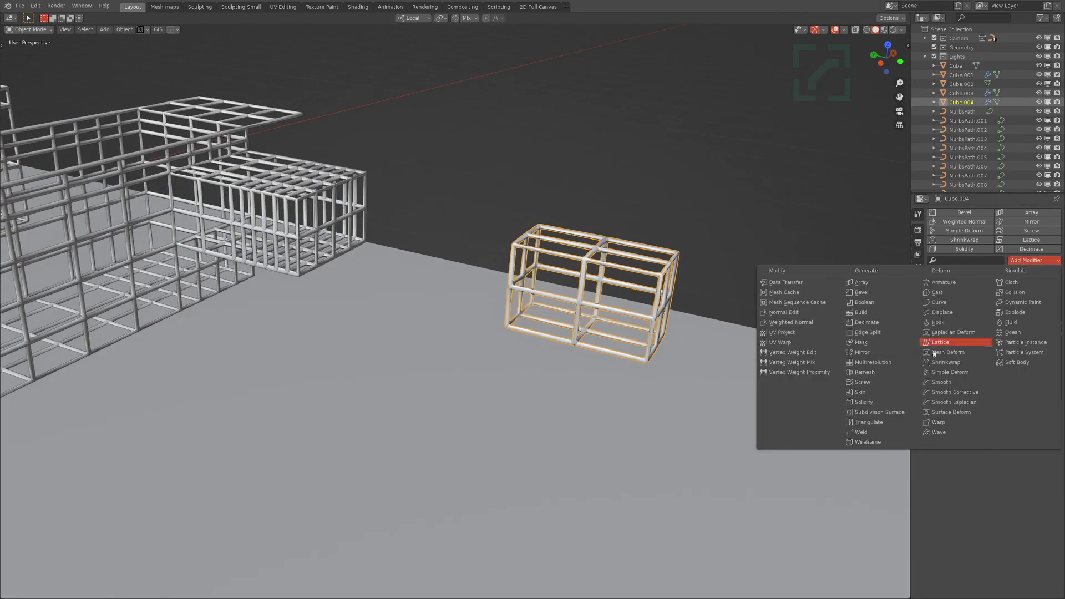
click(886, 422)
scroll(620, 320, up, 4)
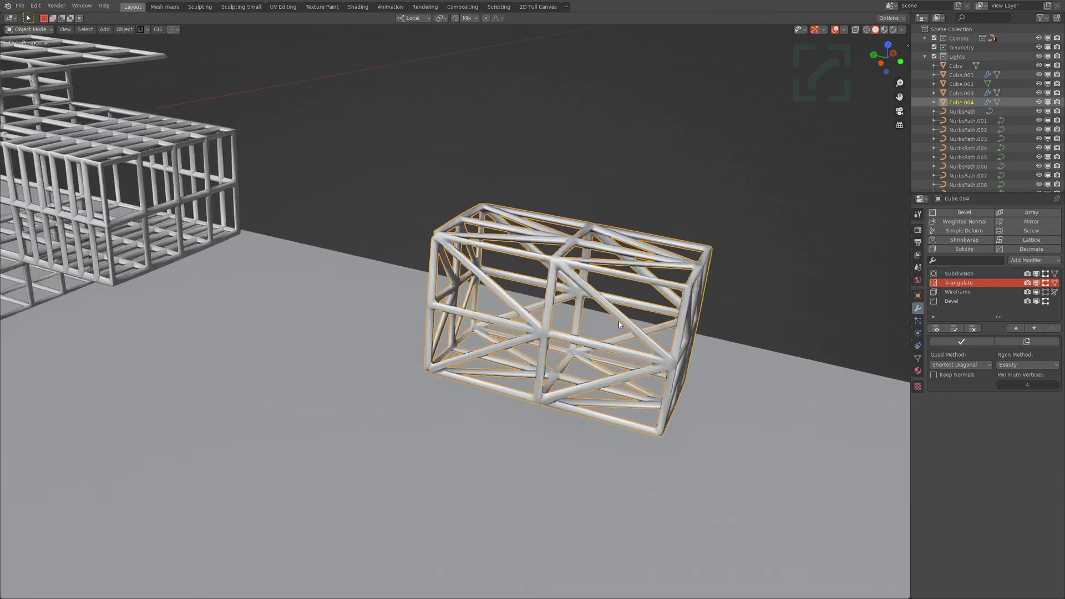
- Inspect the box's base mesh in Edit Mode and turn off the Subdivision modifier's viewport display
middle_drag(620, 321, 654, 282)
key(Tab)
key(2)
middle_drag(696, 194, 650, 229)
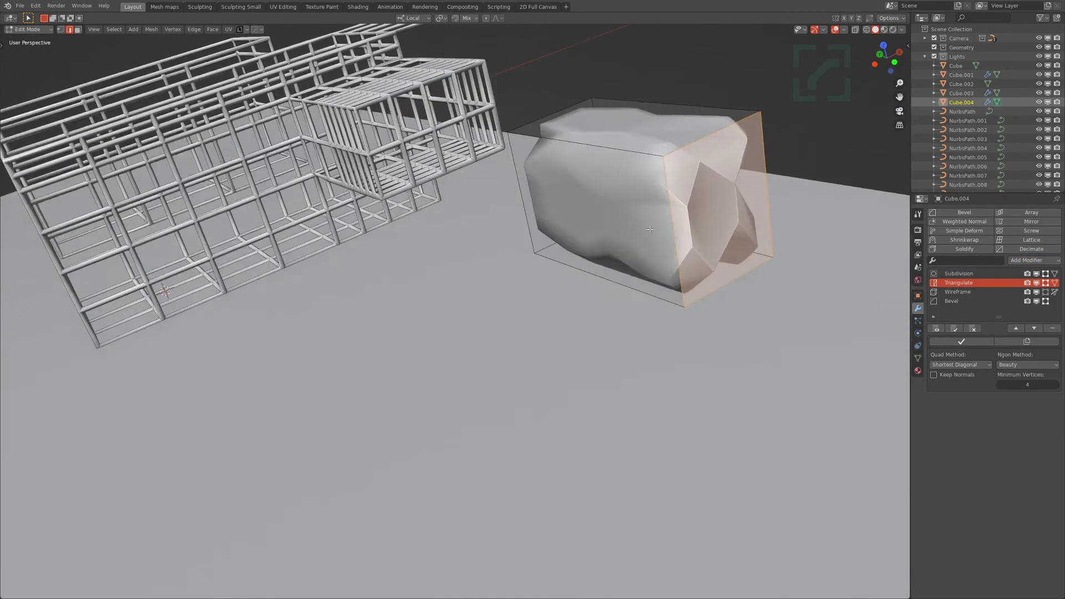
key(Tab)
middle_drag(728, 227, 703, 268)
click(1036, 273)
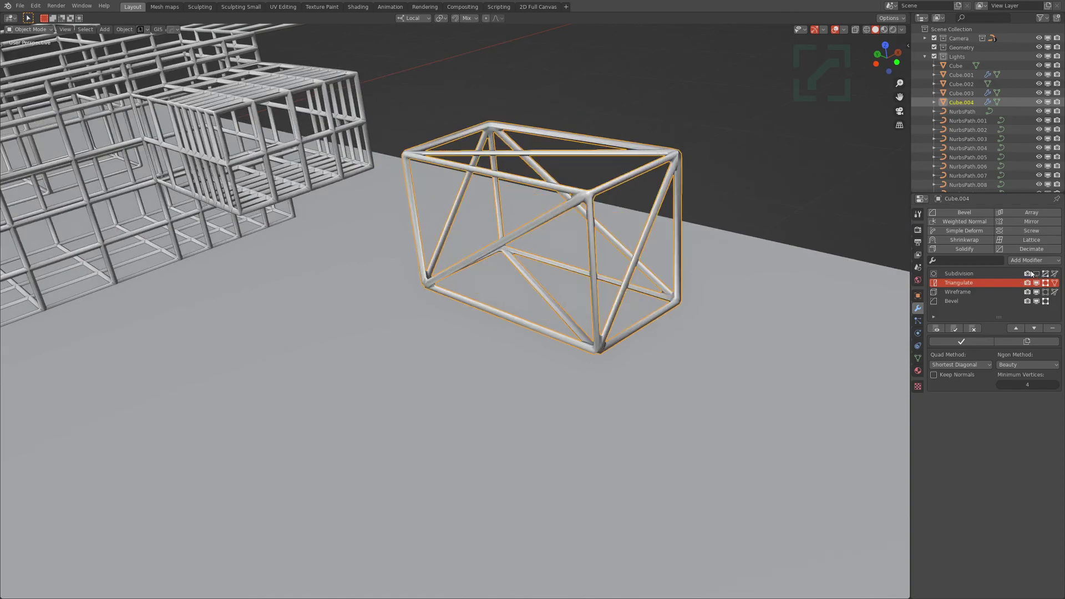
- Move the box's end face along the Y axis to stretch the frame into a long beam
mouse_move(615, 249)
middle_down()
mouse_move(587, 245)
mouse_move(606, 219)
mouse_move(590, 252)
mouse_move(602, 258)
mouse_move(635, 230)
mouse_move(609, 240)
middle_up()
key(Tab)
key(3)
click(610, 247)
scroll(605, 255, down, 6)
key(g)
key(y)
click(873, 353)
- Add seven evenly spaced loop cuts along the beam to make a truss, and return to Object Mode
shift+middle_drag(865, 351, 804, 352)
middle_drag(557, 240, 605, 236)
key(ctrl+r)
scroll(605, 236, up, 2)
click(605, 237)
right_click(605, 237)
key(Tab)
middle_drag(558, 274, 574, 270)
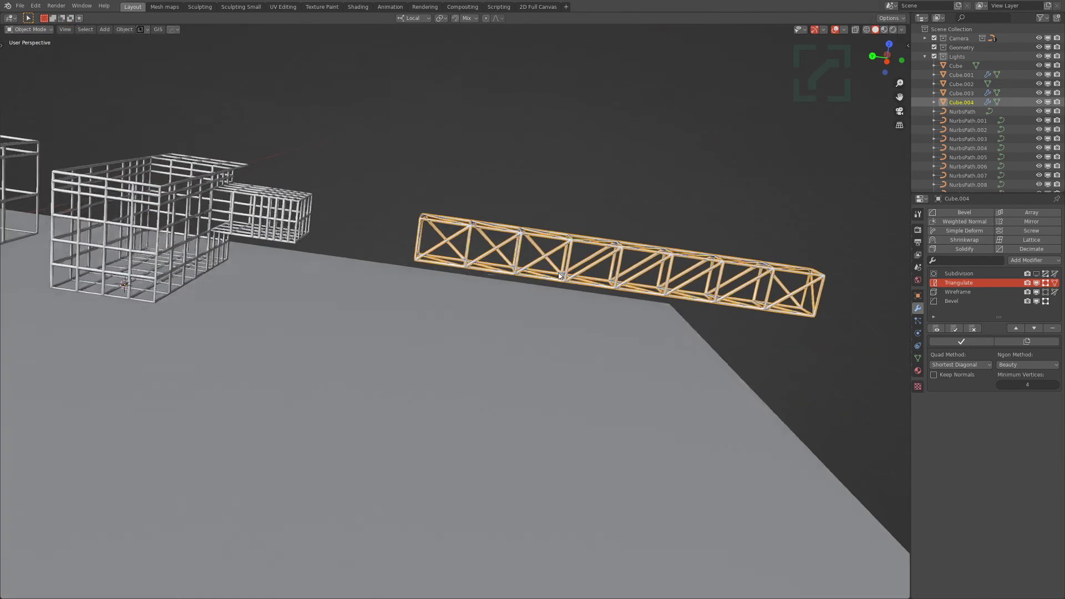
- Inspect the truss along its length and remove its Subdivision modifier
scroll(515, 237, up, 2)
middle_drag(514, 237, 524, 271)
shift+middle_drag(649, 261, 536, 325)
middle_drag(535, 325, 427, 248)
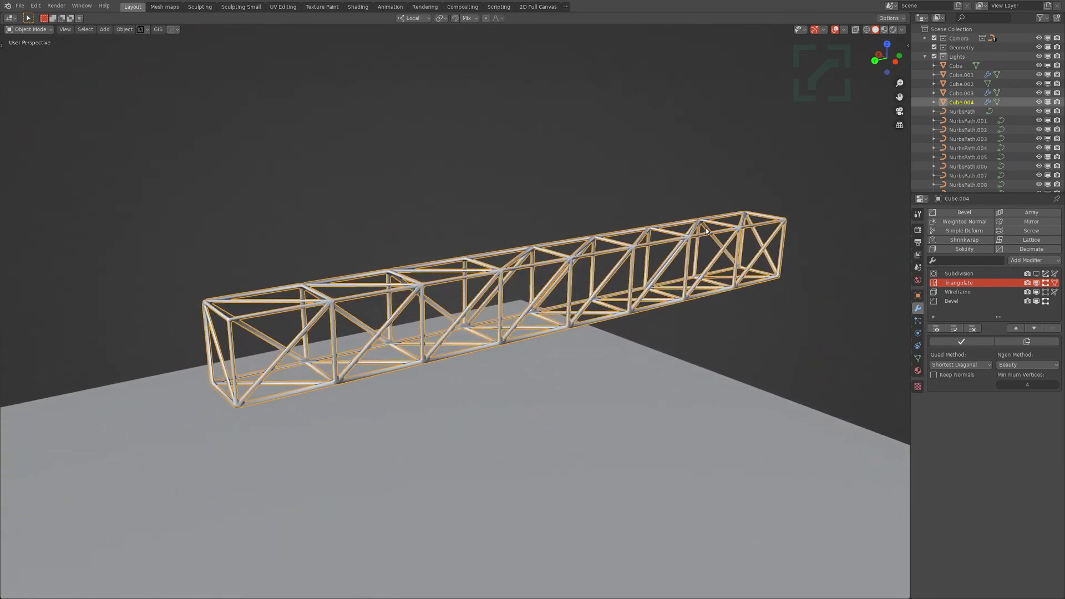
middle_drag(675, 243, 562, 281)
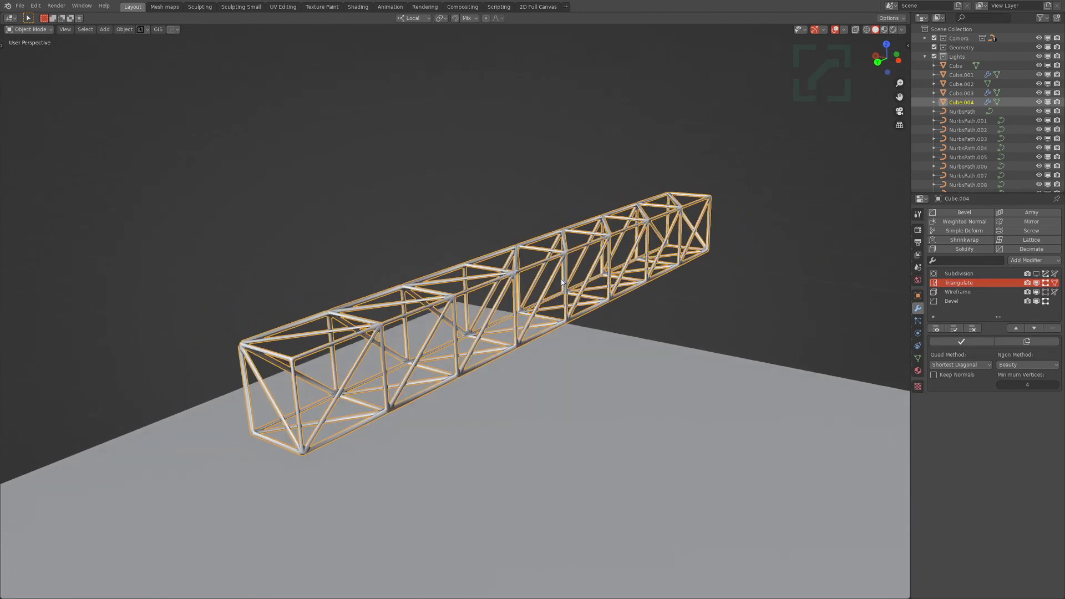
click(994, 275)
click(1052, 330)
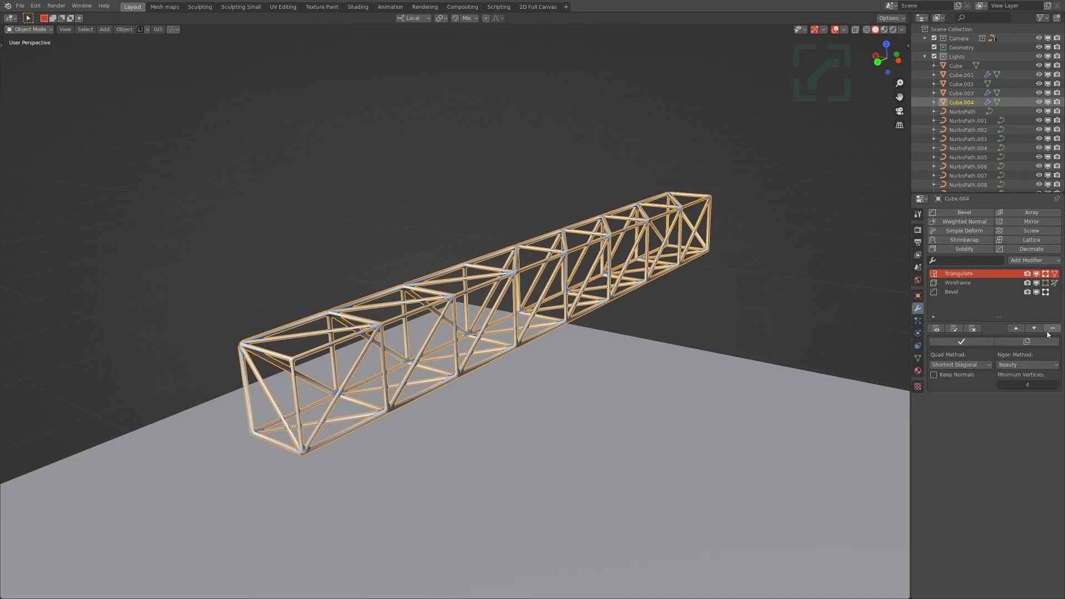
- Cycle through the Triangulate modifier's quad methods and set it to Beauty
shift+middle_drag(465, 376, 510, 327)
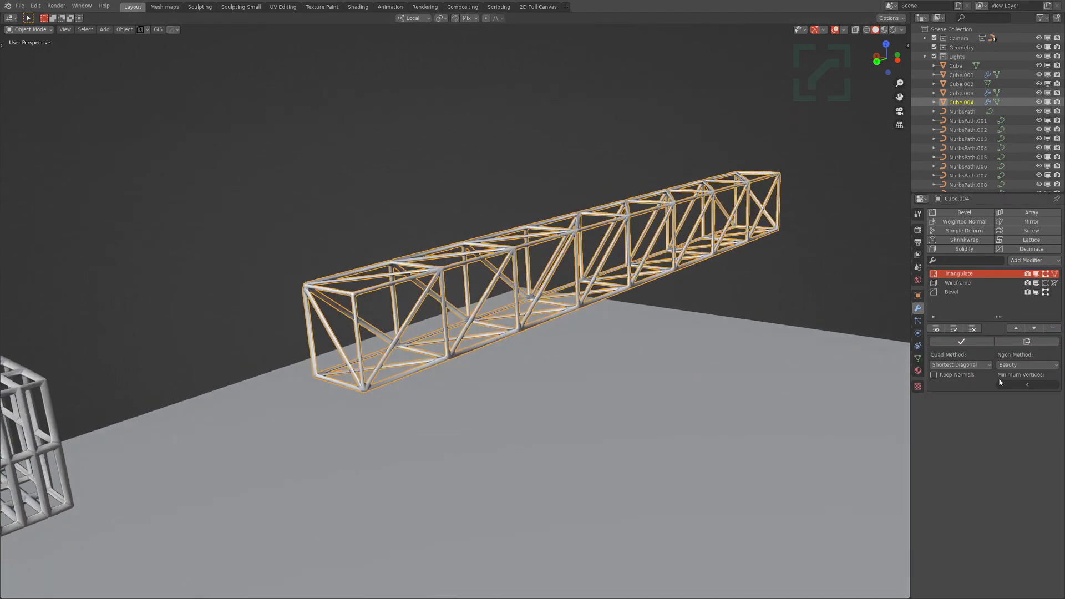
ctrl+scroll(982, 365, down, 2)
ctrl+scroll(983, 366, down, 1)
ctrl+scroll(983, 365, up, 1)
ctrl+scroll(982, 365, down, 1)
mouse_move(583, 241)
middle_down()
mouse_move(571, 261)
mouse_move(572, 251)
middle_up()
- Review the finished cables, pipes, wire frames and truss across the whole scene
middle_drag(716, 315, 410, 250)
scroll(604, 305, down, 8)
scroll(524, 289, up, 4)
middle_drag(517, 248, 379, 289)
middle_drag(465, 289, 510, 295)
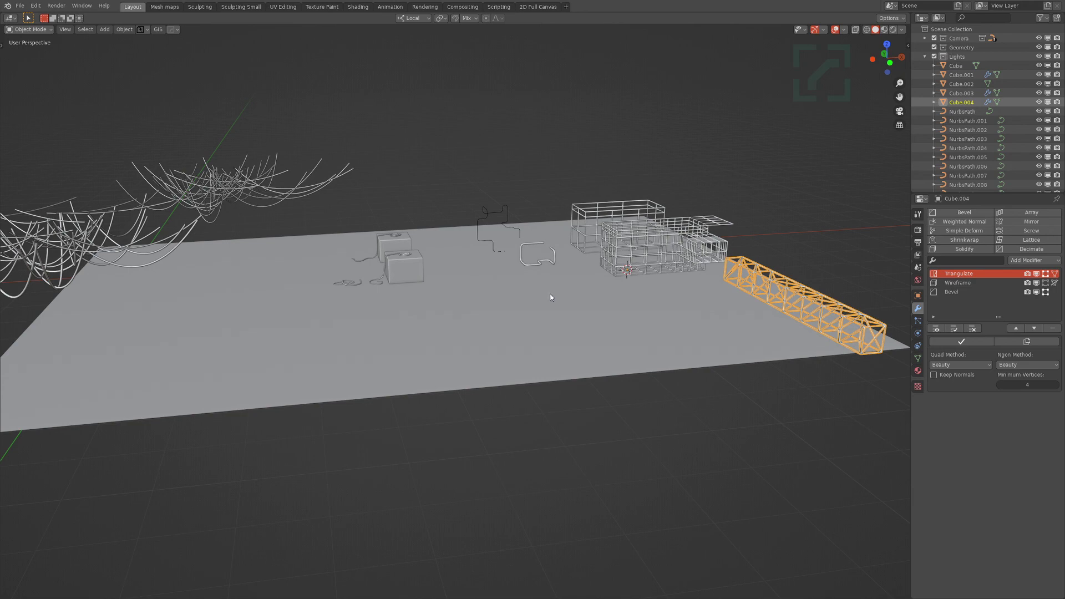
scroll(473, 218, up, 1)
shift+middle_drag(245, 256, 488, 284)
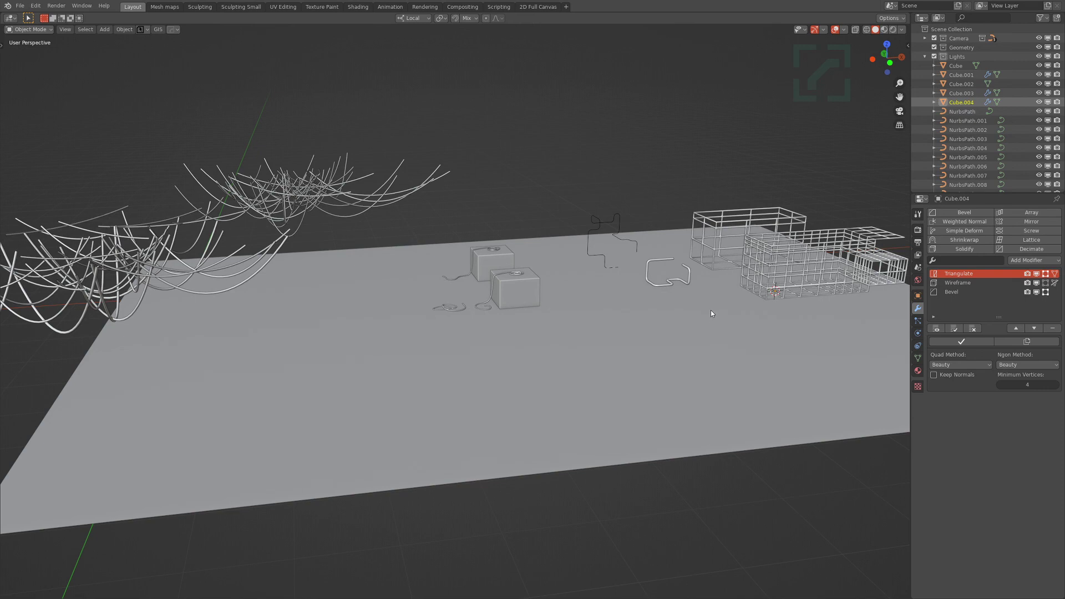
scroll(640, 319, up, 4)
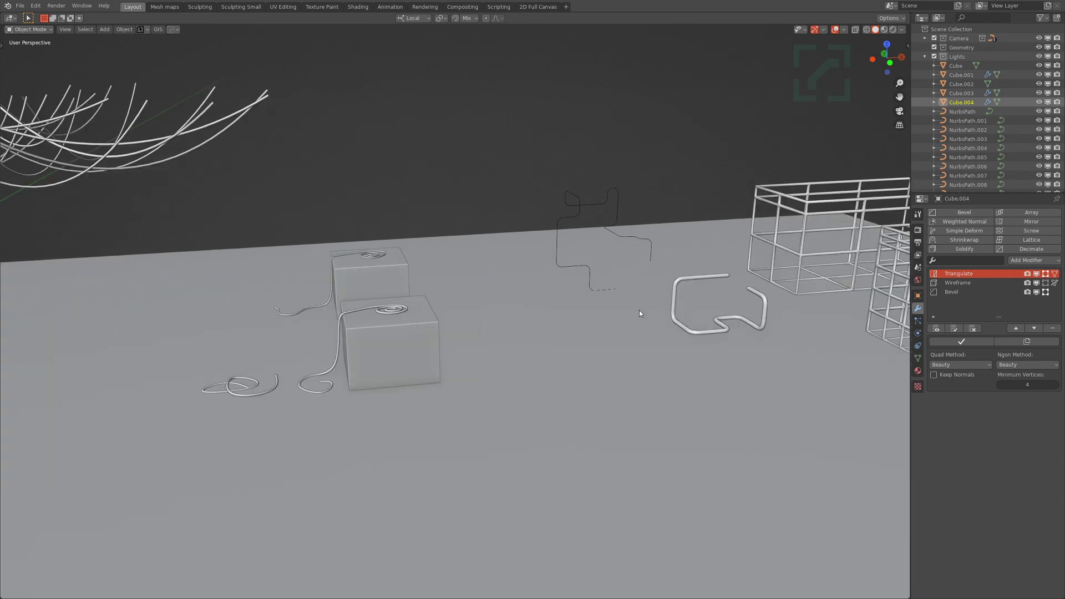
mouse_move(640, 319)
middle_down()
mouse_move(637, 290)
mouse_move(675, 381)
mouse_move(608, 367)
mouse_move(653, 333)
middle_up()
middle_drag(581, 331, 584, 321)
scroll(583, 321, down, 3)
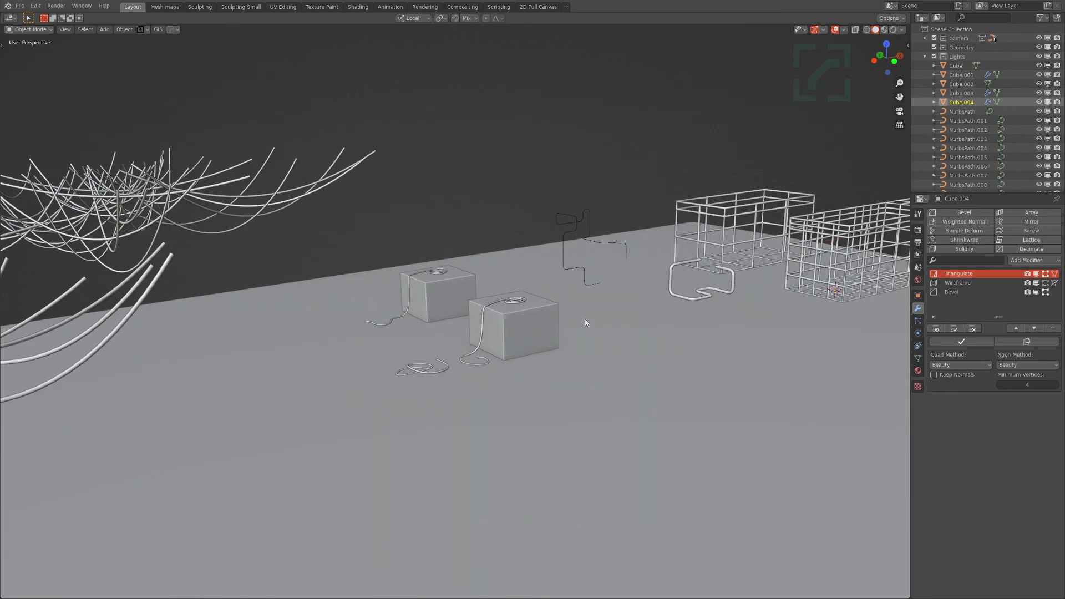